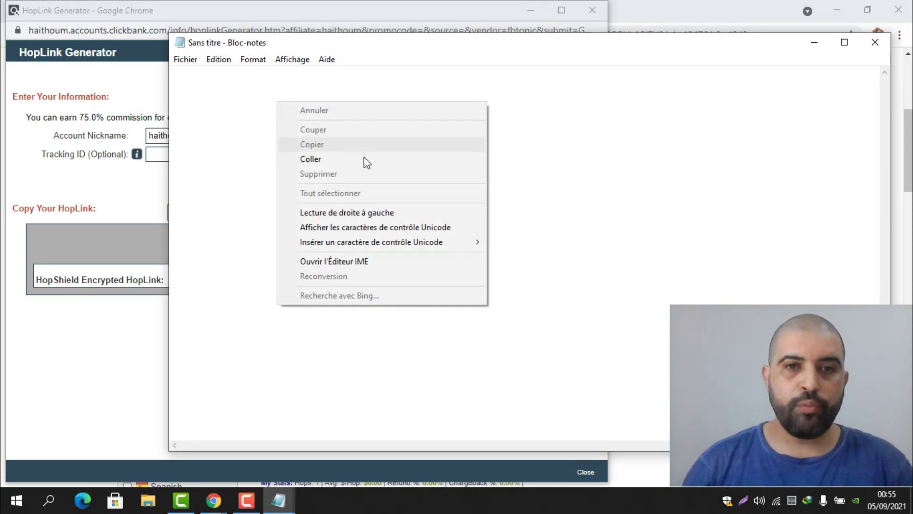
Put Notepad away, switch to the Google Docs outline and uncover list item 3, "انشاء قناة في نفس النيتش."
left_click(815, 42)
key("alt+Tab")
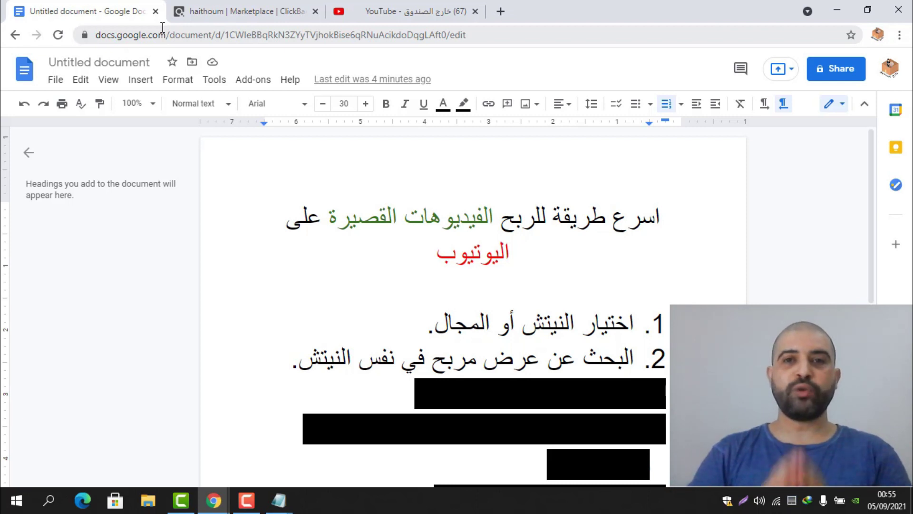
key("ctrl+v")
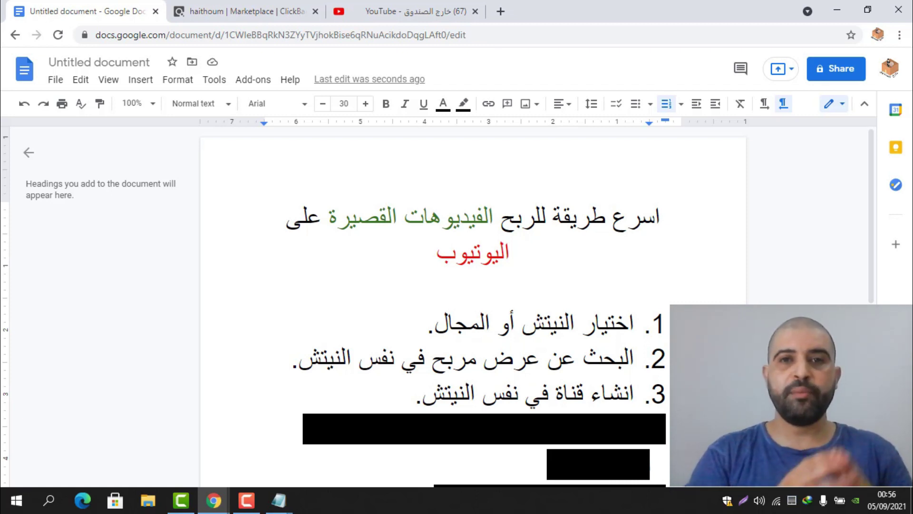
Go to Gmail in a new browser tab and open the sign-up form for a new Google account
key("ctrl+t")
type("gm")
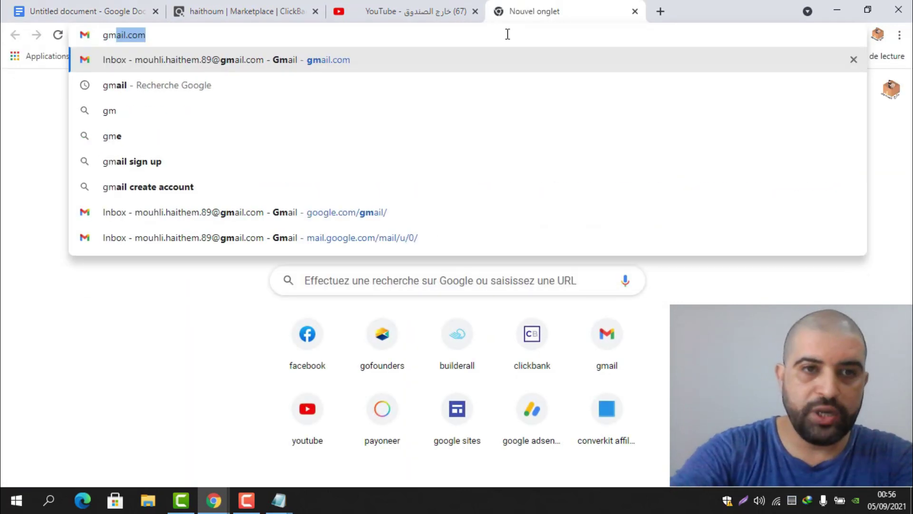
key("Return")
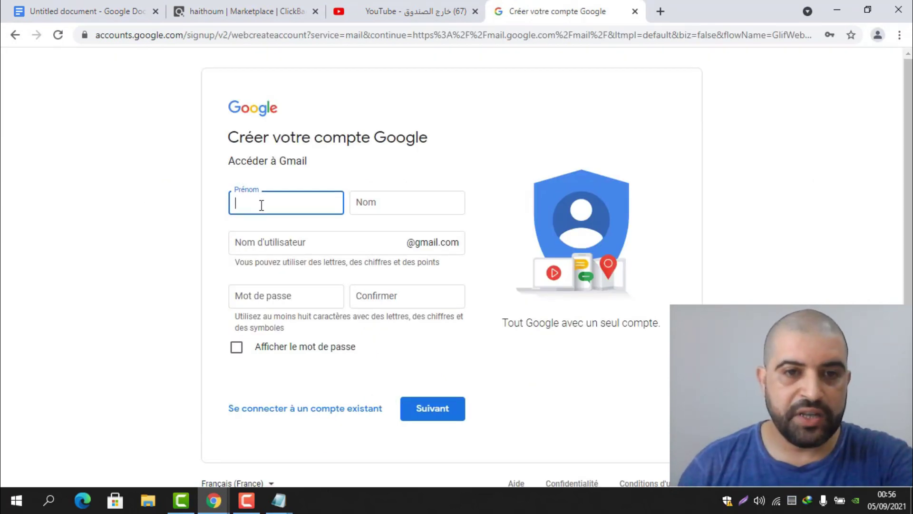
Fill in the account form with "weight loss" as first name, "and diets tips" as last name, and a matching Gmail username
type("weight loss")
left_click(372, 198)
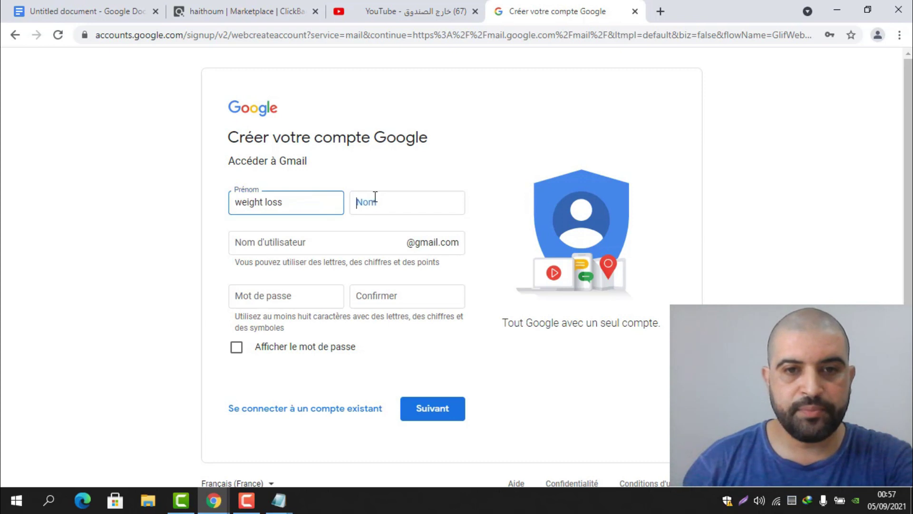
type("and")
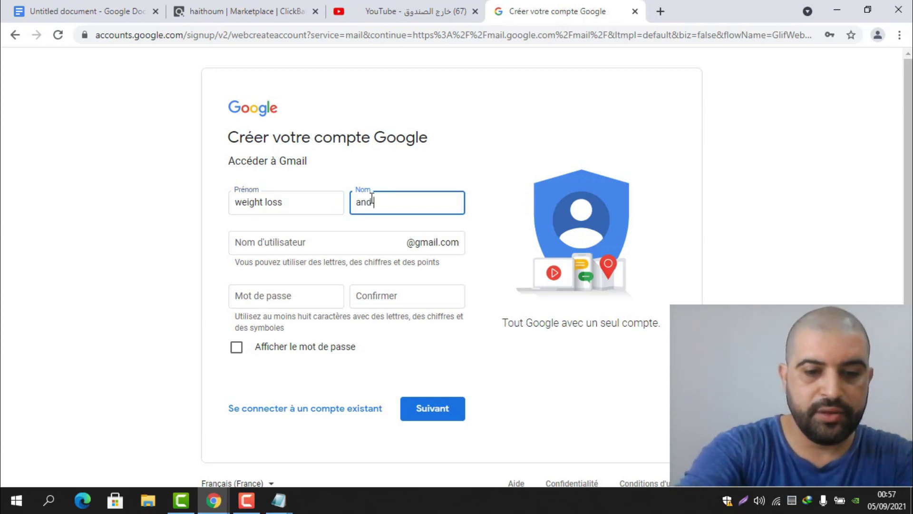
type(" diets tips")
left_click(316, 242)
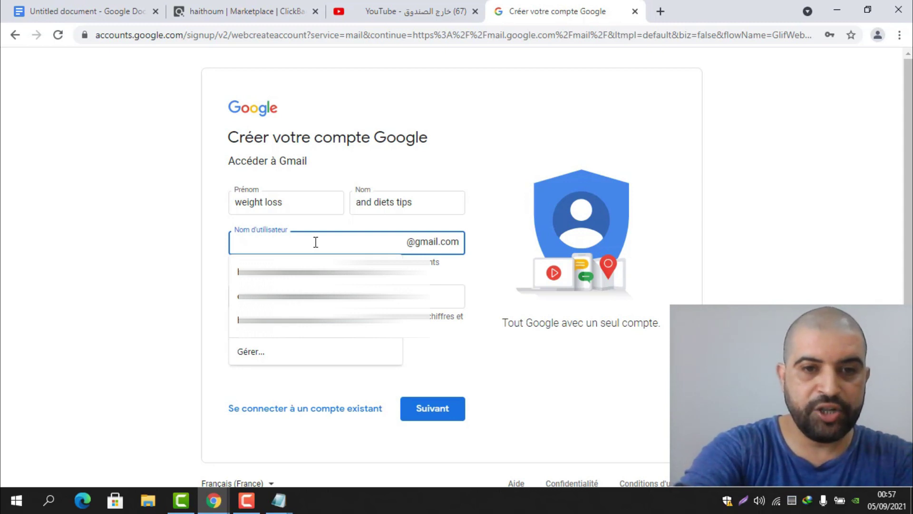
key("ctrl+v")
Enter and confirm the new account's password, and continue to the personal details page
key("Tab")
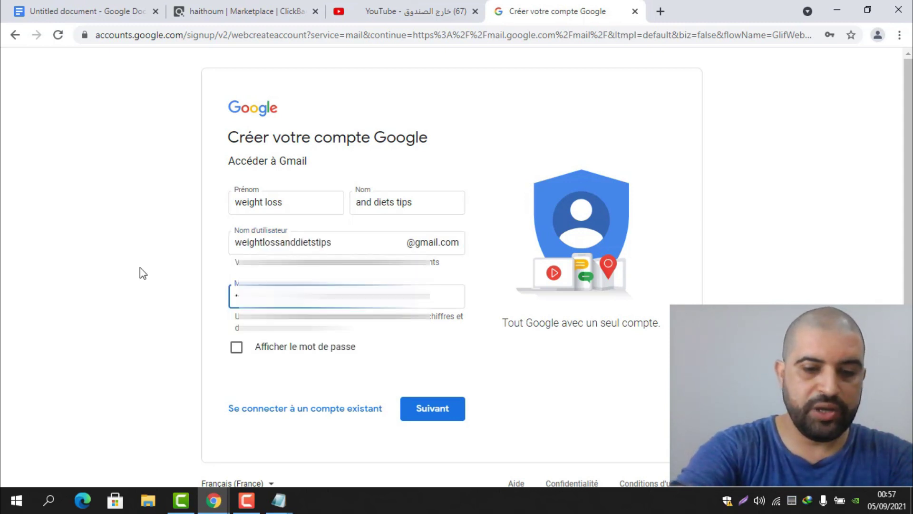
type("••••••••••")
key("Tab")
type("••••••")
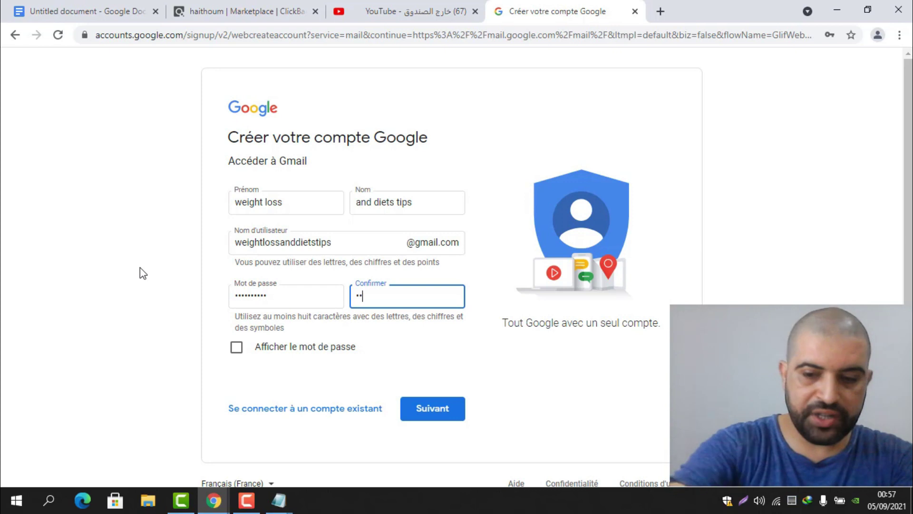
type("••••")
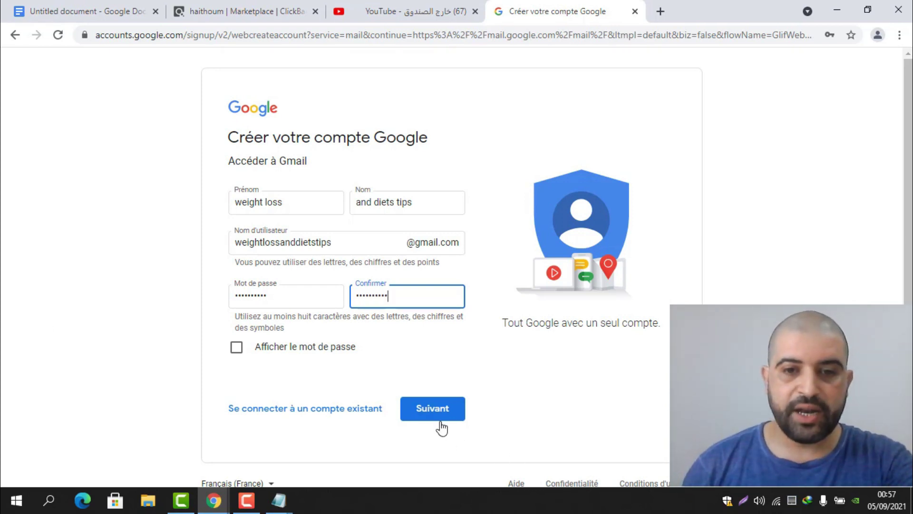
left_click(430, 410)
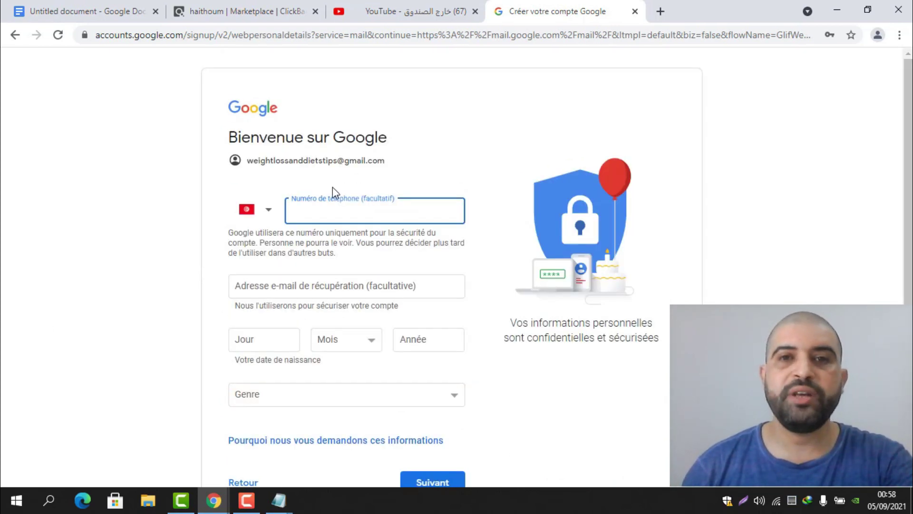
Enter the phone number and date of birth, set the gender to Homme, and submit the personal details
left_click(315, 213)
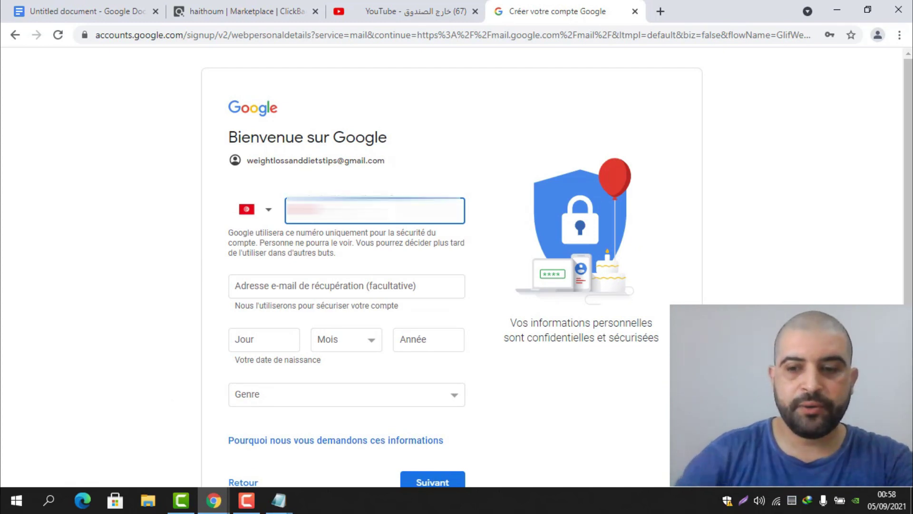
left_click(318, 304)
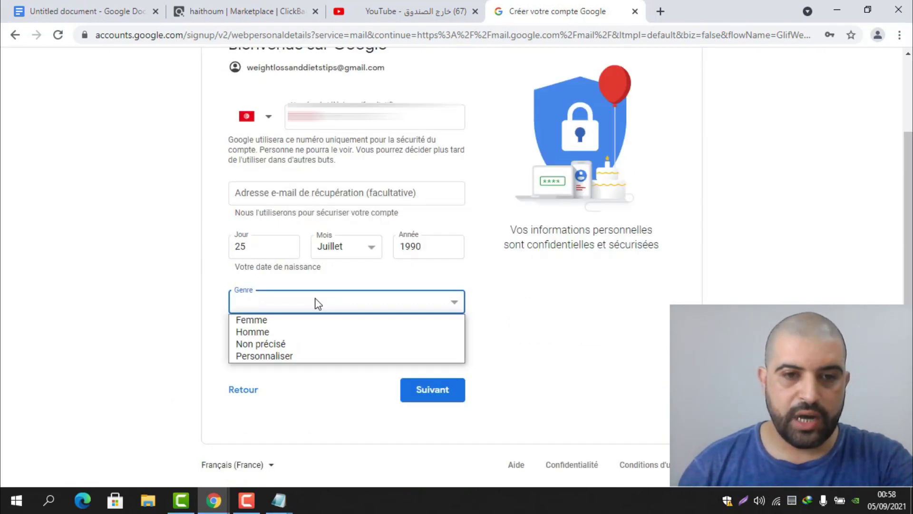
left_click(326, 332)
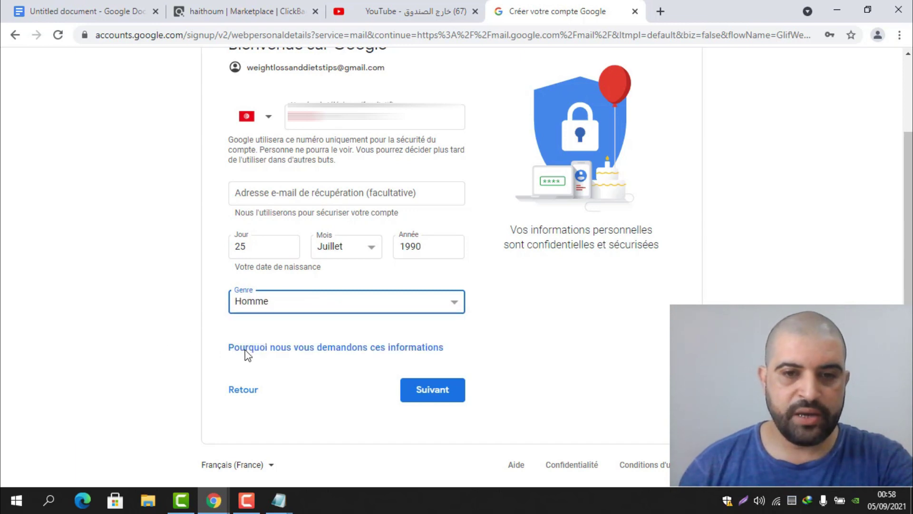
left_click(432, 390)
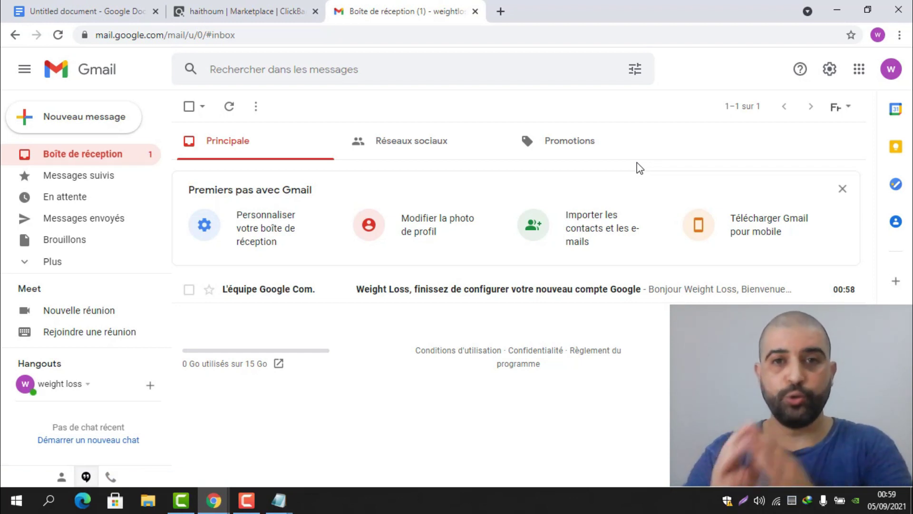
Open YouTube in a new browser tab
left_click(501, 7)
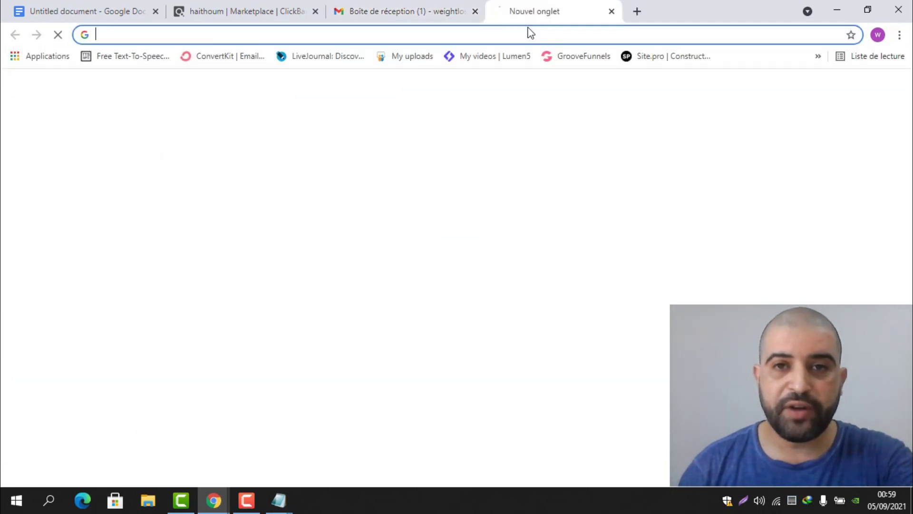
type("you")
key("Return")
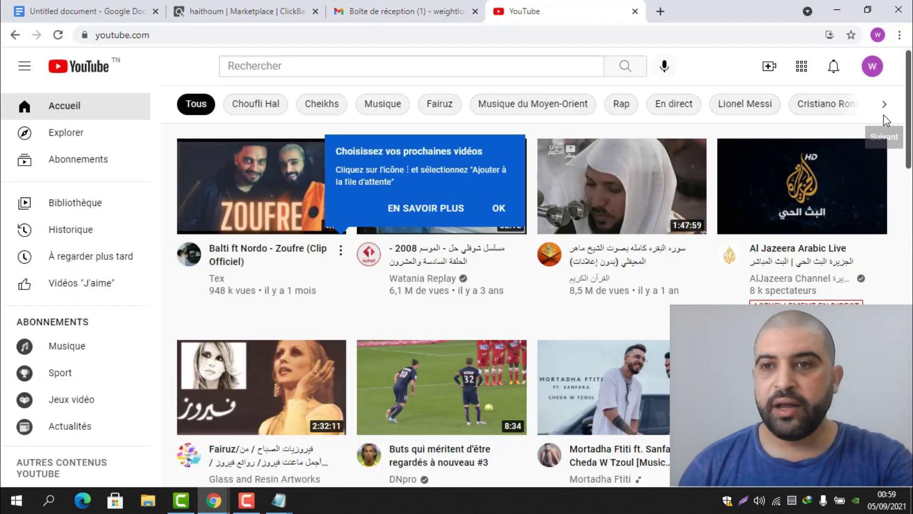
Create a YouTube channel for the new account under the name "weight loss and diets tips"
left_click(874, 67)
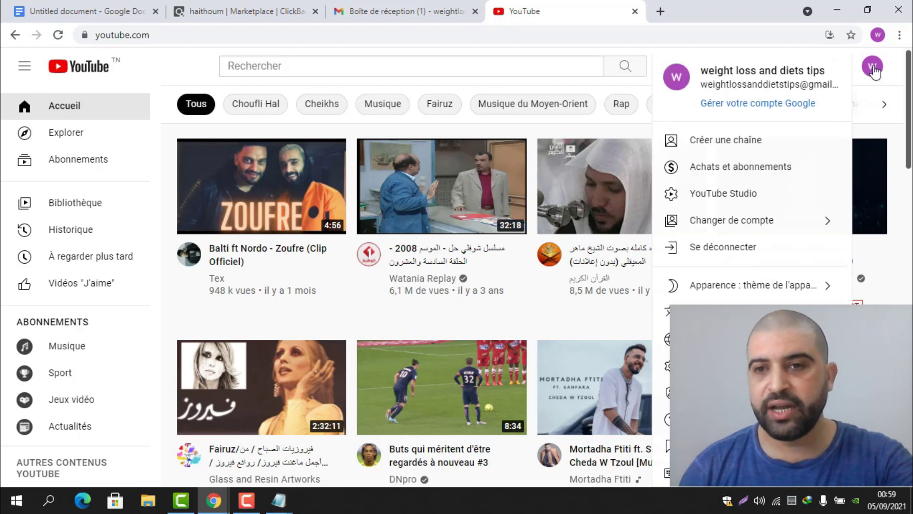
left_click(720, 147)
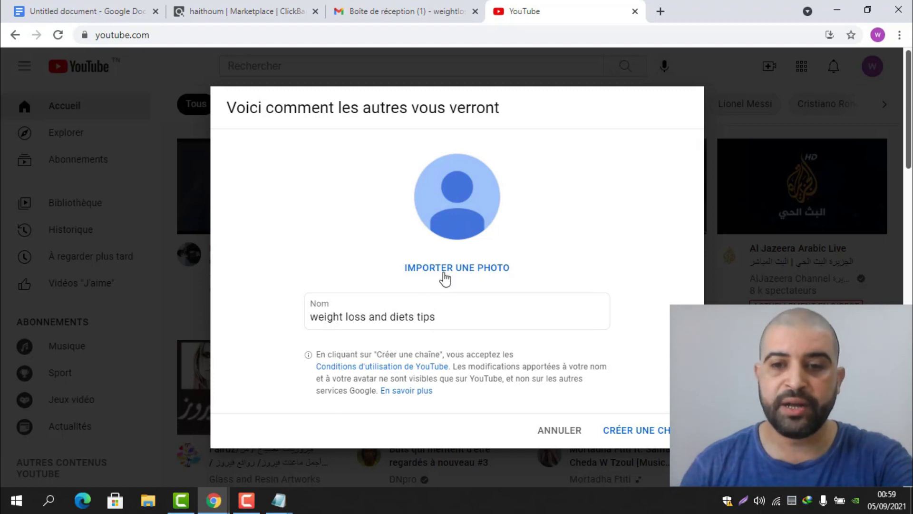
left_click(646, 433)
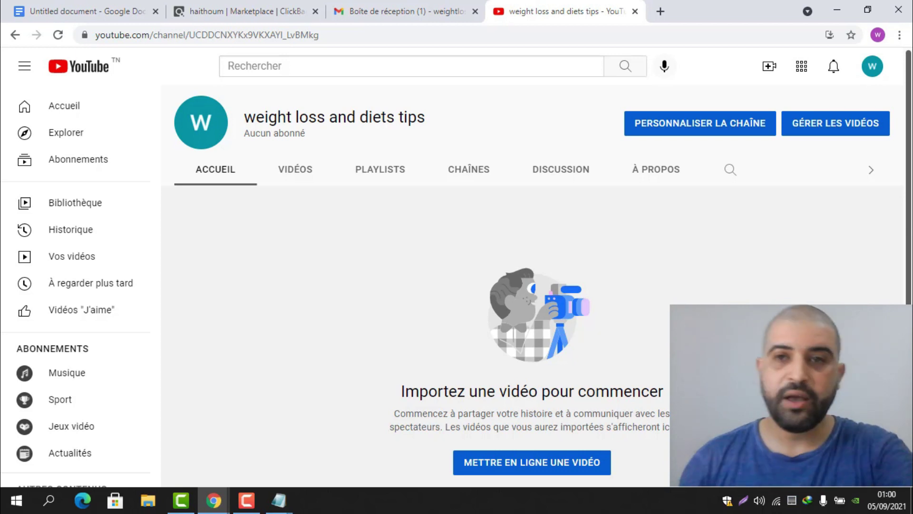
Search Google for "weight loss tips" in a new tab and show the image results
left_click(666, 11)
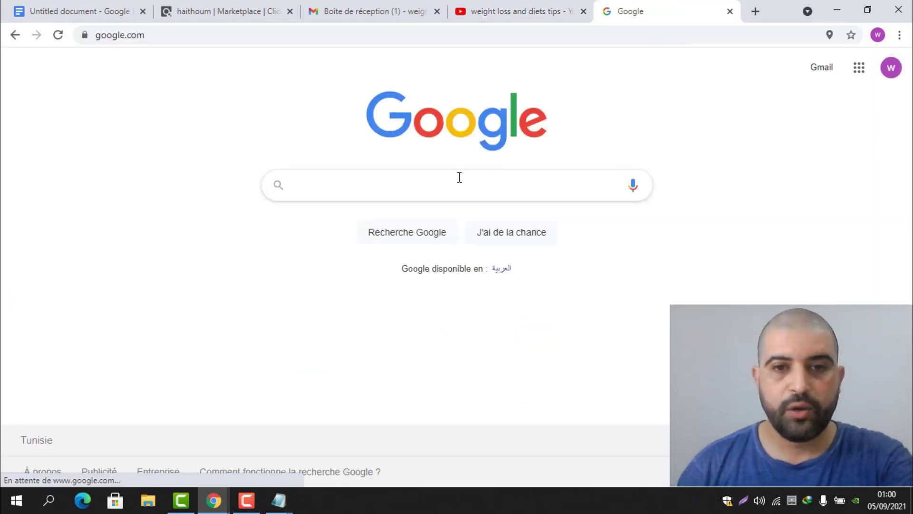
type("weight loss tips")
key("Return")
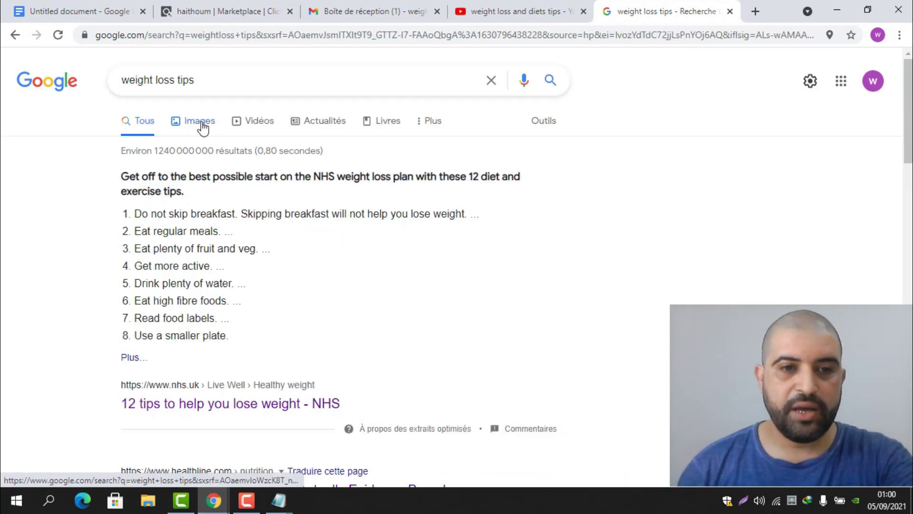
left_click(200, 121)
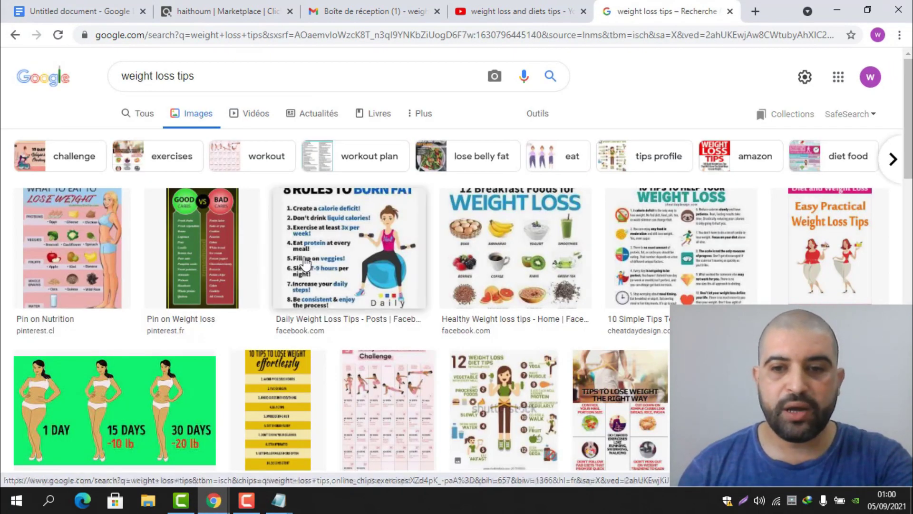
Find the blue image of a bathroom scale with the "WEIGHT LOSS" lettering and save it to the computer
scroll(305, 264, "down", 5)
left_click(604, 190)
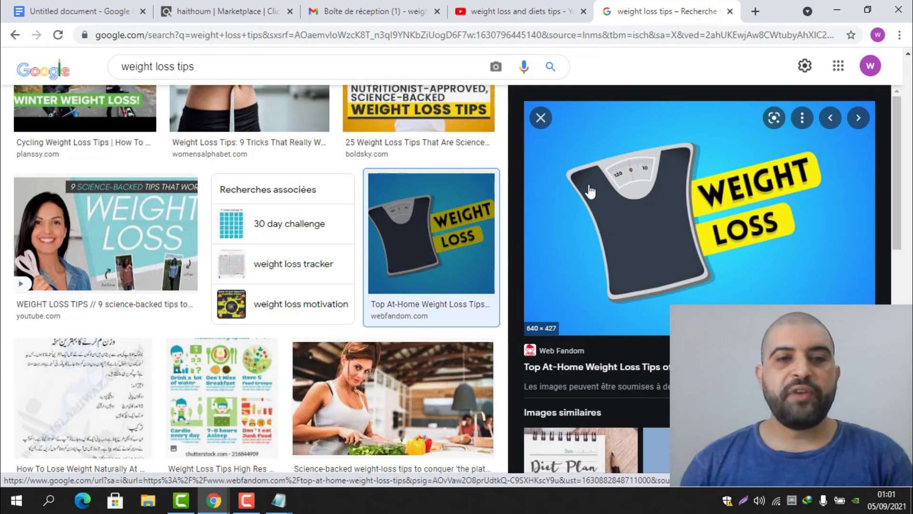
right_click(645, 185)
key("Escape")
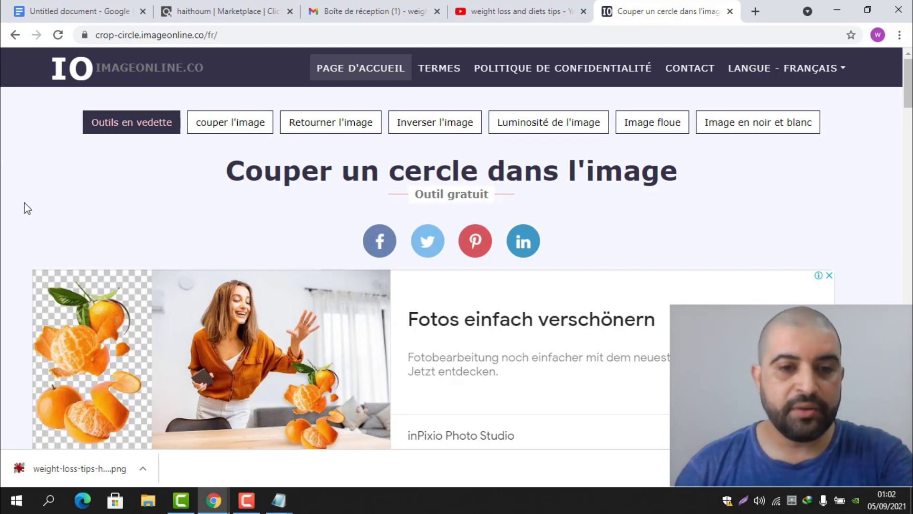
Load weight-loss-tips-home.png from the desktop into the online circle-cropping tool
scroll(29, 201, "down", 5)
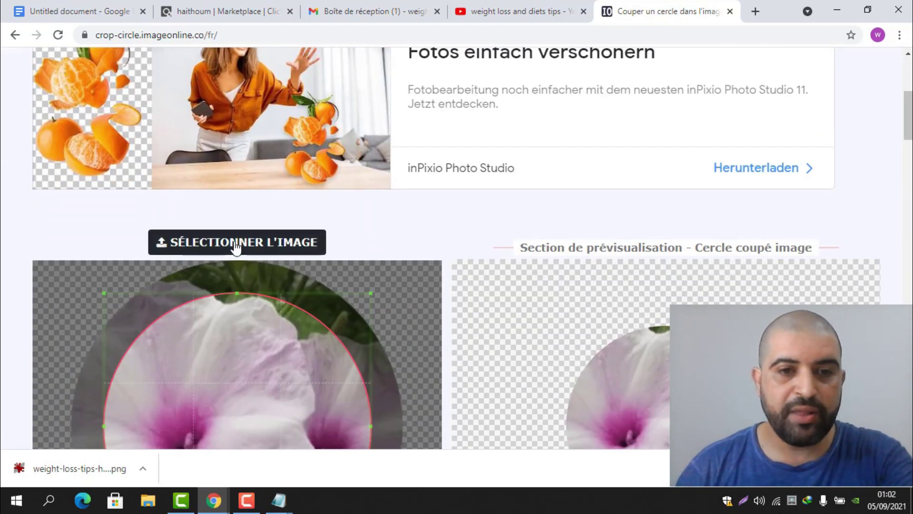
left_click(246, 246)
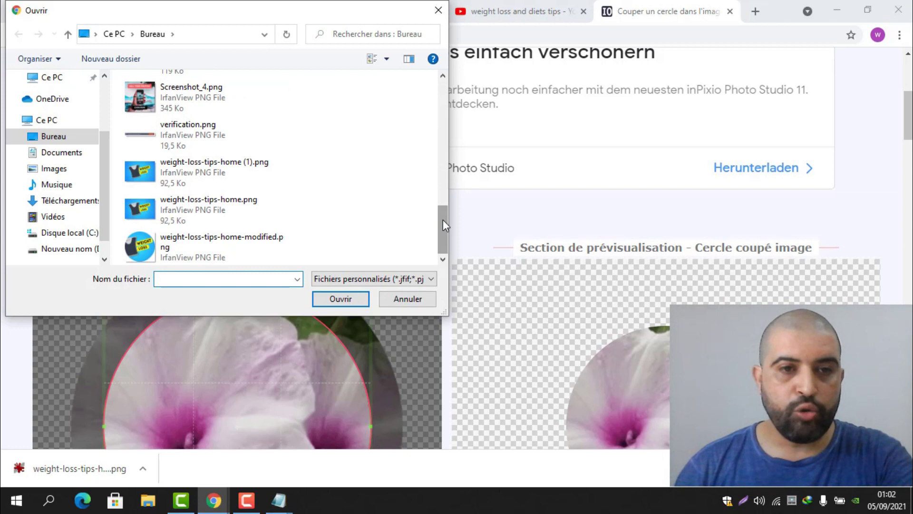
double_click(221, 208)
scroll(287, 224, "down", 4)
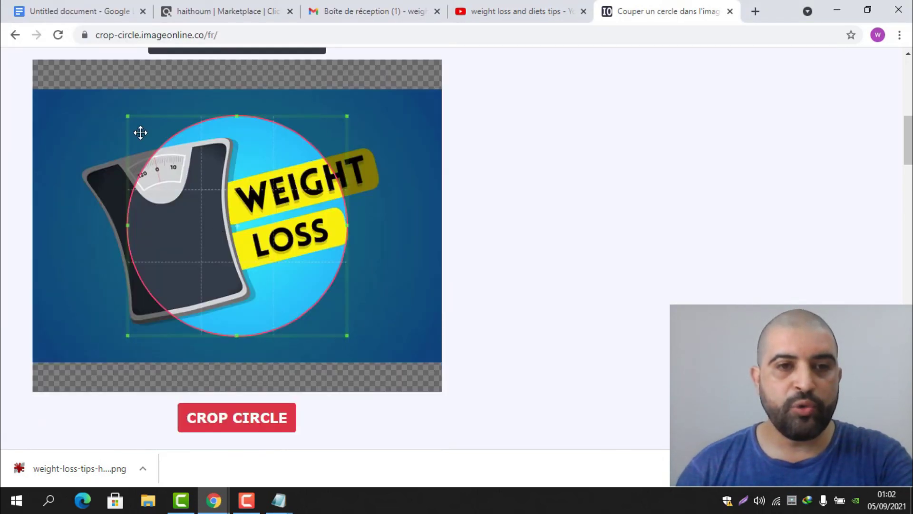
Crop the image to a full-height circle that includes the whole "WEIGHT LOSS" lettering, and download the result
left_click_drag(123, 116, 95, 89)
left_click_drag(339, 336, 325, 365)
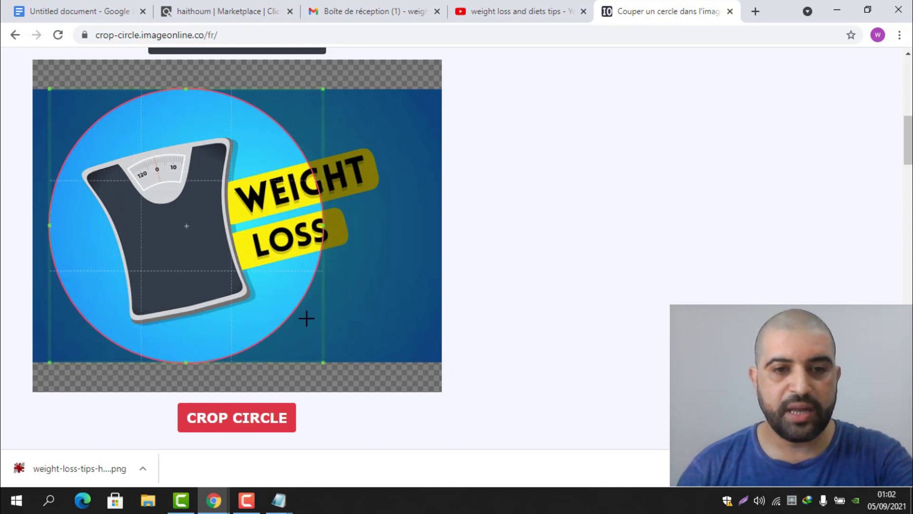
left_click_drag(306, 319, 387, 318)
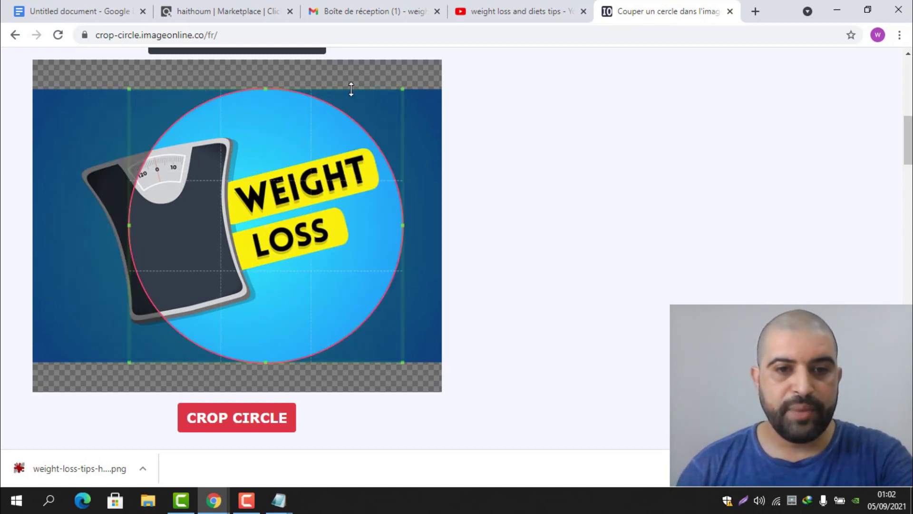
left_click(253, 425)
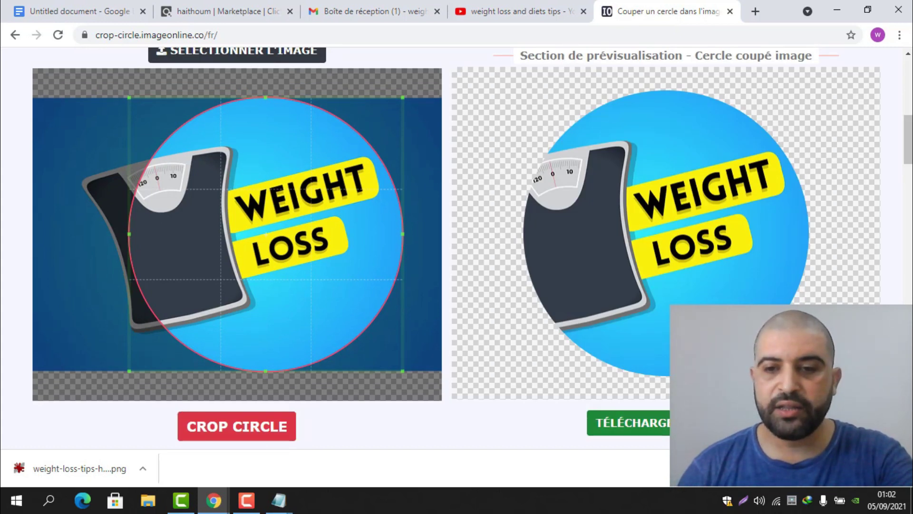
left_click(601, 420)
left_click(730, 11)
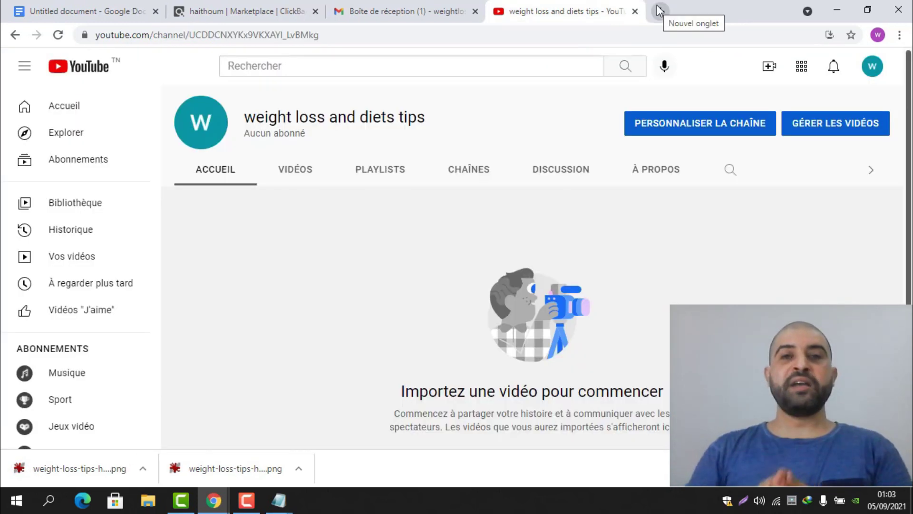
Upload the circular "WEIGHT LOSS" image from the desktop as the channel's profile photo and publish the change
left_click(201, 120)
left_click(471, 357)
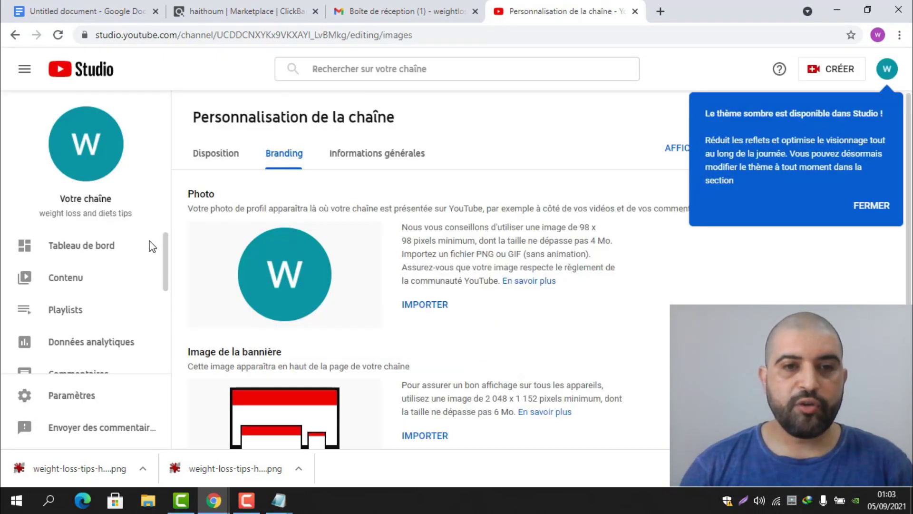
left_click(427, 305)
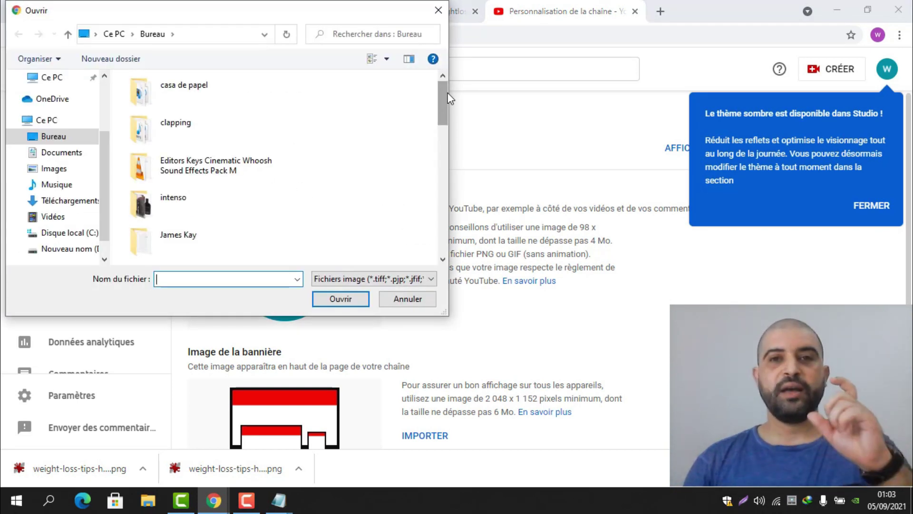
left_click_drag(444, 96, 447, 157)
double_click(194, 243)
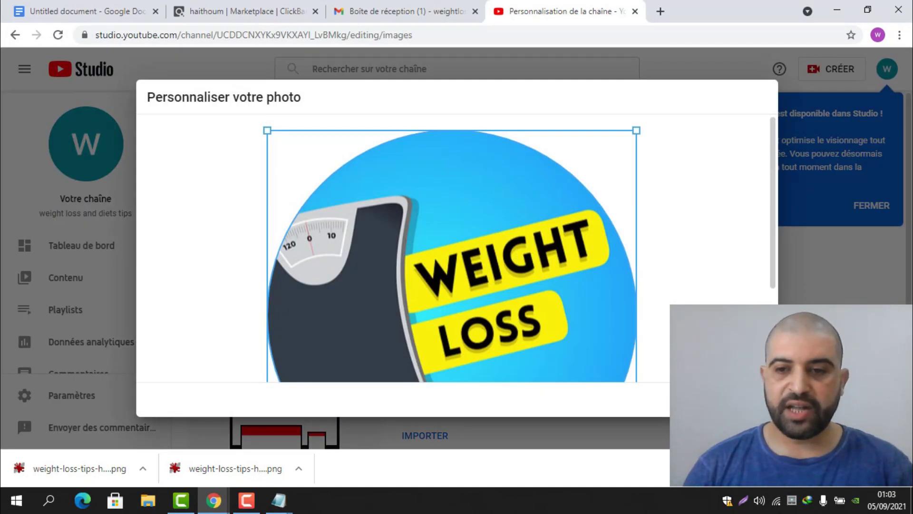
left_click(749, 400)
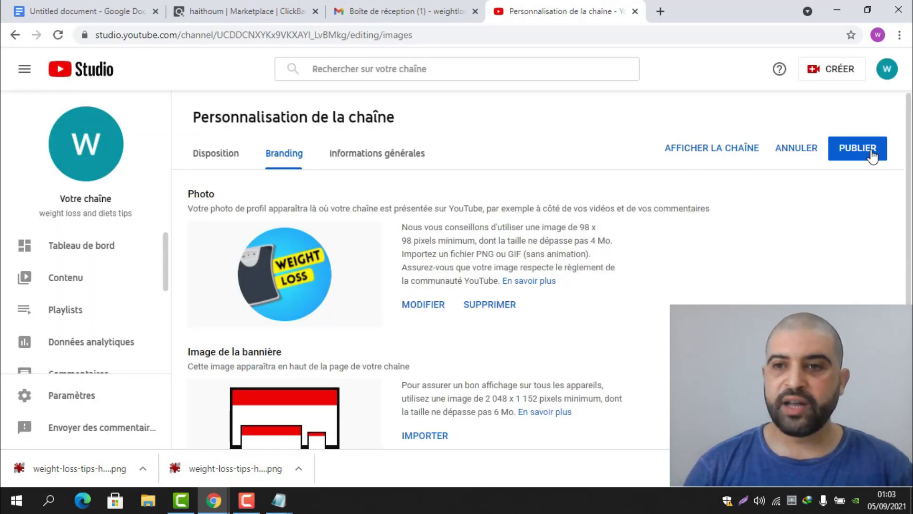
left_click(872, 155)
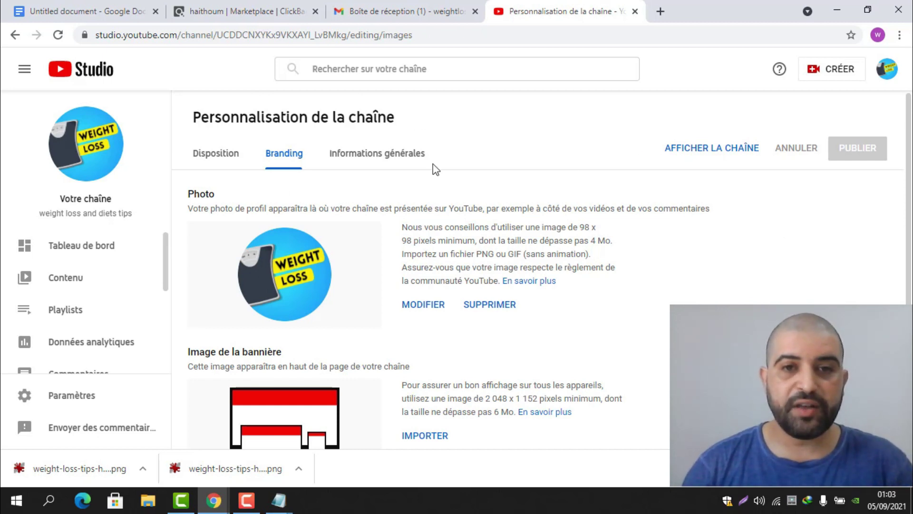
Search Google for "weight loss" in a new tab and copy the opening paragraph of WebMD's dieting article into the channel description
left_click(381, 155)
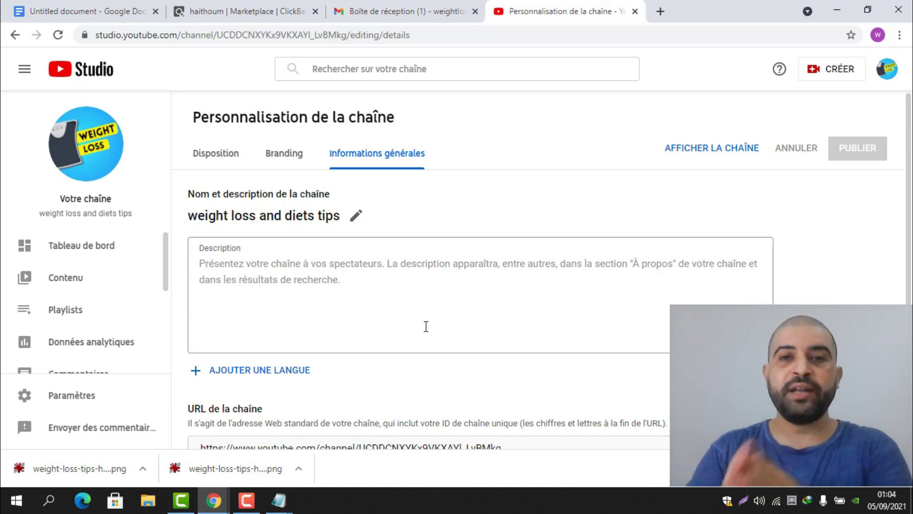
left_click(659, 10)
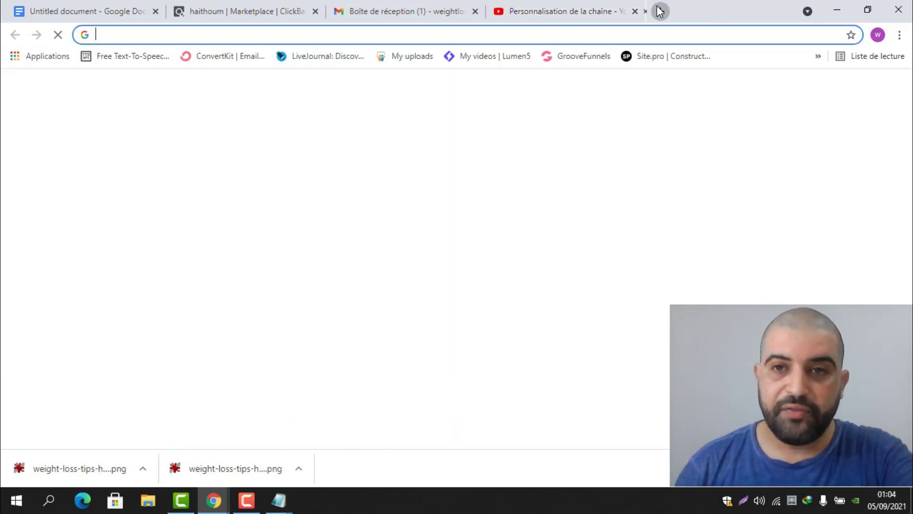
left_click(646, 36)
type("weight")
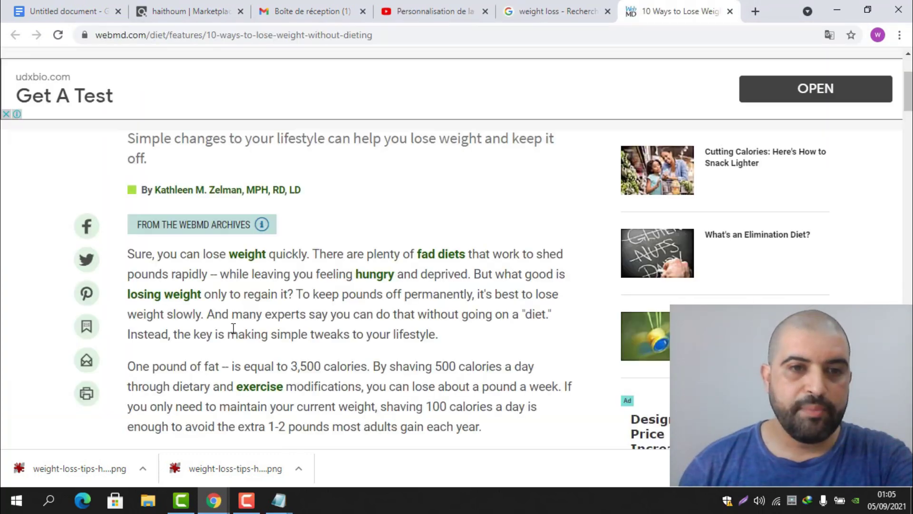
left_click_drag(127, 250, 439, 335)
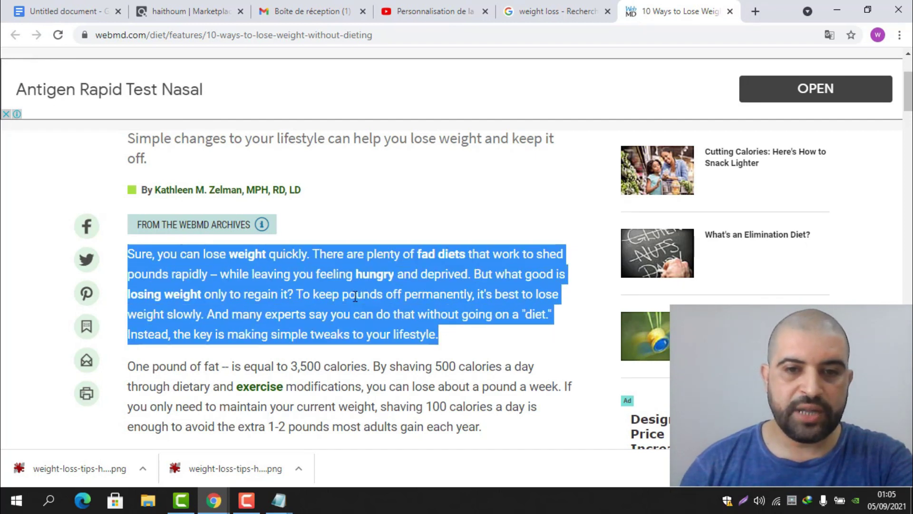
right_click(355, 296)
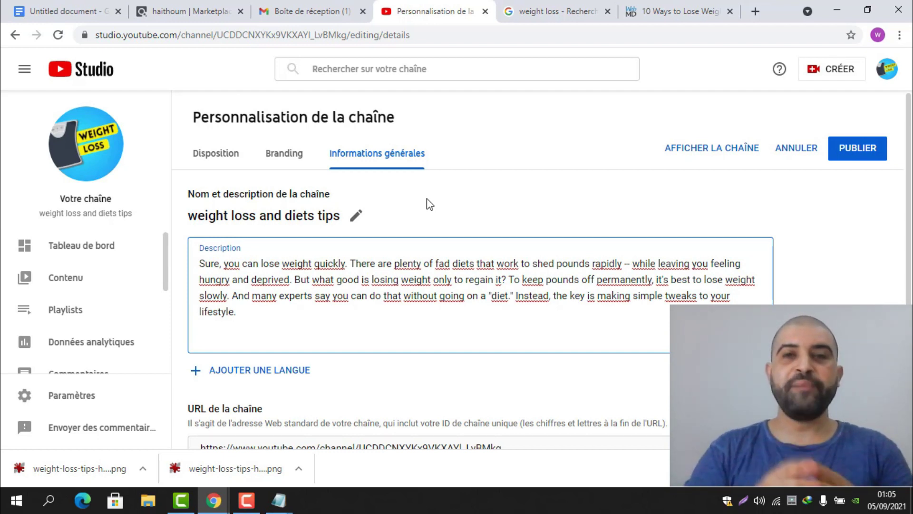
Append "in this channel we help you lose weight fast and find the best diet plan for you." to the description and publish
type("in this channel we help you lose weight fast and find the best diet plan for you.")
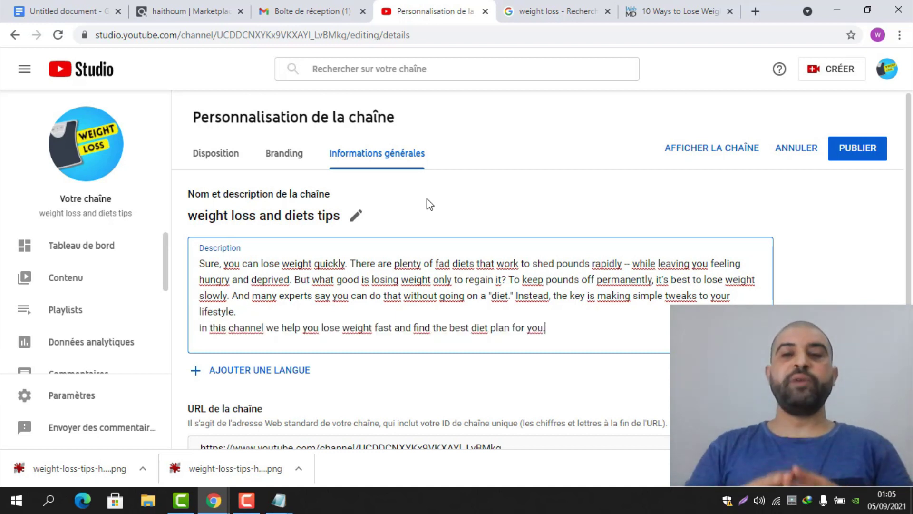
left_click(870, 150)
View the channel's public About page with its description, and close that page
left_click(712, 148)
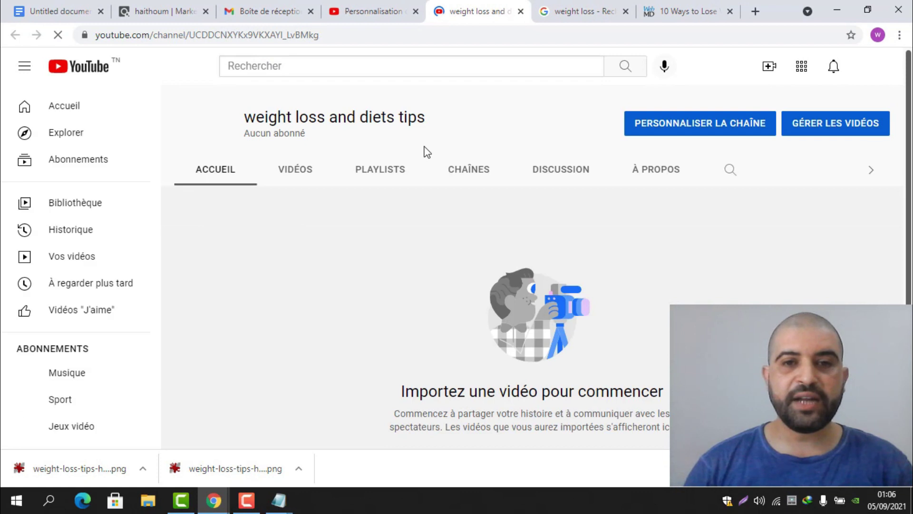
left_click(660, 172)
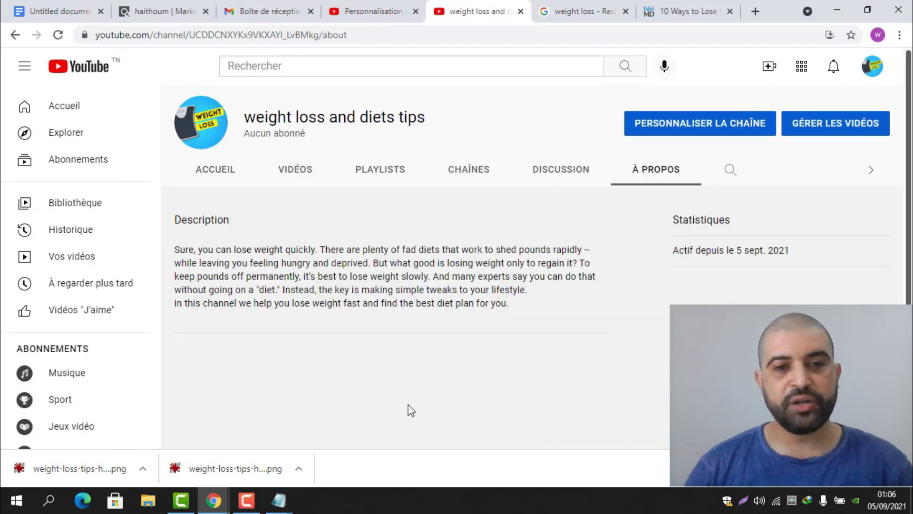
key("ctrl+w")
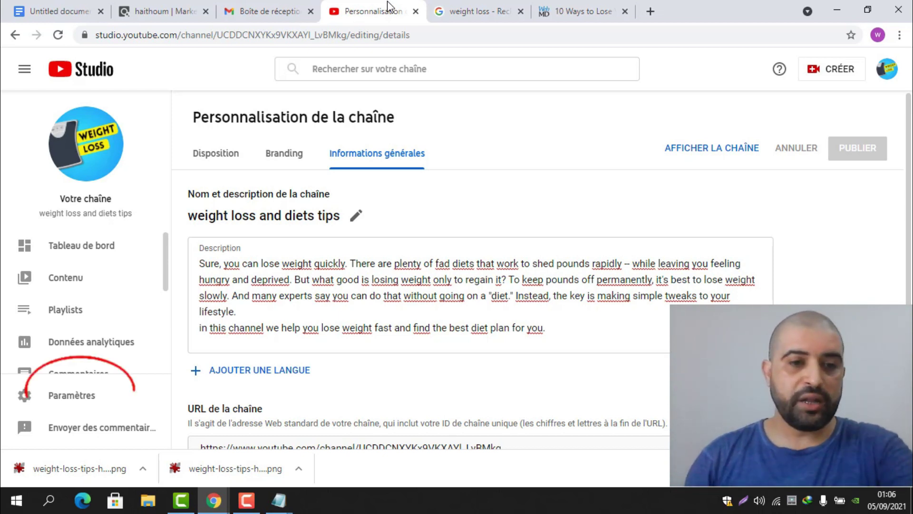
Open the channel section of the Studio settings and search Keyword Tool for YouTube keywords on "weight loss"
left_click(80, 396)
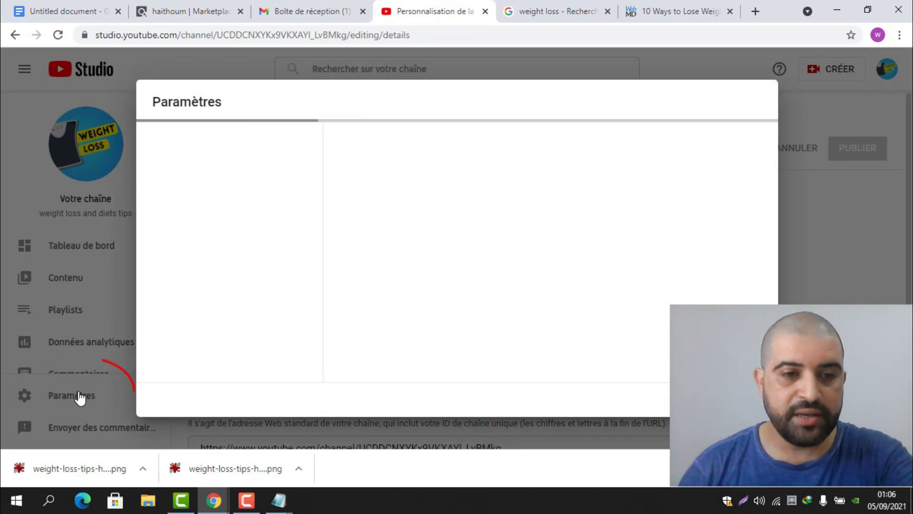
left_click(173, 178)
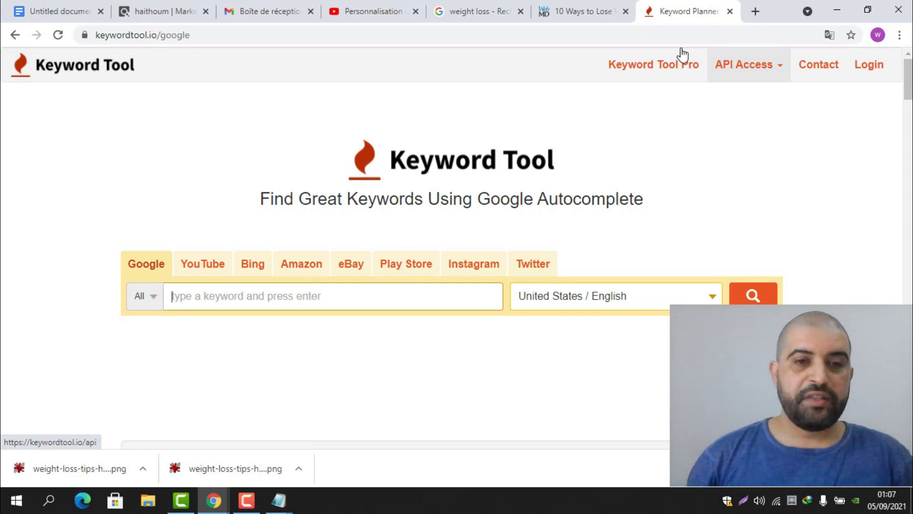
left_click(194, 267)
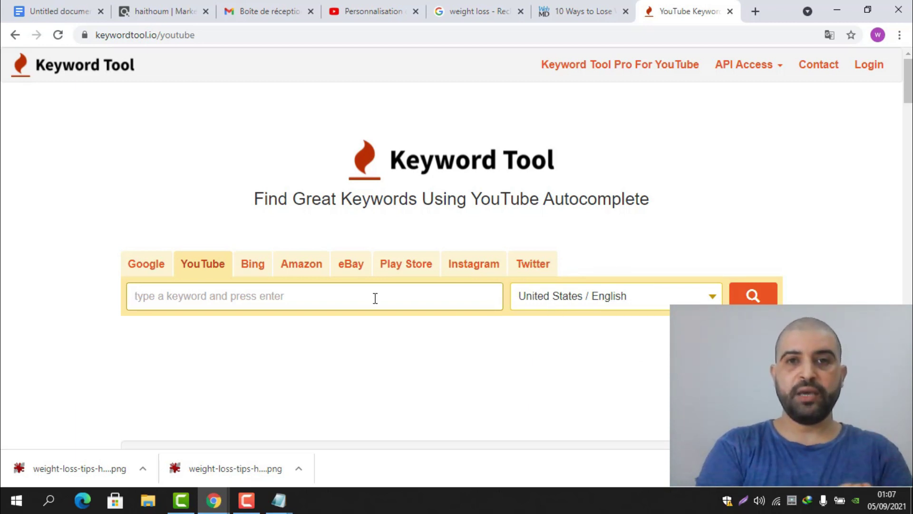
type("weight loss")
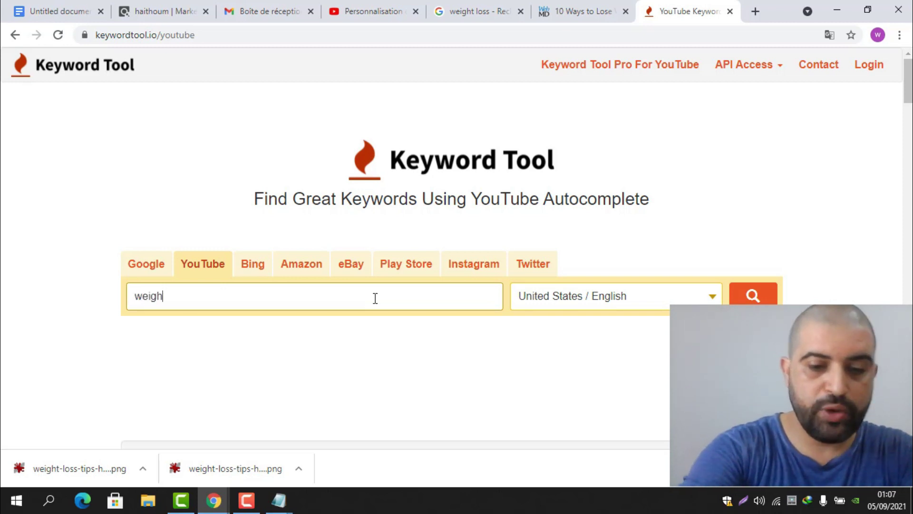
left_click(752, 294)
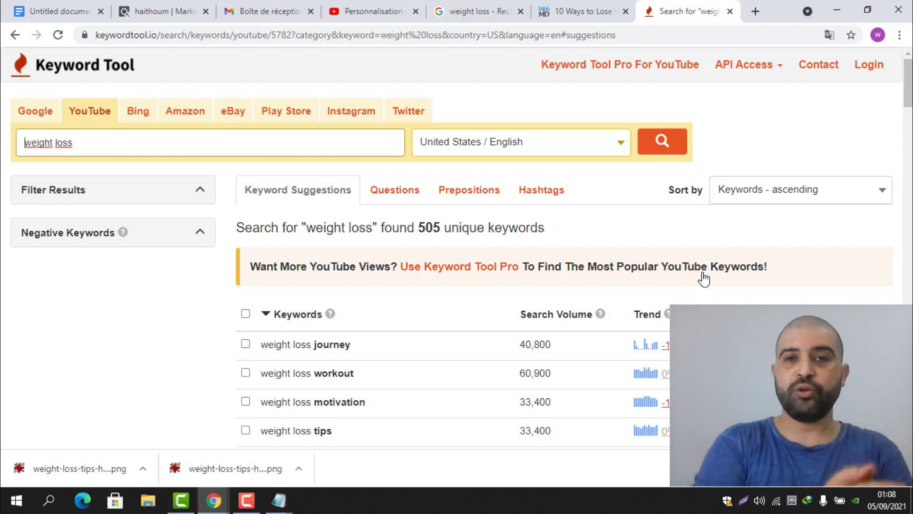
Select the keyword suggestions weight loss journey, weight loss workout, weight loss motivation, weight loss tips and weight loss diet
scroll(508, 298, "down", 4)
left_click(246, 258)
left_click(246, 229)
left_click(245, 199)
left_click(245, 171)
left_click(245, 143)
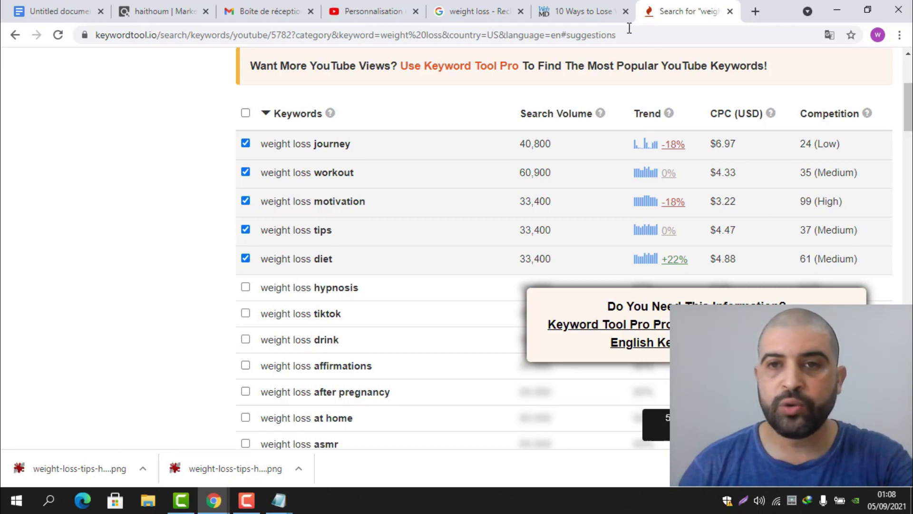
Paste the five copied weight loss keywords into the channel keywords in the Studio settings
left_click(391, 6)
left_click(535, 283)
right_click(435, 301)
left_click(504, 198)
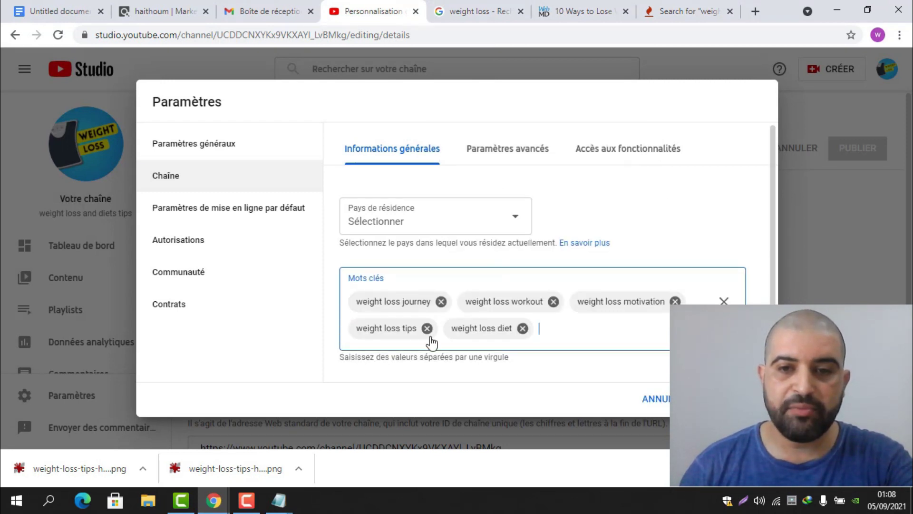
Search Keyword Tool for "diet" and select diet mountain dew lana del rey, diet coke and diet vlog
left_click(681, 6)
scroll(432, 268, "up", 5)
triple_click(149, 149)
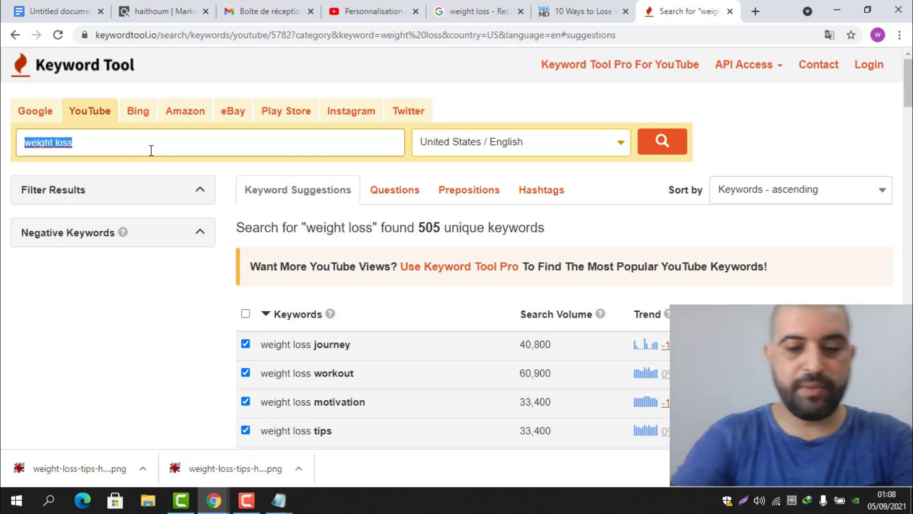
type("diet")
left_click(663, 142)
left_click(245, 144)
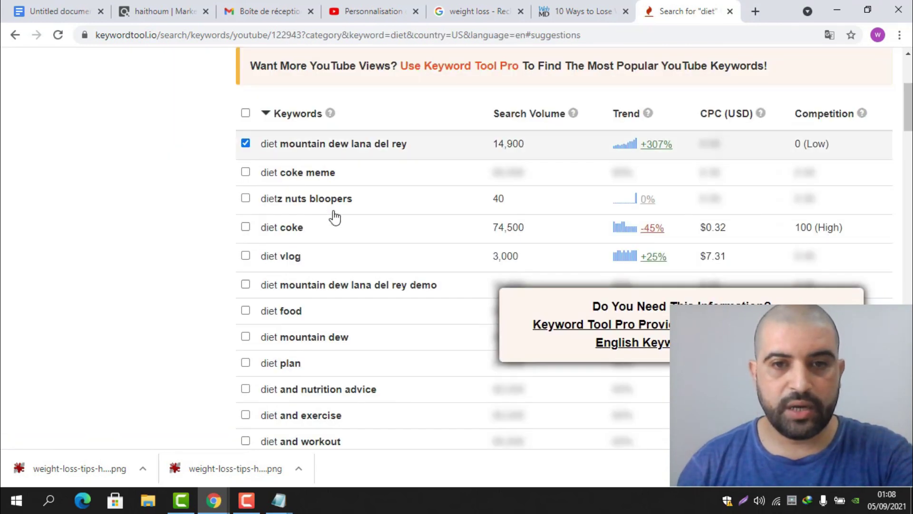
left_click(246, 227)
left_click(246, 256)
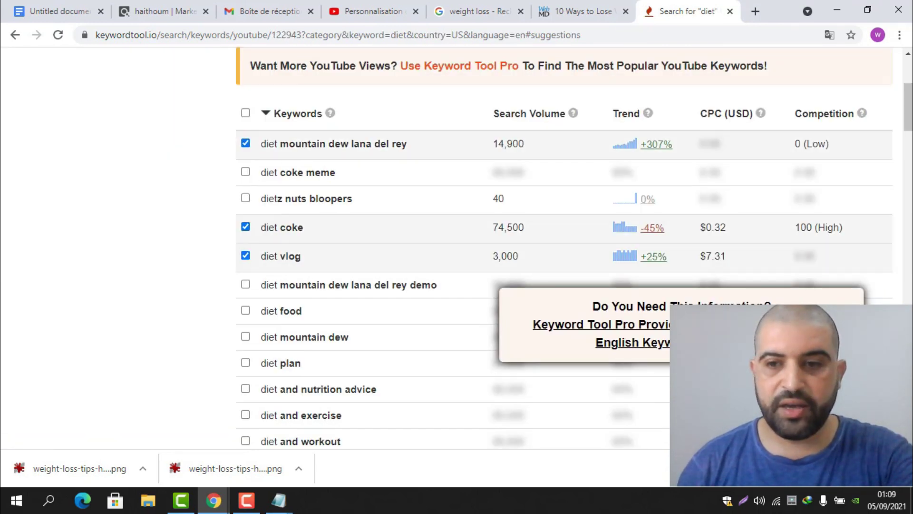
Add the three copied diet keywords to the channel keywords in the Studio settings
left_click(374, 11)
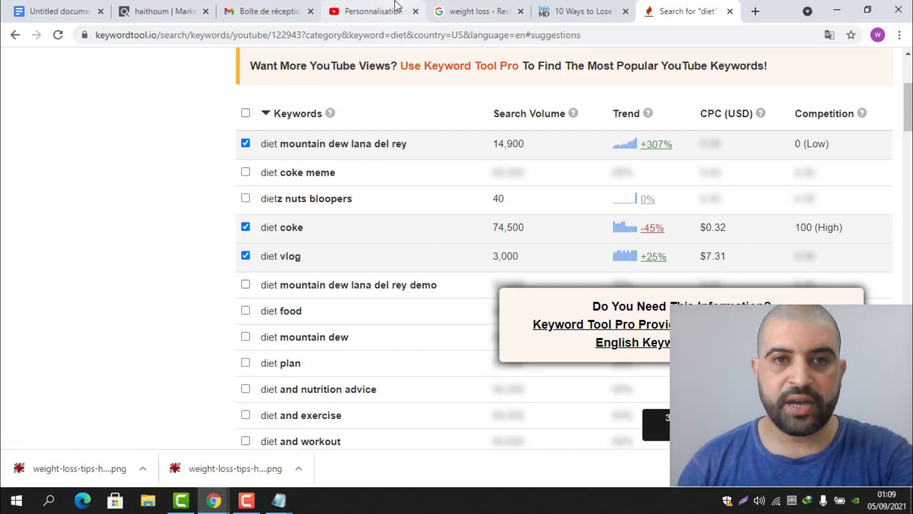
right_click(614, 331)
left_click(648, 232)
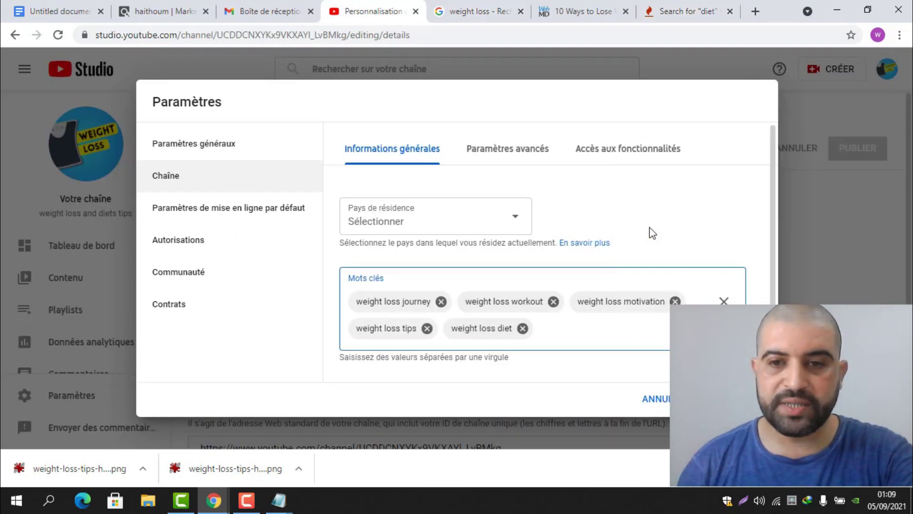
Search Keyword Tool for "keto diet" and select the meal plan, before after, recipes, results and for beginners suggestions
left_click(676, 11)
triple_click(64, 150)
type("keto diet")
key("Return")
left_click(245, 173)
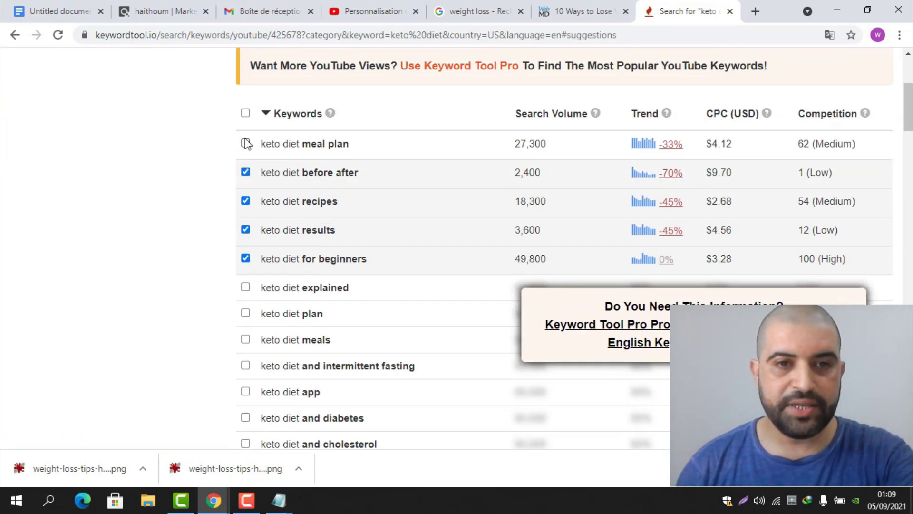
left_click(245, 143)
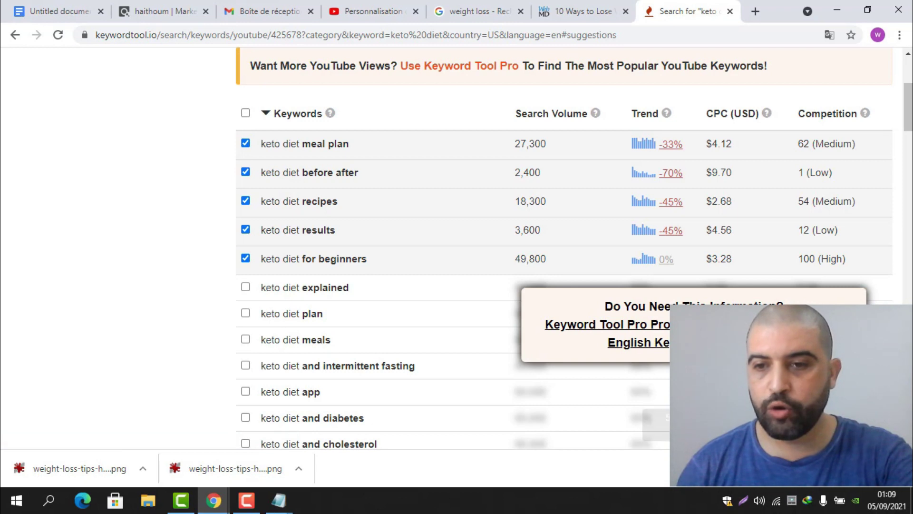
Add the five copied keto diet keywords to the channel keywords and save the settings
left_click(381, 5)
right_click(516, 352)
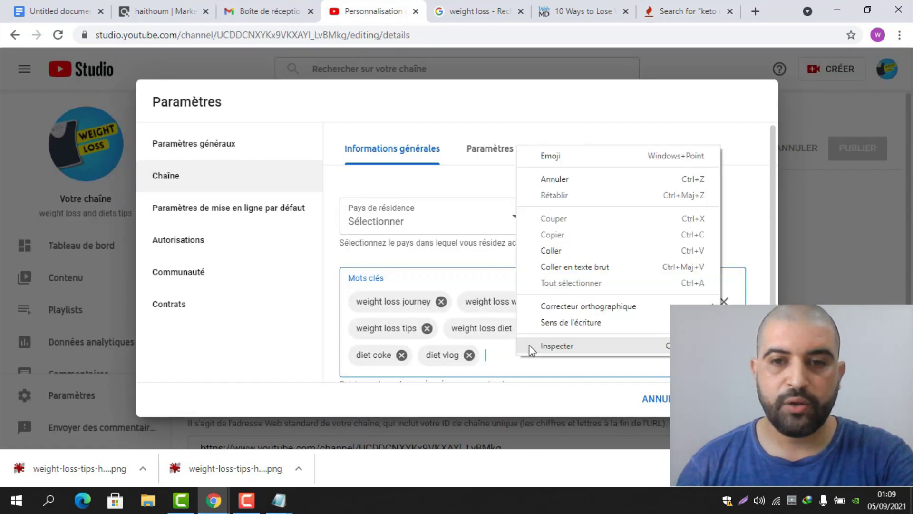
left_click(561, 247)
scroll(587, 251, "down", 2)
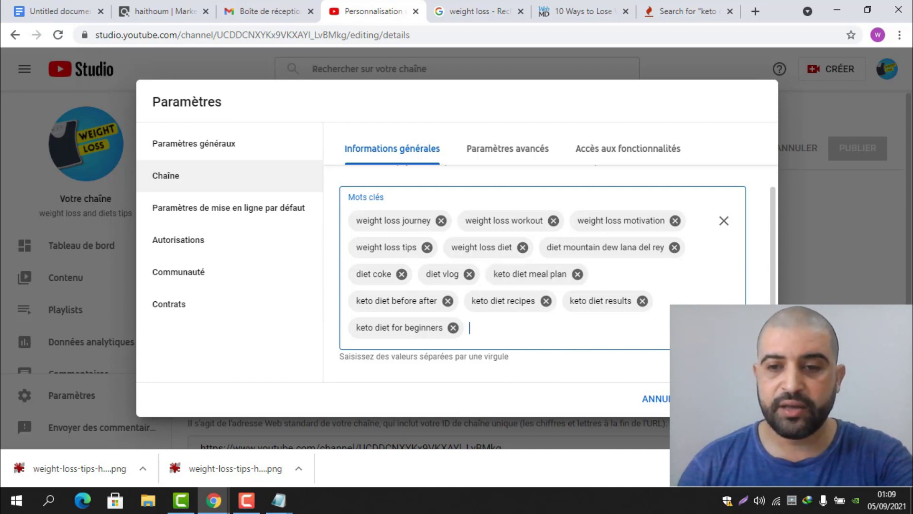
left_click(742, 398)
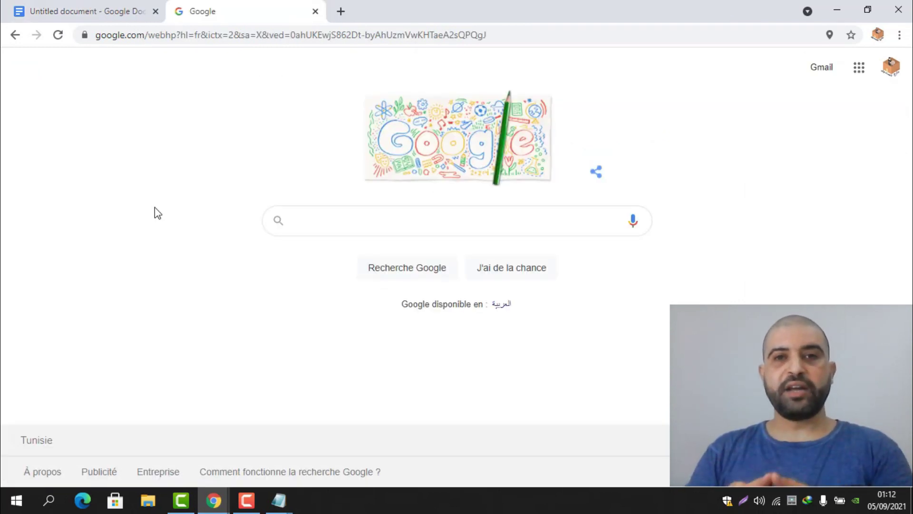
Search Google for "steps to lose weight easily" and look through the results for suitable articles
type("steps to lose weight ")
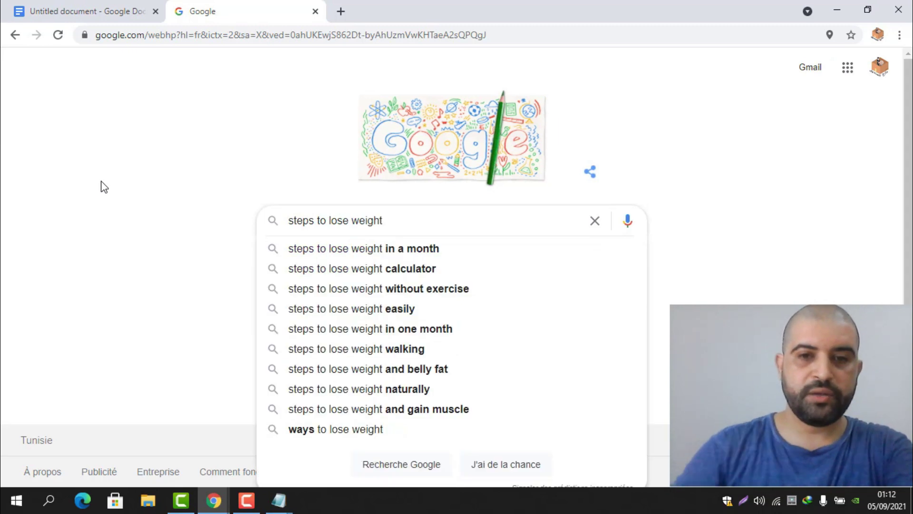
type("easily")
key("Return")
scroll(377, 246, "down", 3)
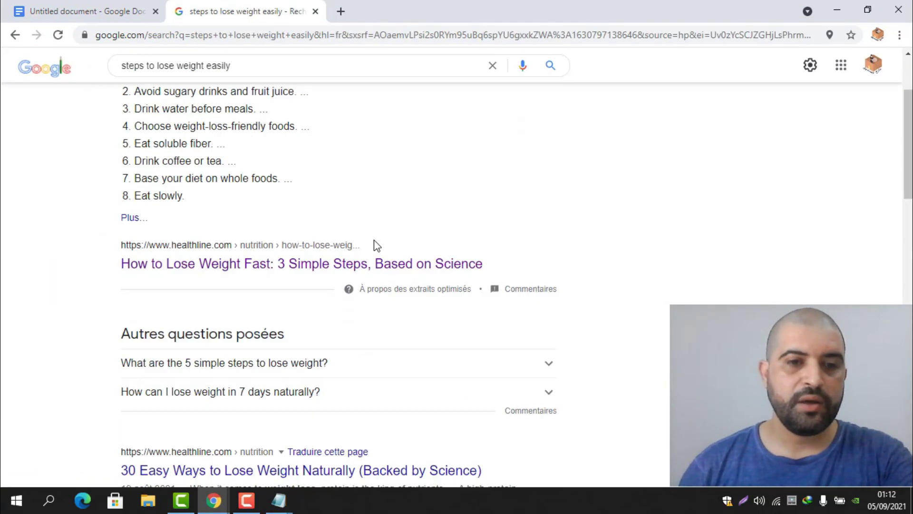
scroll(377, 245, "down", 5)
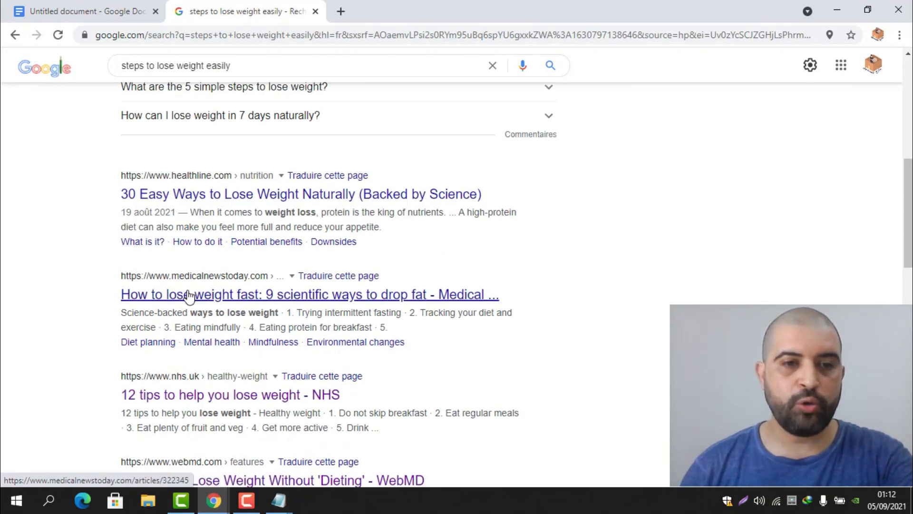
scroll(217, 339, "down", 8)
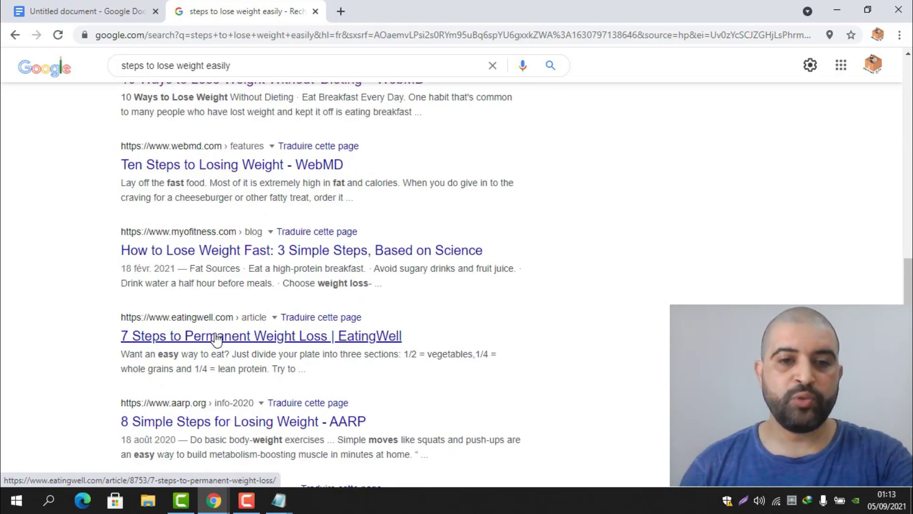
Open EatingWell's "7 Steps to Permanent Weight Loss" article and examine how its steps are laid out
left_click(217, 339)
scroll(67, 257, "down", 10)
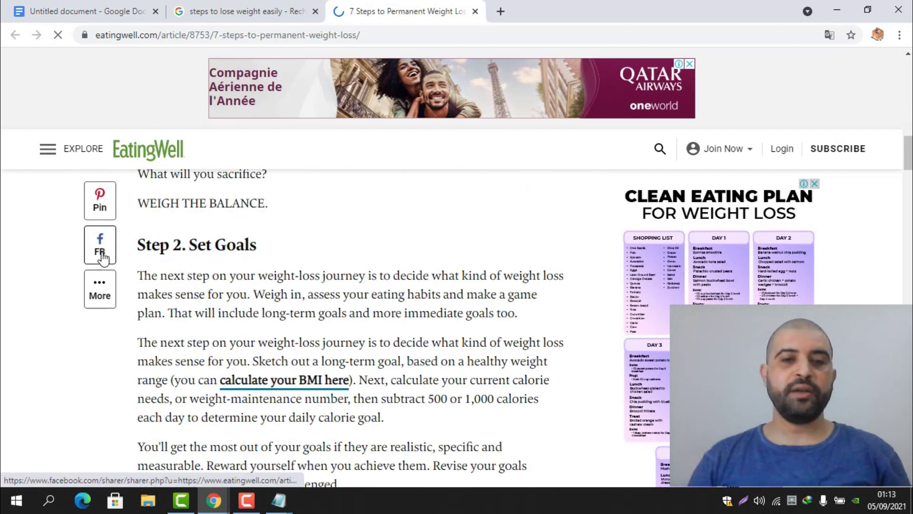
scroll(62, 255, "down", 15)
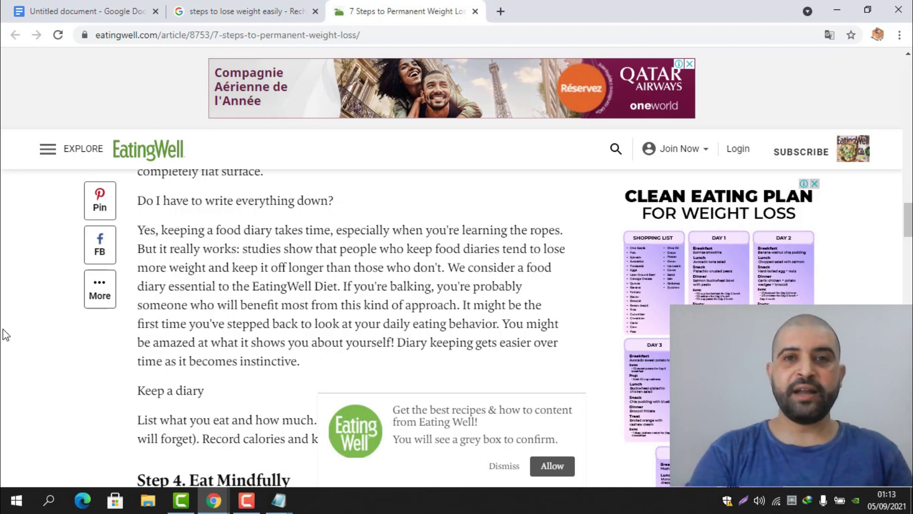
scroll(224, 340, "up", 1)
scroll(224, 339, "up", 20)
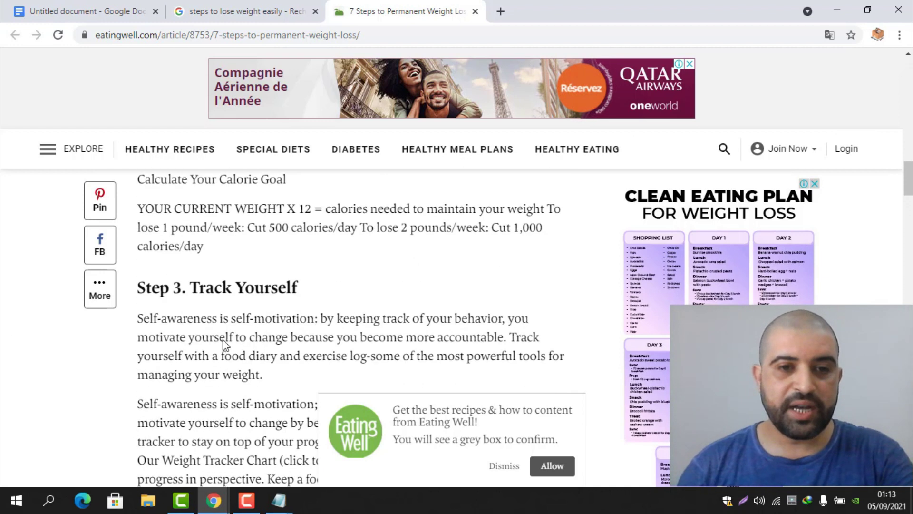
scroll(224, 340, "up", 1)
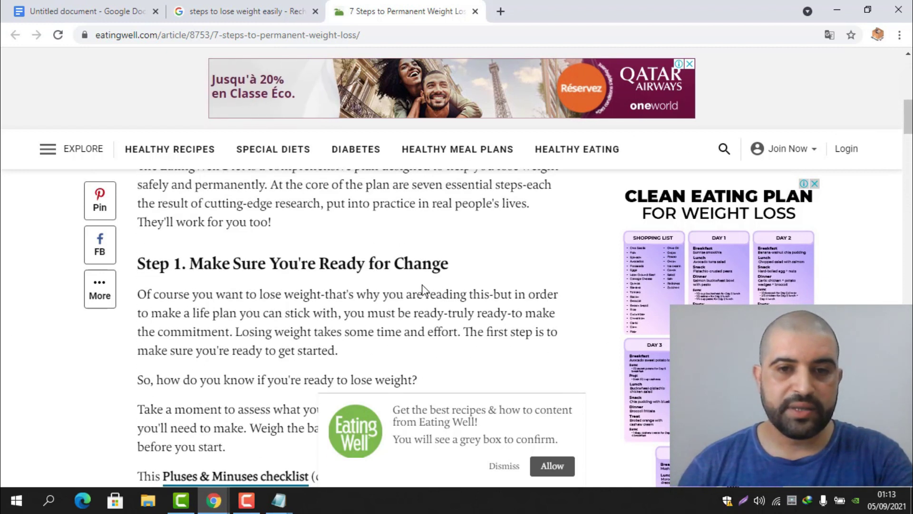
Copy the article heading "Step 1. Make Sure You're Ready for Change" into a blank Notepad note
left_click_drag(138, 263, 449, 263)
right_click(162, 262)
left_click(191, 271)
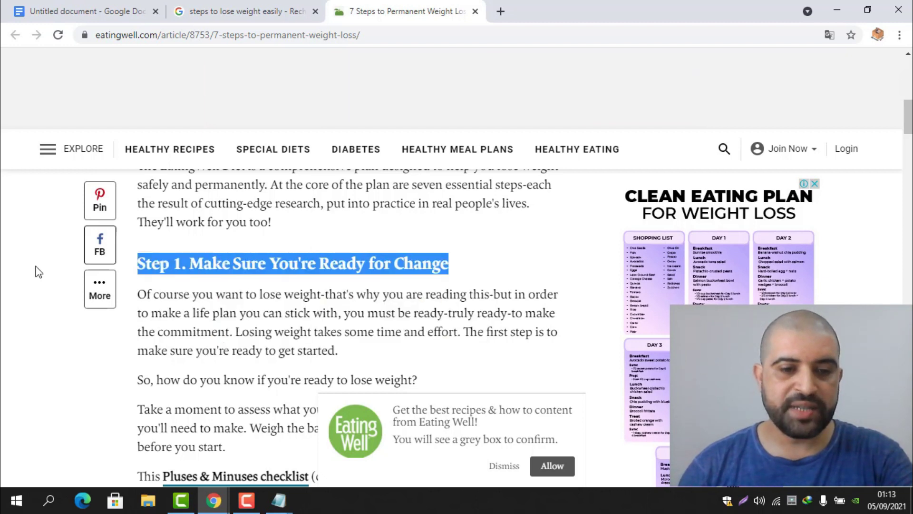
left_click(16, 500)
left_click(62, 357)
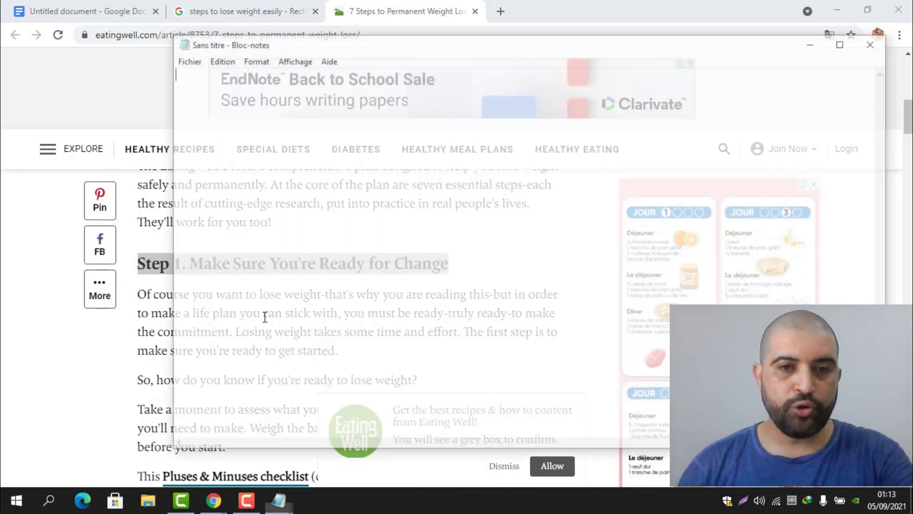
right_click(301, 125)
left_click(365, 184)
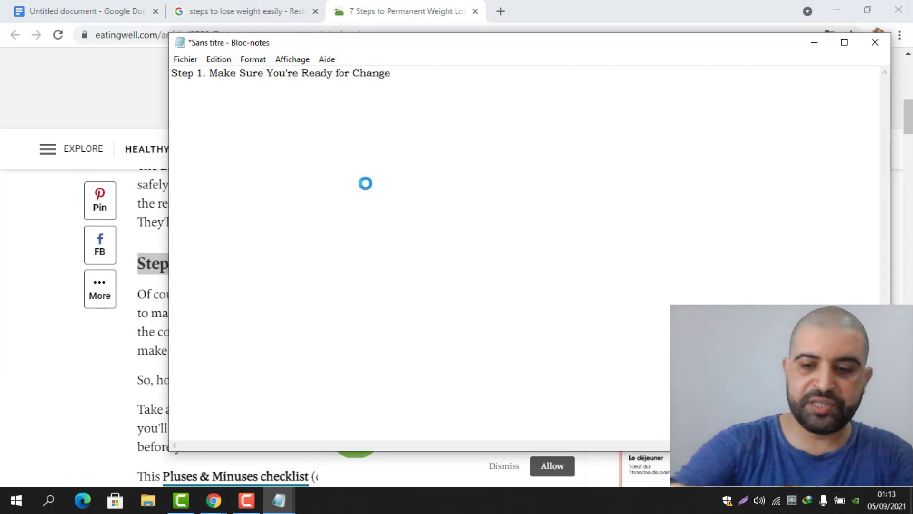
Add the article headings "Step 2. Set Goals" and "Step 3. Track Yourself" on new lines in the Notepad note
left_click(815, 42)
scroll(289, 310, "down", 5)
triple_click(289, 309)
key("ctrl+c")
left_click(279, 500)
left_click(324, 467)
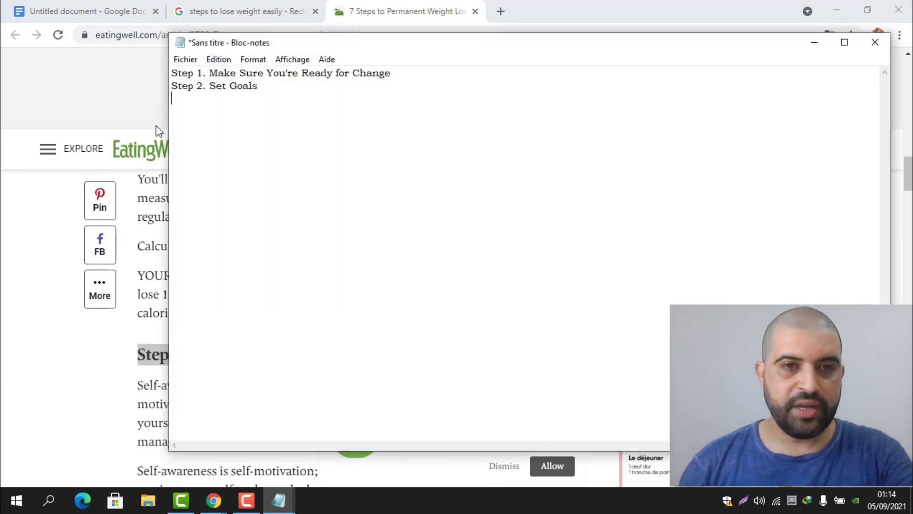
key("ctrl+v")
left_click(814, 42)
scroll(292, 261, "down", 5)
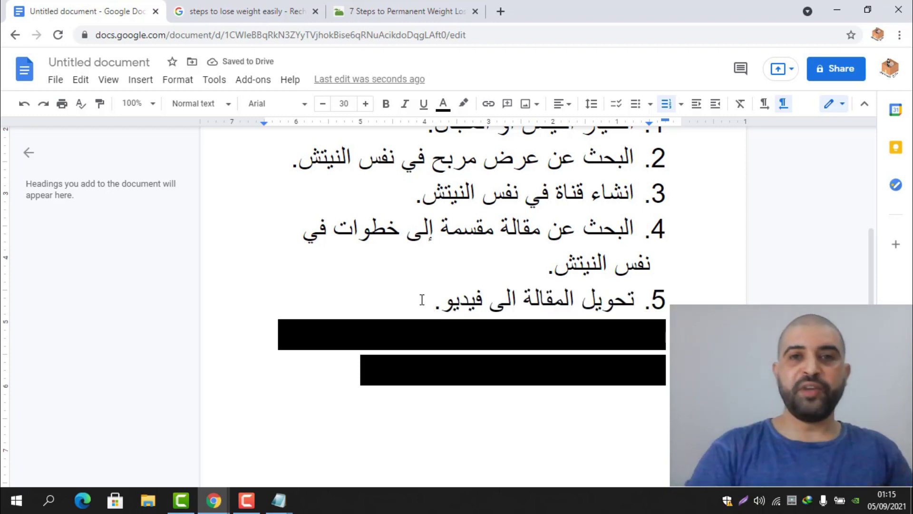
Review the list of step headings collected in the Notepad note
left_click(279, 500)
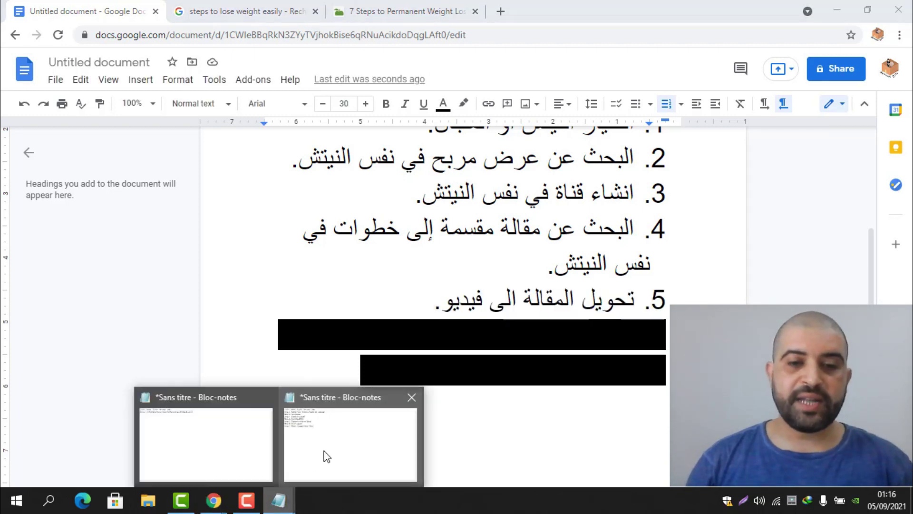
left_click(327, 455)
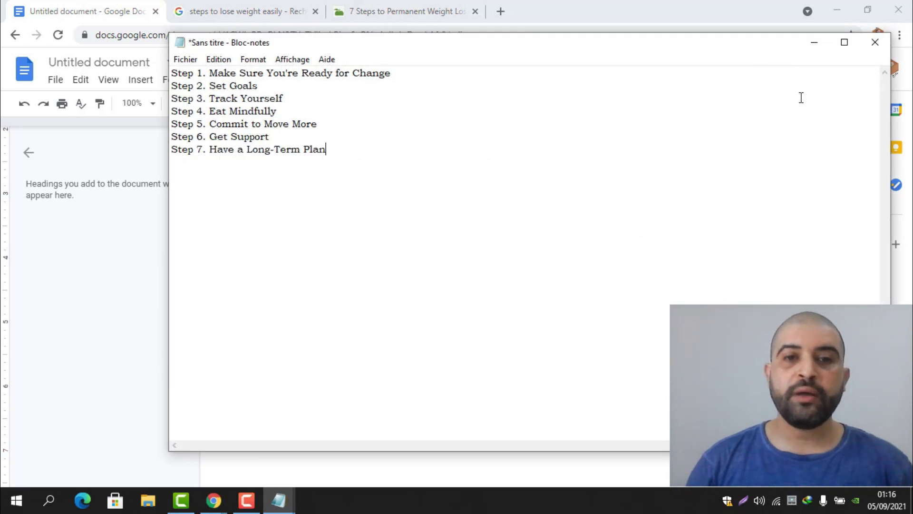
left_click(816, 44)
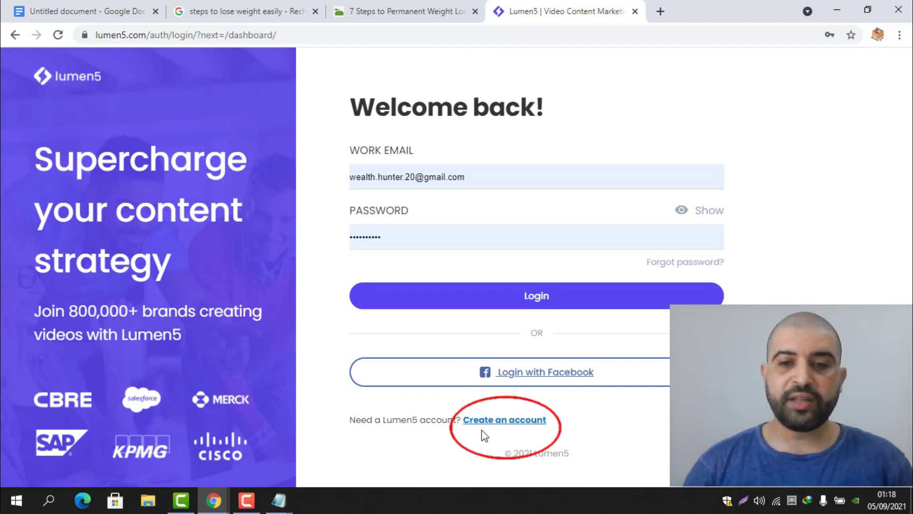
View the Lumen5 account sign-up page, close it, log in with the prefilled credentials and start a new video
left_click(529, 421)
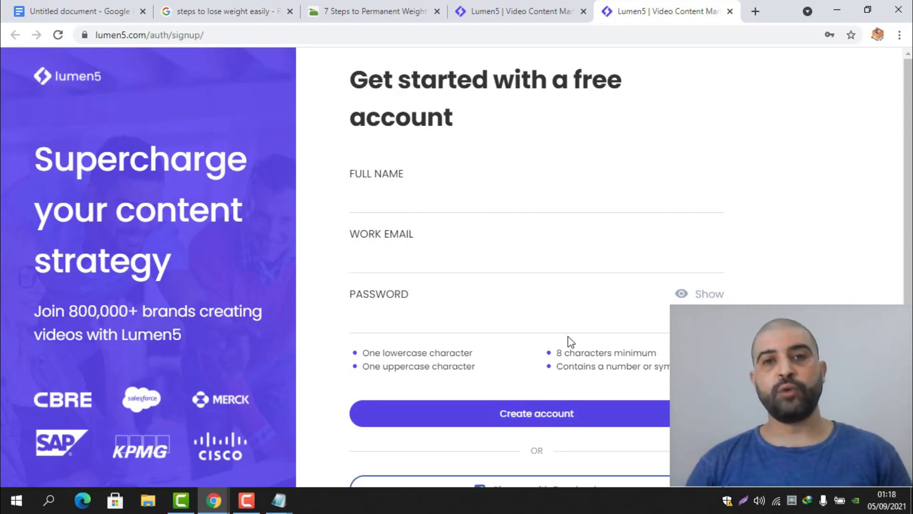
key("ctrl+w")
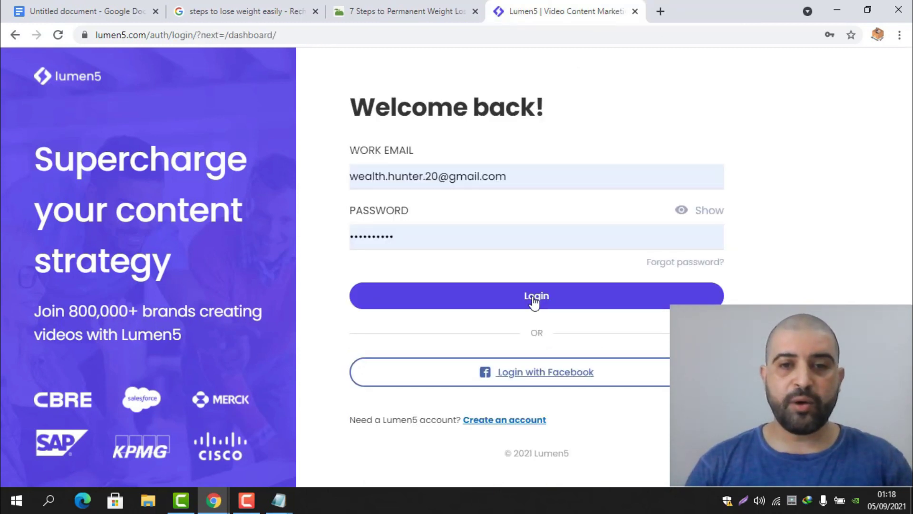
left_click(533, 297)
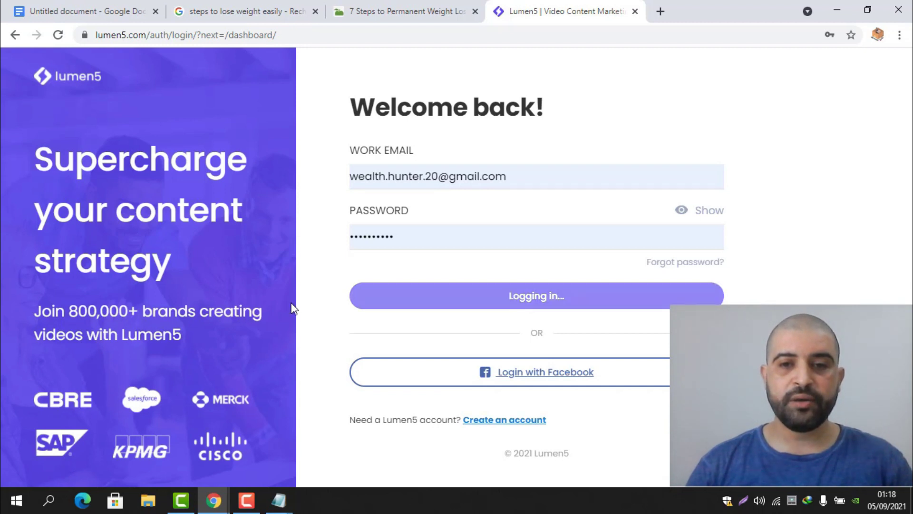
left_click(273, 271)
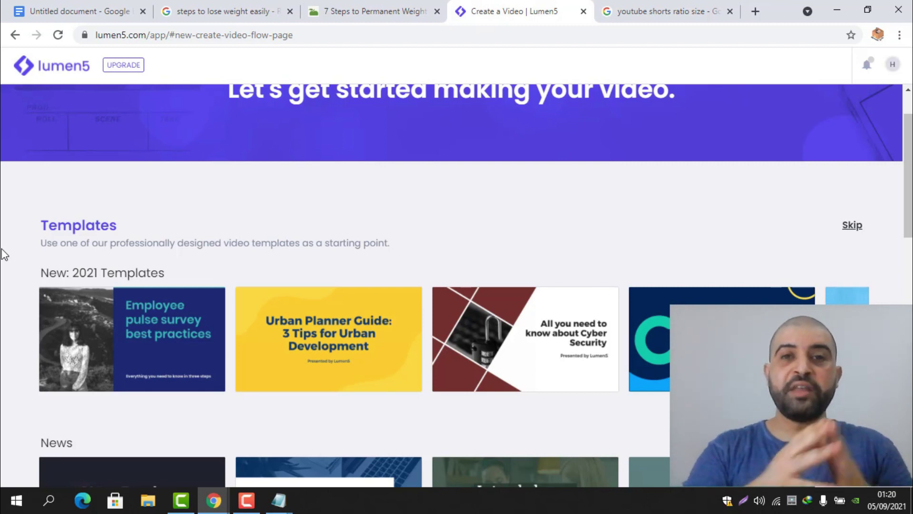
Browse the Lumen5 video templates and choose the "Food at your Front Door" template from the Ads group
scroll(253, 298, "down", 7)
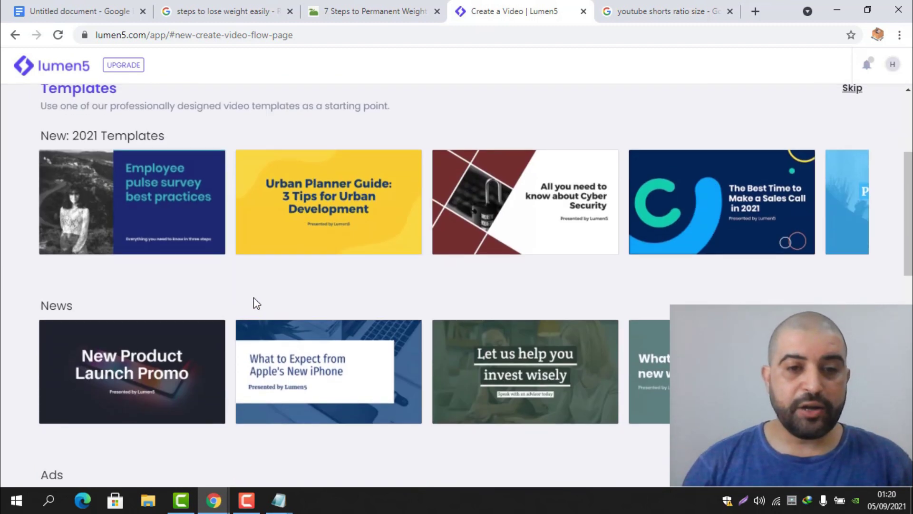
scroll(321, 272, "down", 4)
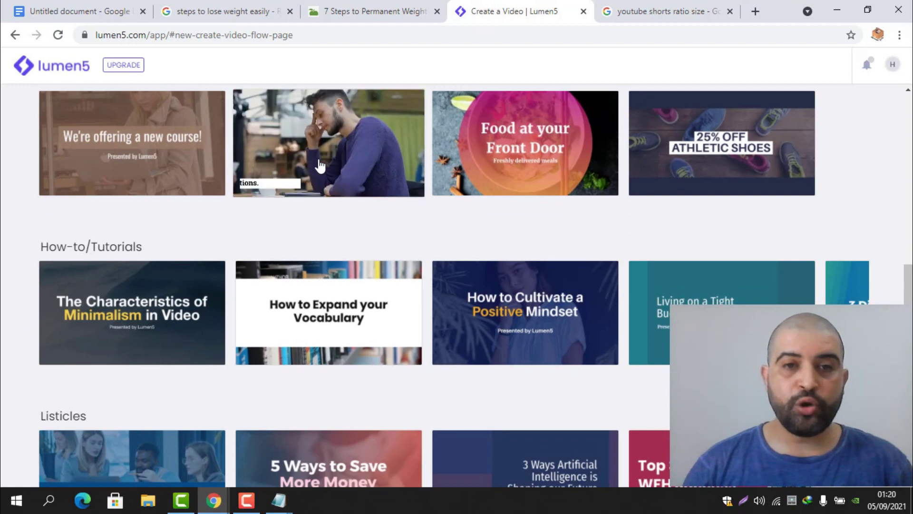
scroll(277, 256, "up", 1)
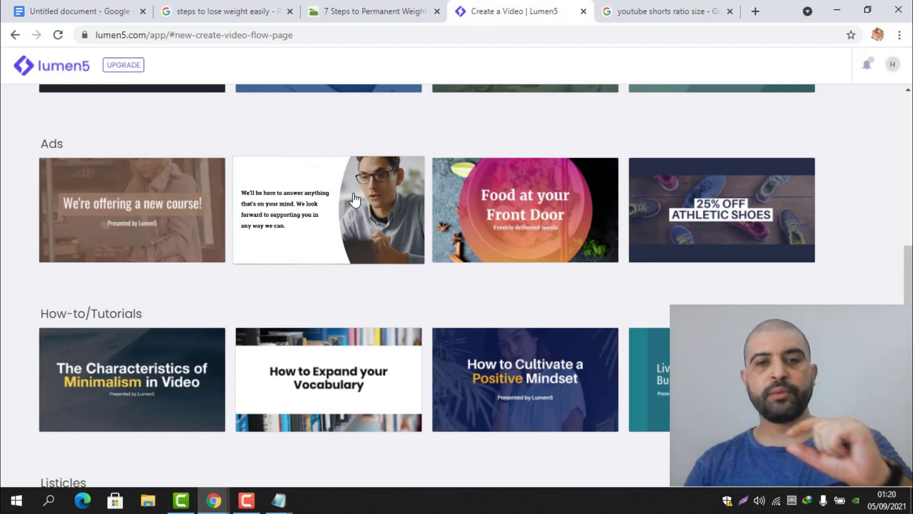
scroll(489, 214, "up", 2)
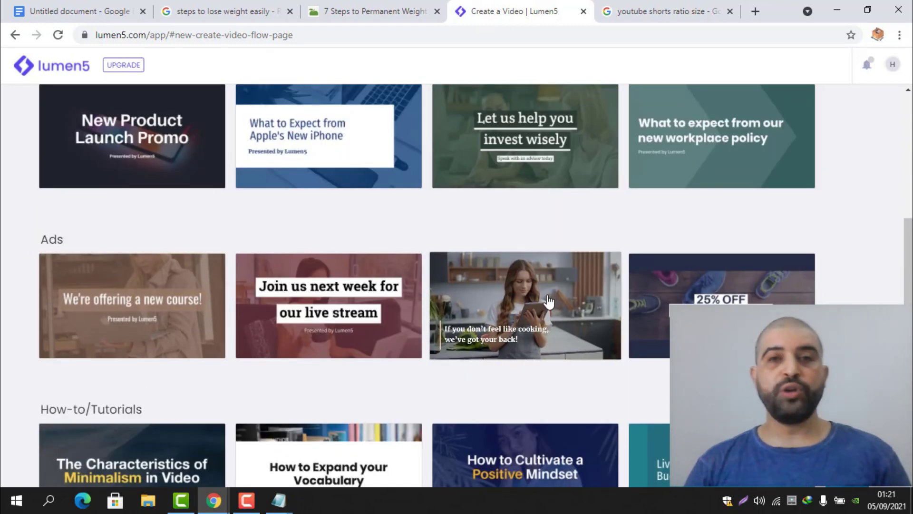
left_click(491, 298)
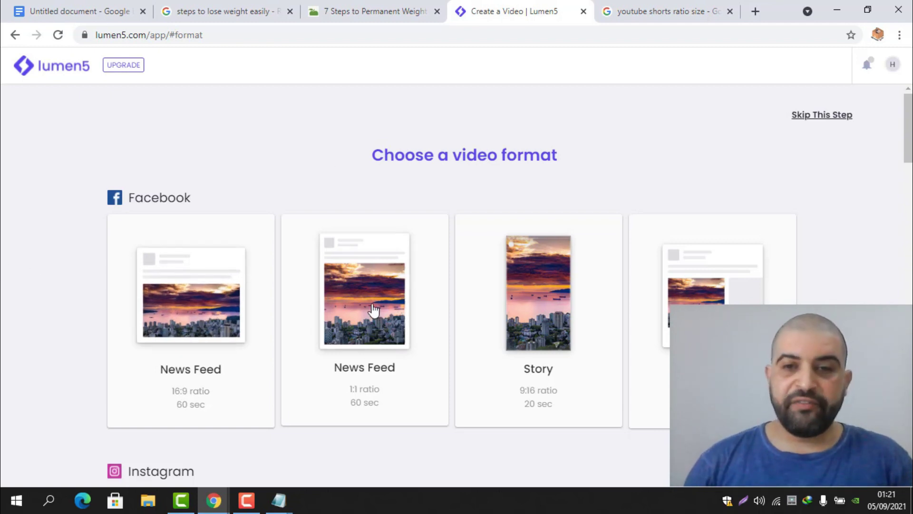
Choose the Facebook Story video format with the 9:16 ratio and 20 sec length
scroll(559, 293, "down", 1)
scroll(559, 292, "down", 5)
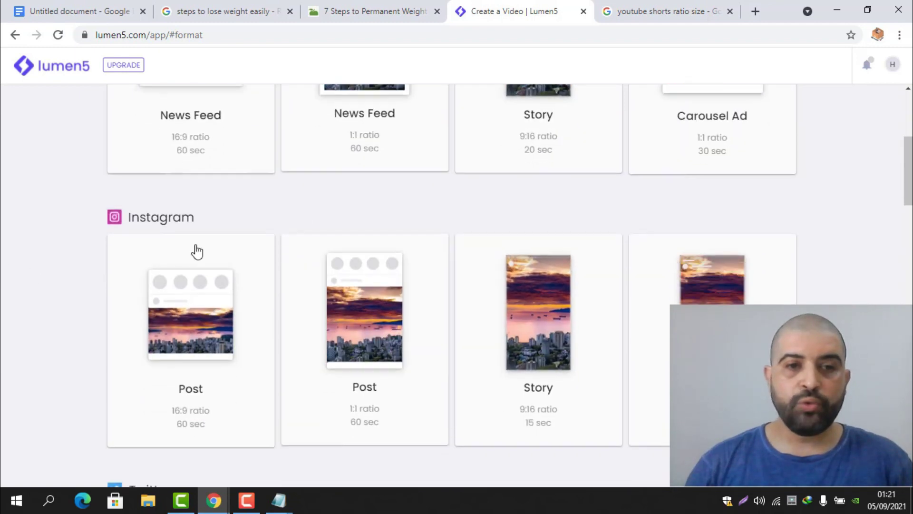
scroll(601, 333, "up", 3)
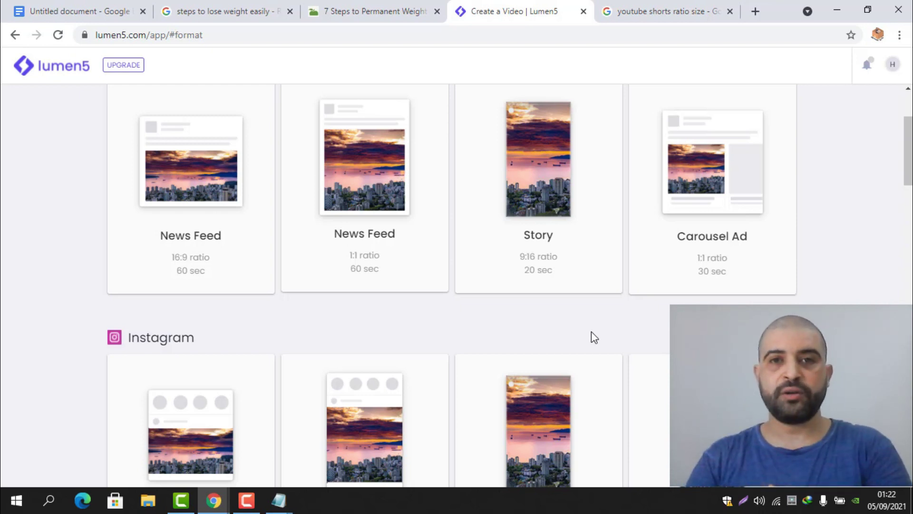
left_click(538, 235)
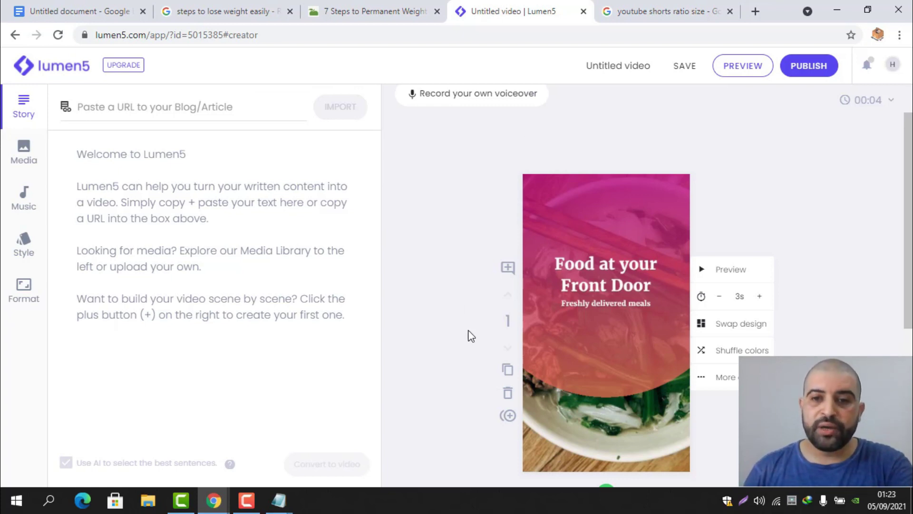
Look over the template scene, the stock photo and video library and the uploaded media
scroll(469, 333, "down", 4)
scroll(787, 349, "up", 4)
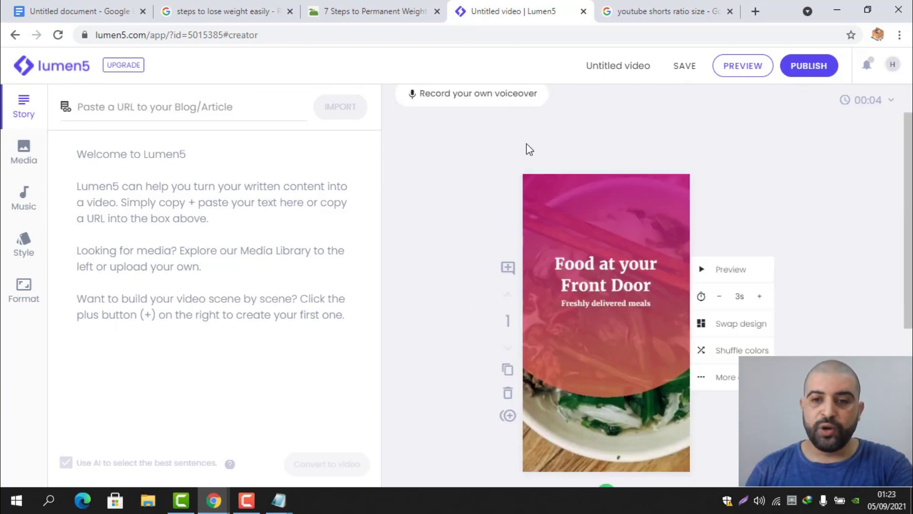
left_click(24, 152)
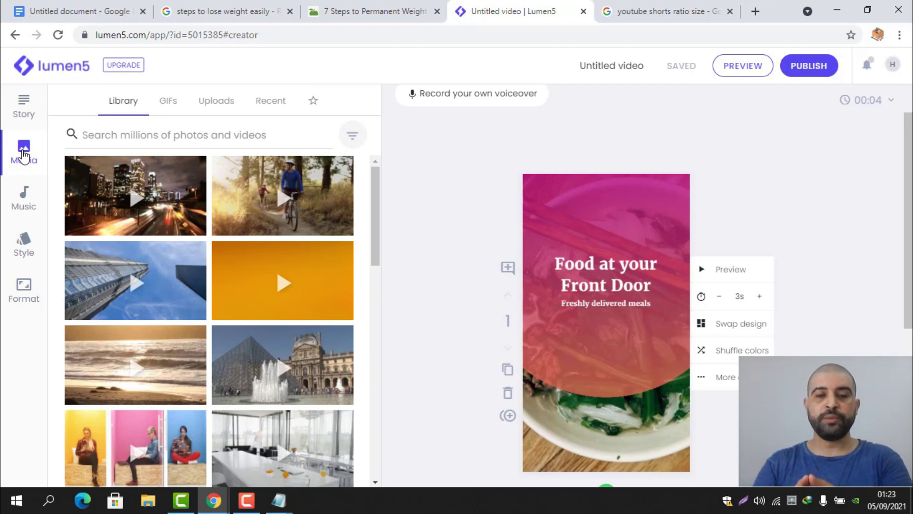
scroll(234, 257, "down", 8)
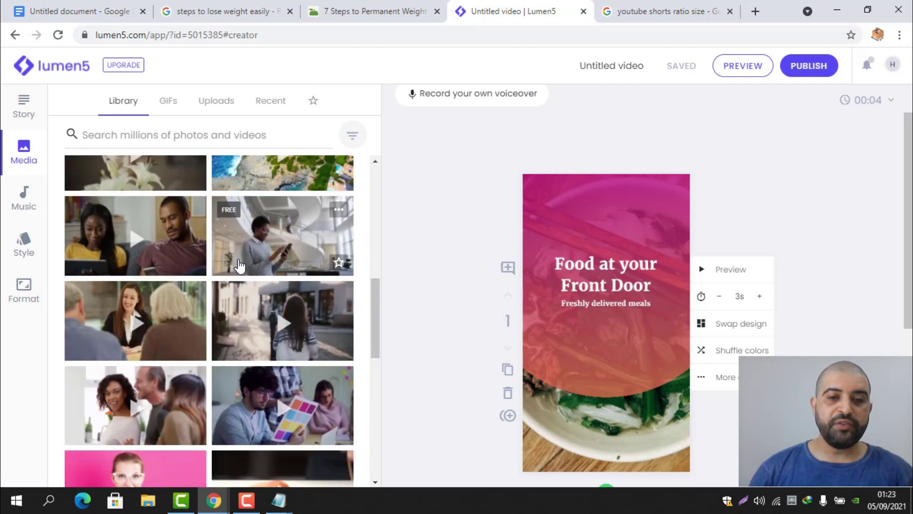
scroll(240, 266, "down", 3)
scroll(240, 266, "up", 8)
left_click(216, 100)
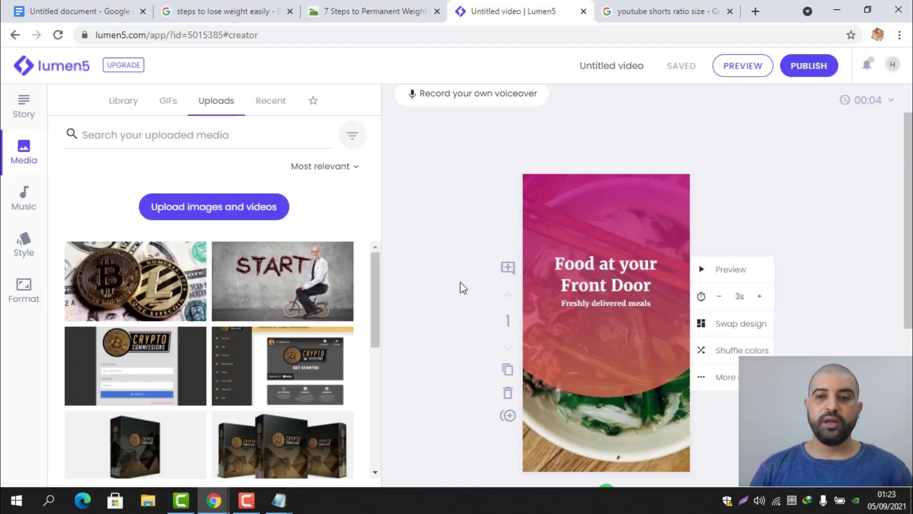
Copy the "Step 1. Make Sure You're Ready for Change" line from the Notepad note into the video's story text
left_click(24, 104)
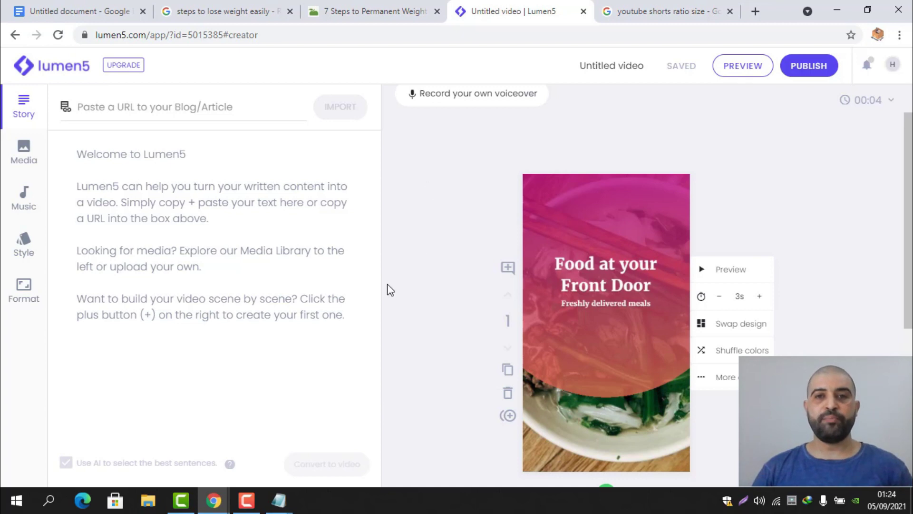
mouse_move(278, 499)
left_click(333, 418)
left_click_drag(391, 72, 170, 74)
right_click(182, 71)
left_click(261, 115)
left_click(110, 152)
right_click(109, 153)
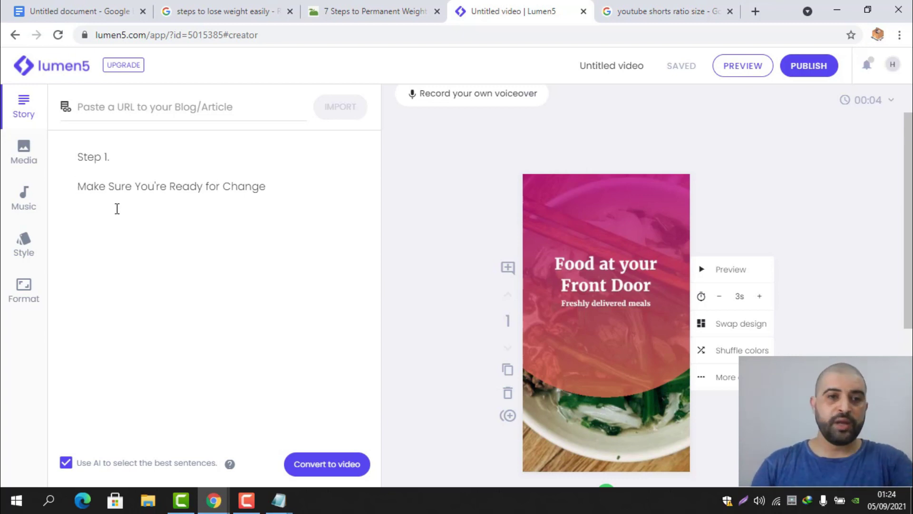
Join the pasted story text into one line reading "Step 1 : Make Sure You're Ready for Change"
key("BackSpace")
key("BackSpace")
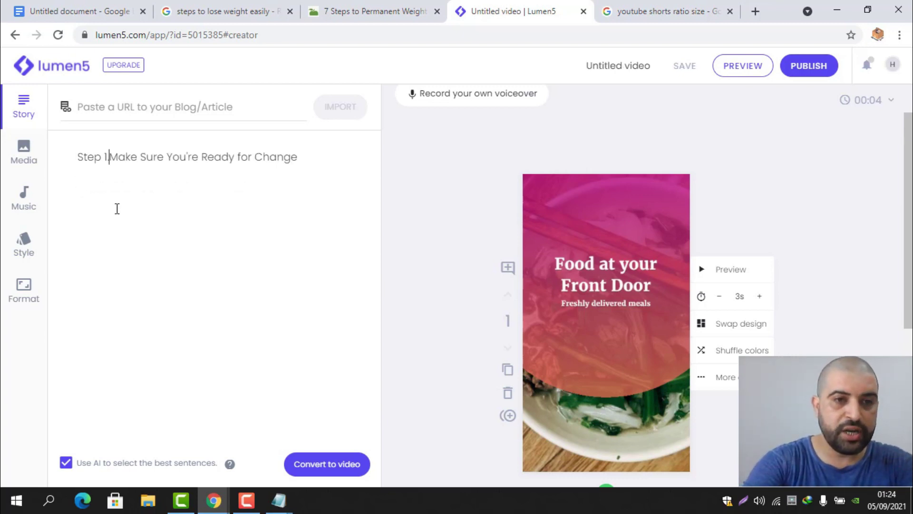
type(":")
Add the Step 1 line to the video as a new scene and delete the "Food at your Front Door" scene
scroll(572, 310, "down", 5)
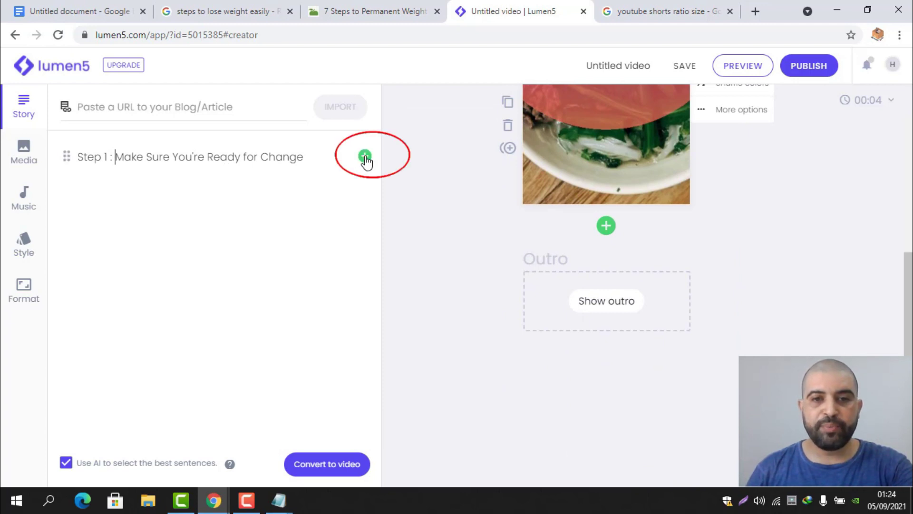
left_click(365, 157)
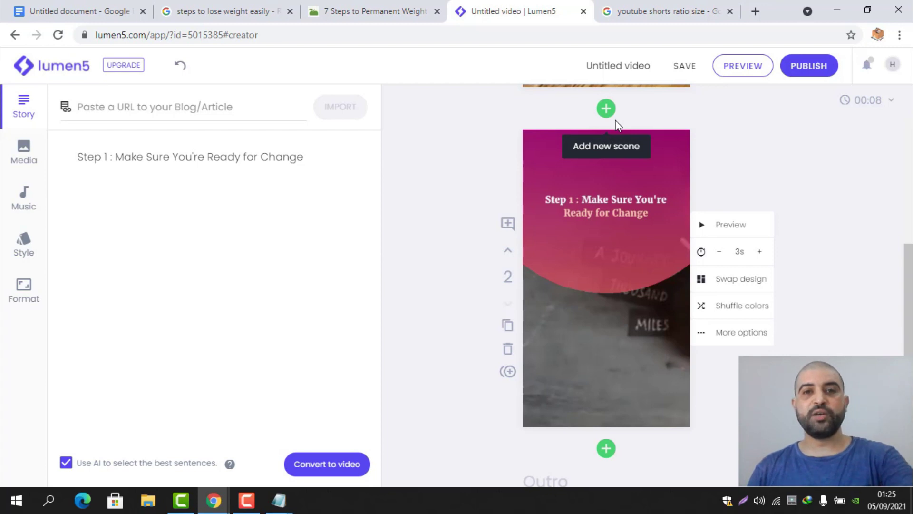
scroll(508, 276, "up", 5)
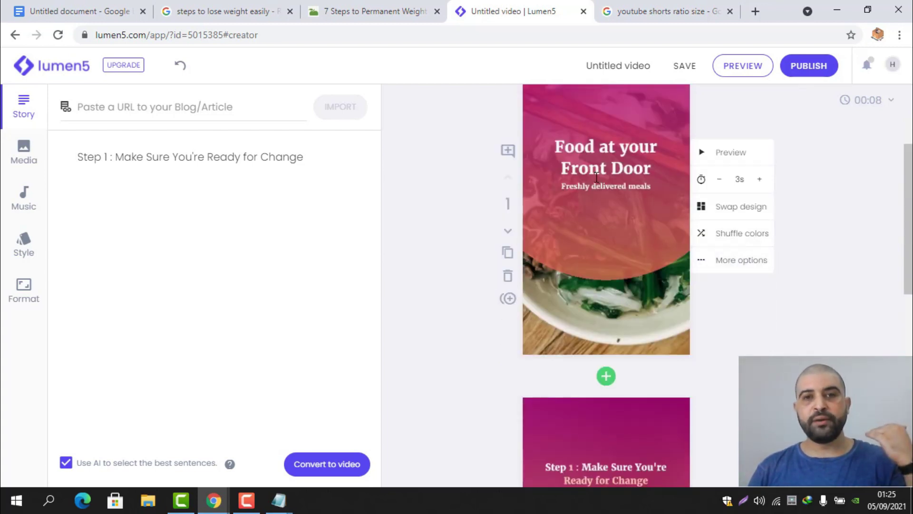
left_click(509, 280)
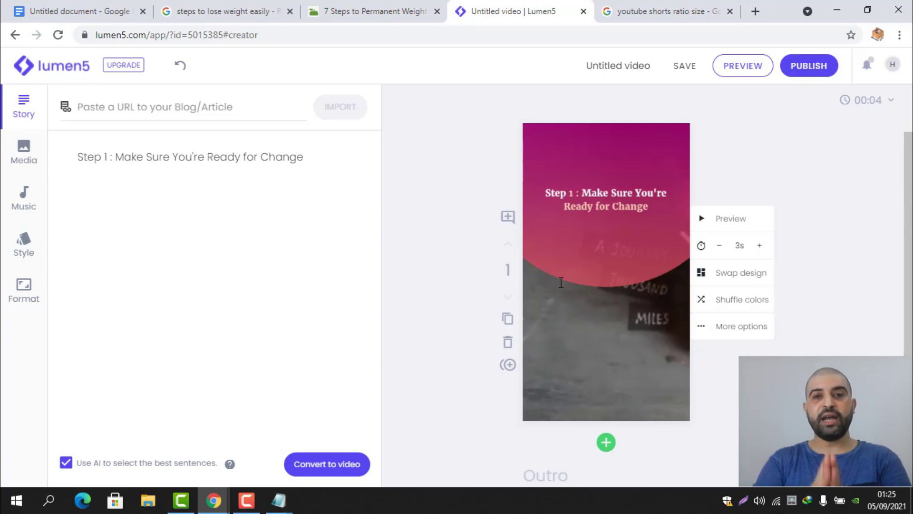
Search the media library for "motivation", set the free clip of a woman in an empty hall as the Step 1 background, and preview it
left_click(708, 222)
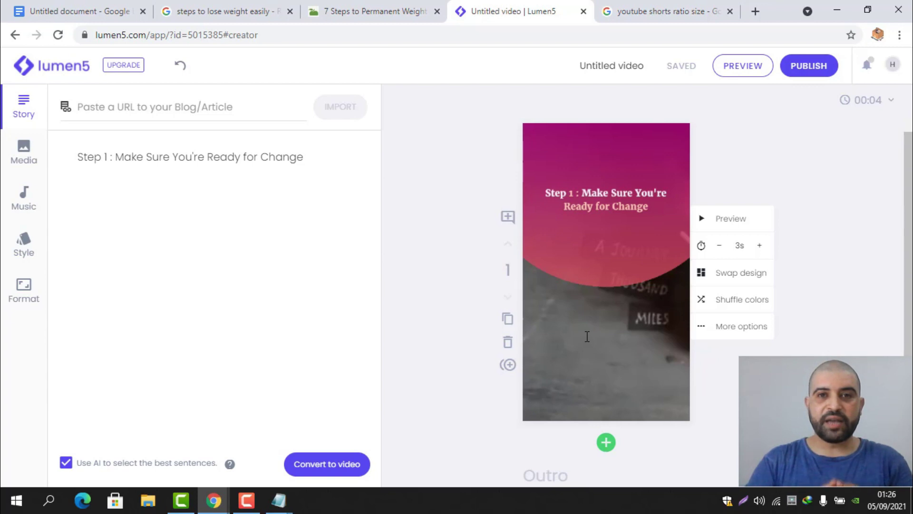
left_click(25, 157)
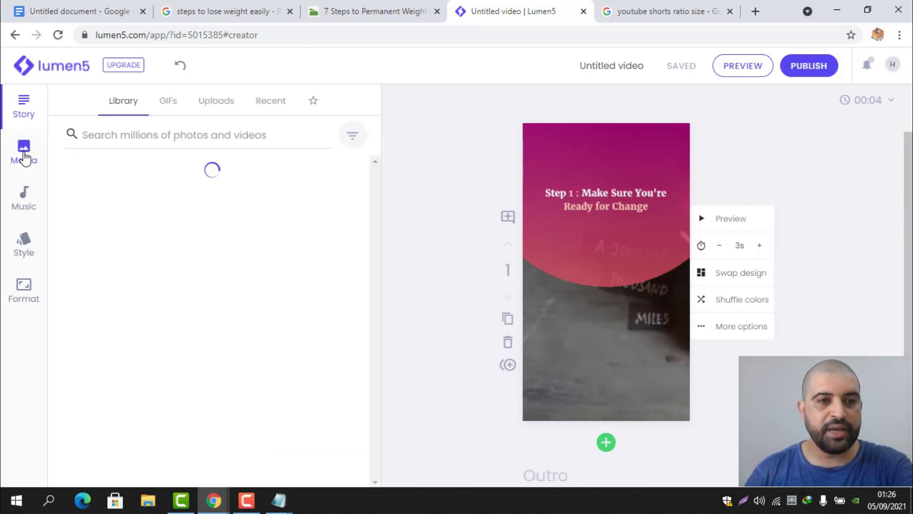
left_click(183, 131)
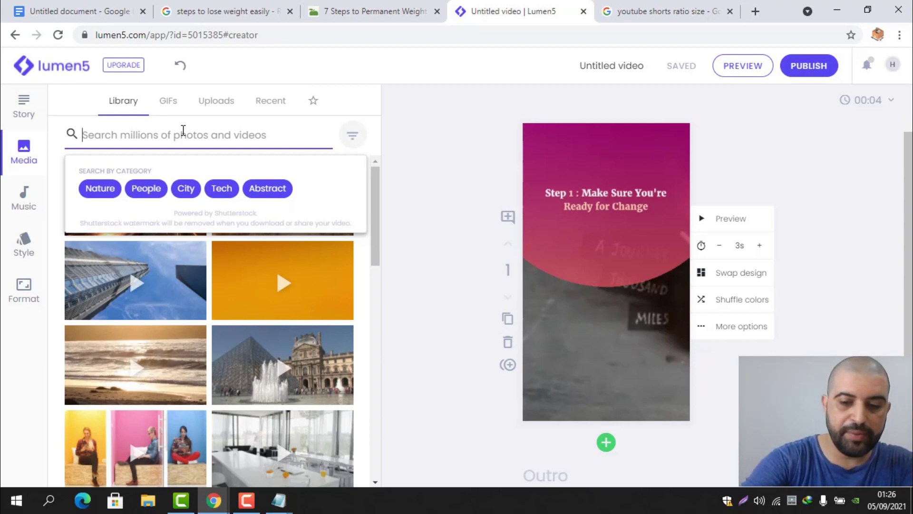
type("motivation")
key("Return")
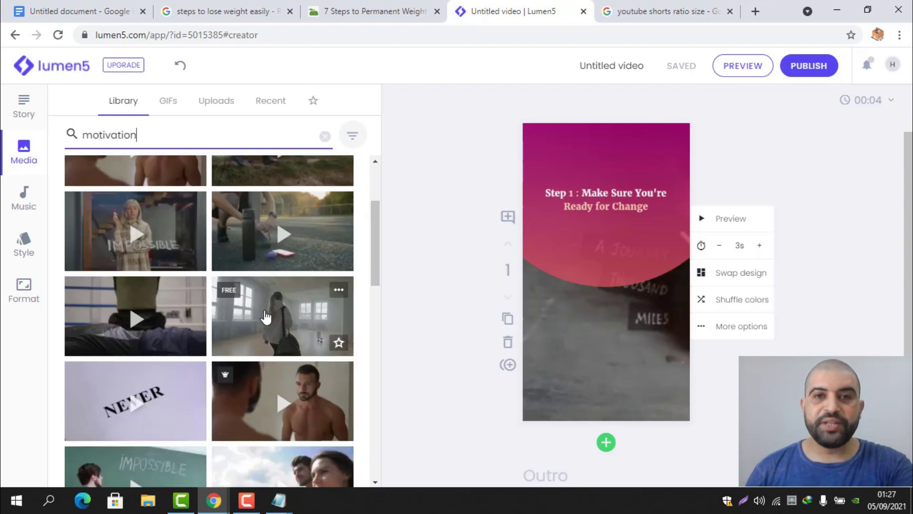
left_click(268, 317)
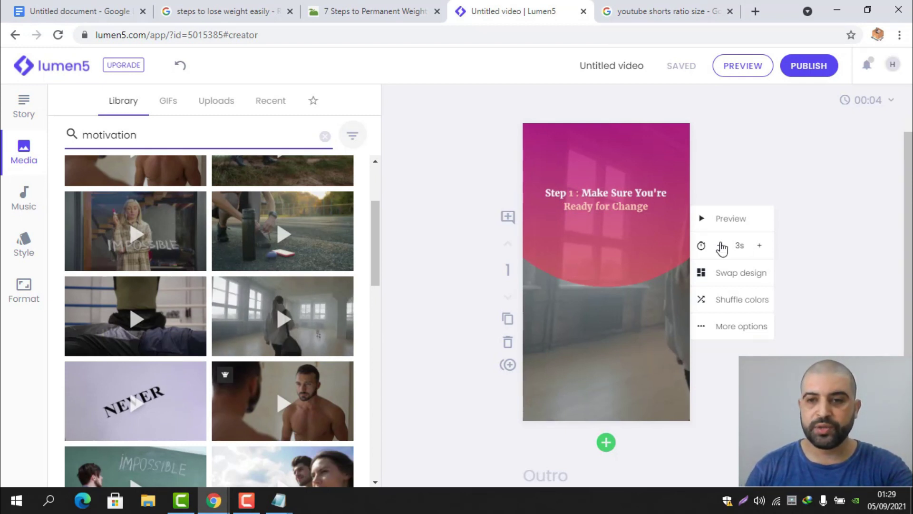
left_click(733, 219)
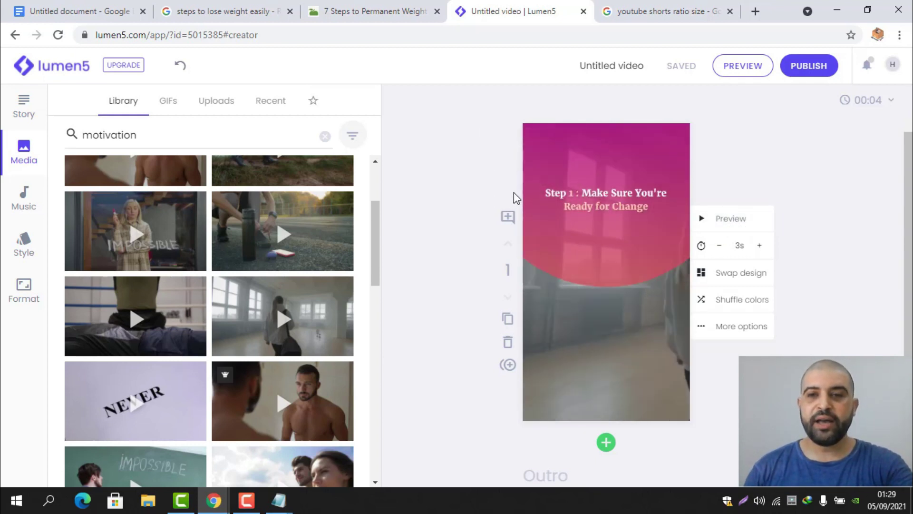
Copy the "Step 2. Set Goals" line from the Notepad note into the story text below the Step 1 line
left_click(24, 106)
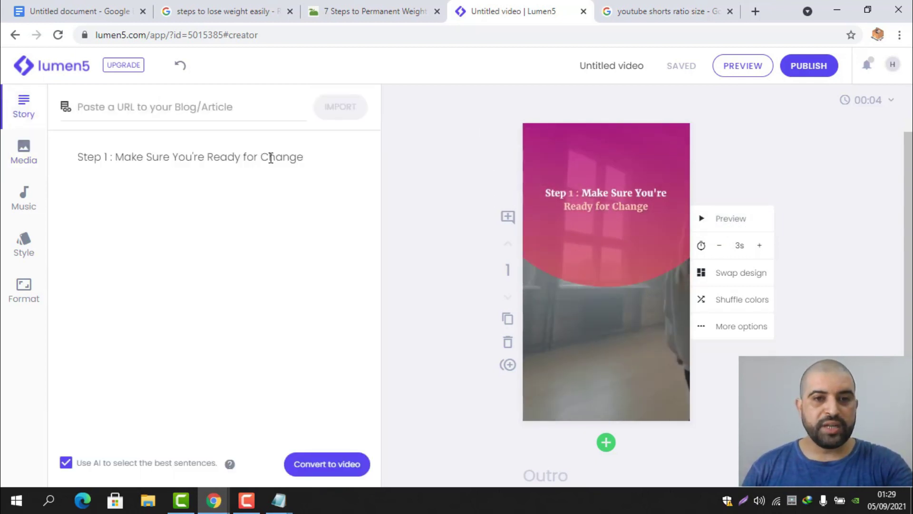
left_click(313, 173)
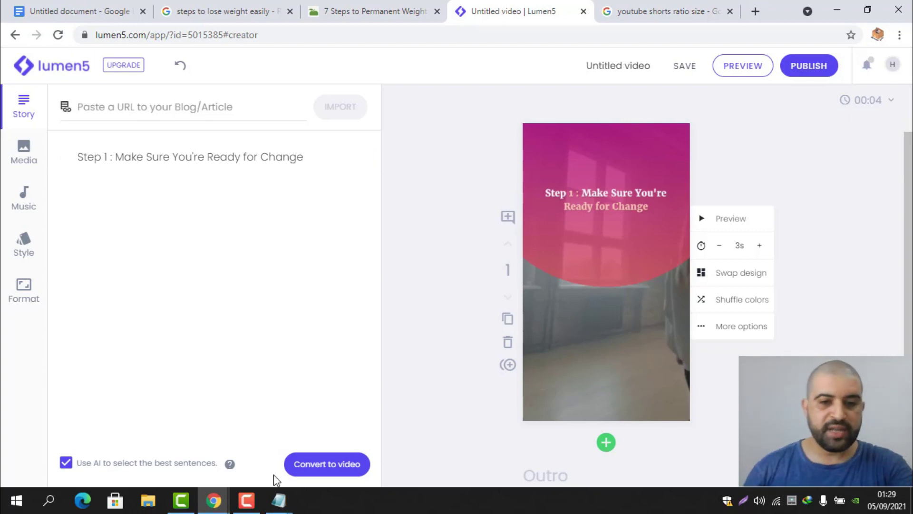
mouse_move(279, 501)
left_click(323, 432)
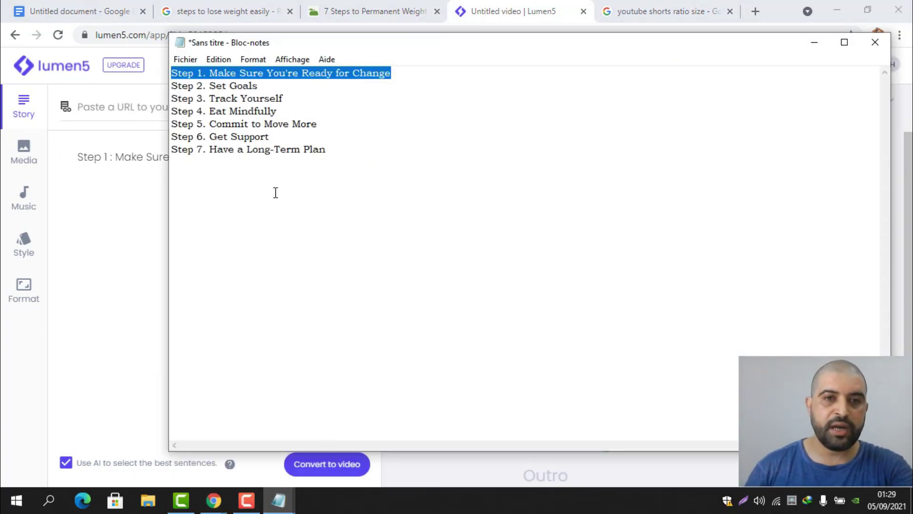
left_click_drag(269, 87, 171, 86)
key("ctrl+c")
key("alt+Tab")
key("ctrl+v")
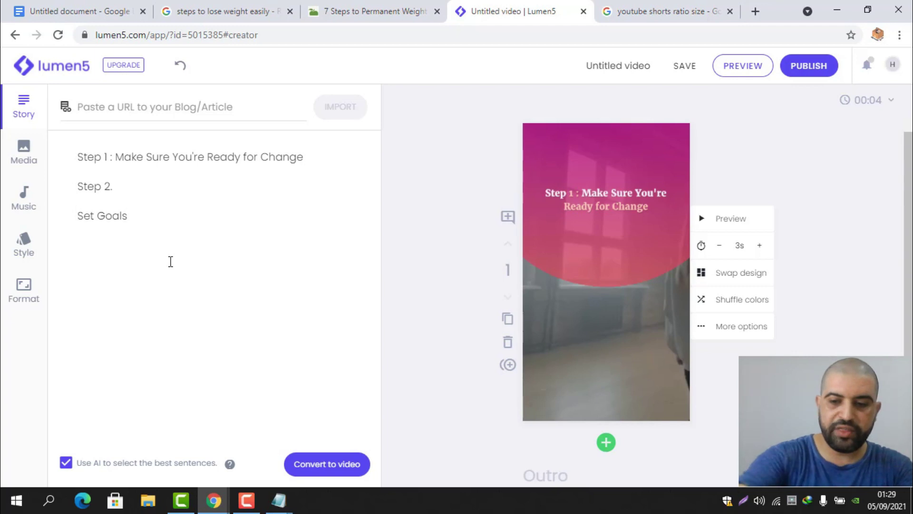
Join the pasted text into the line "Step 2 : Set Goals" and add it to the video as a new scene
key("BackSpace")
key("BackSpace")
type(": Set Goals")
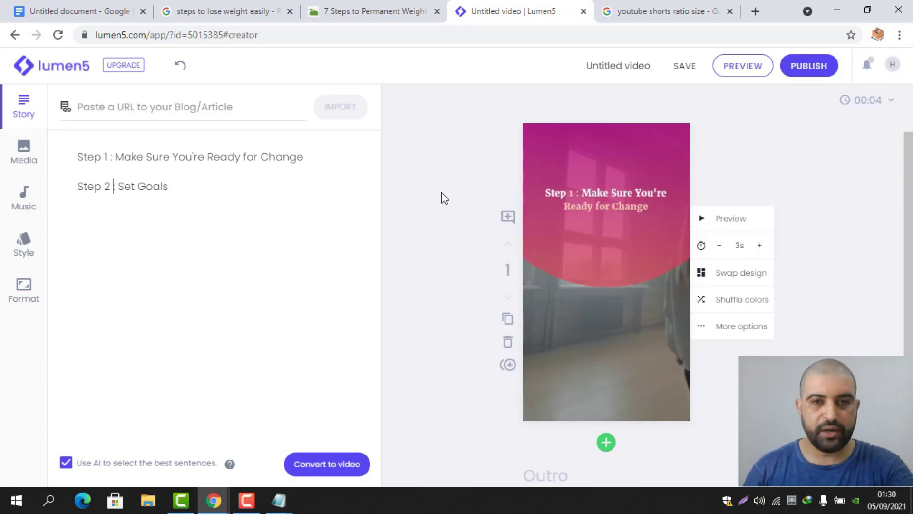
scroll(441, 195, "down", 5)
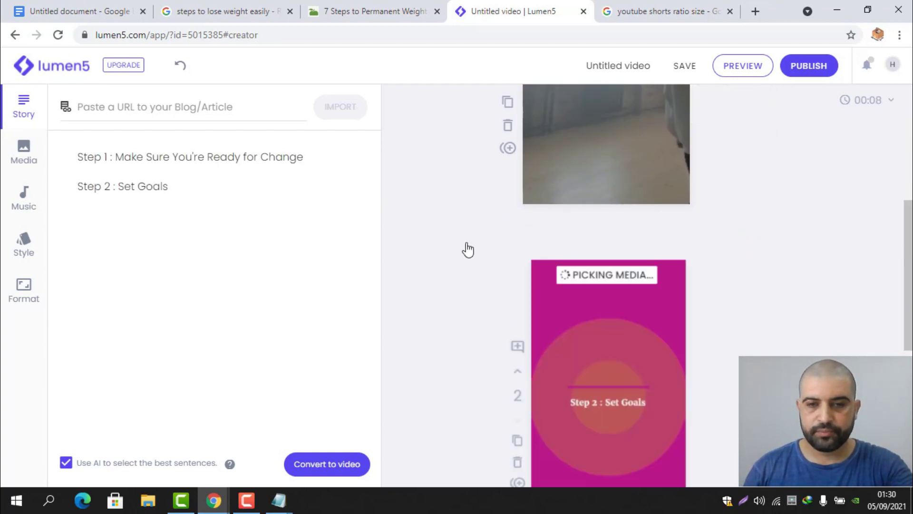
left_click(736, 225)
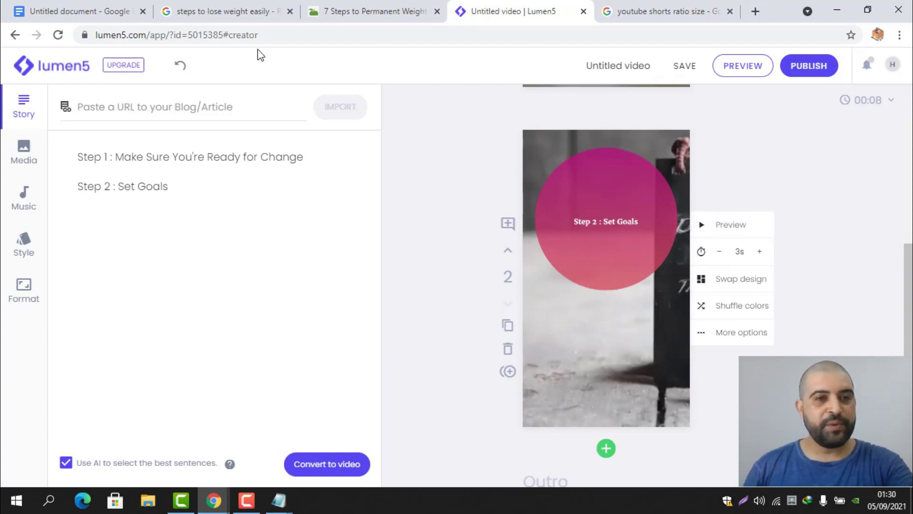
Replace the Step 2 scene's background with the free "motivation" clip of a boxer training by a window and preview the scene
left_click(24, 157)
scroll(265, 255, "down", 3)
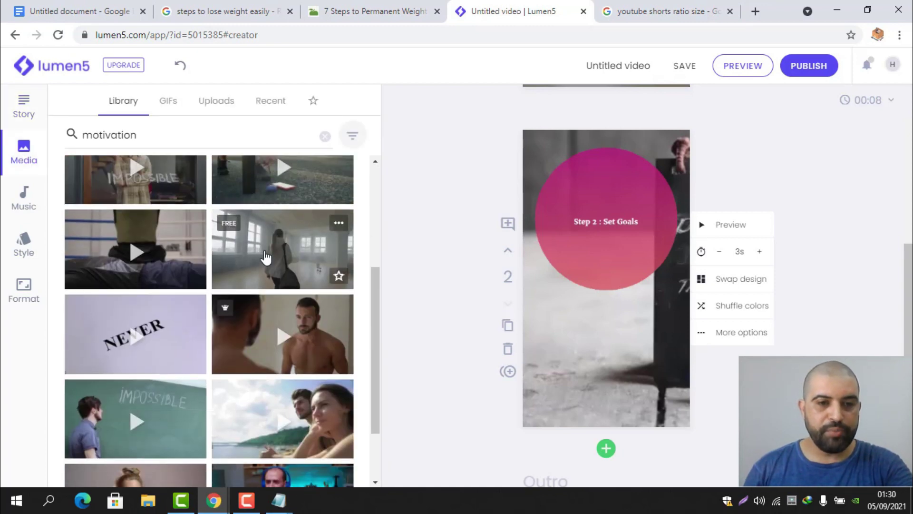
scroll(140, 196, "down", 4)
left_click(283, 273)
scroll(143, 286, "down", 5)
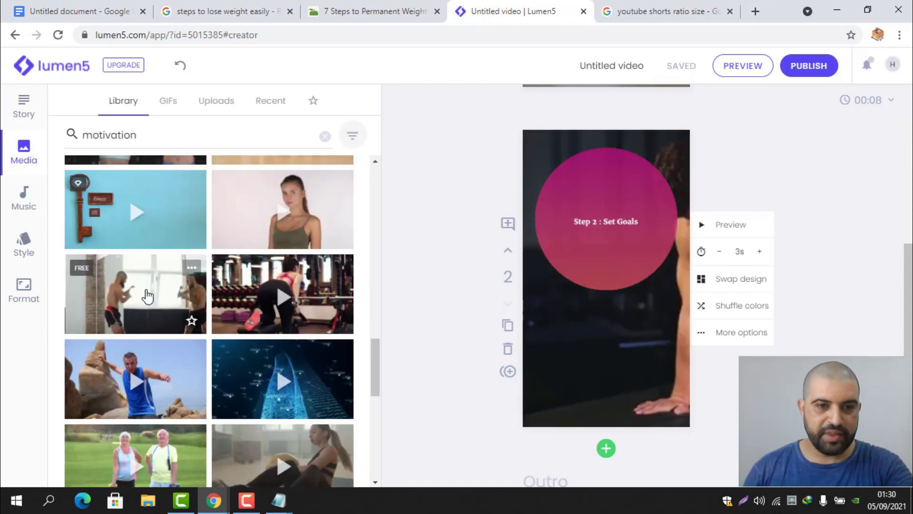
left_click(147, 296)
left_click(741, 226)
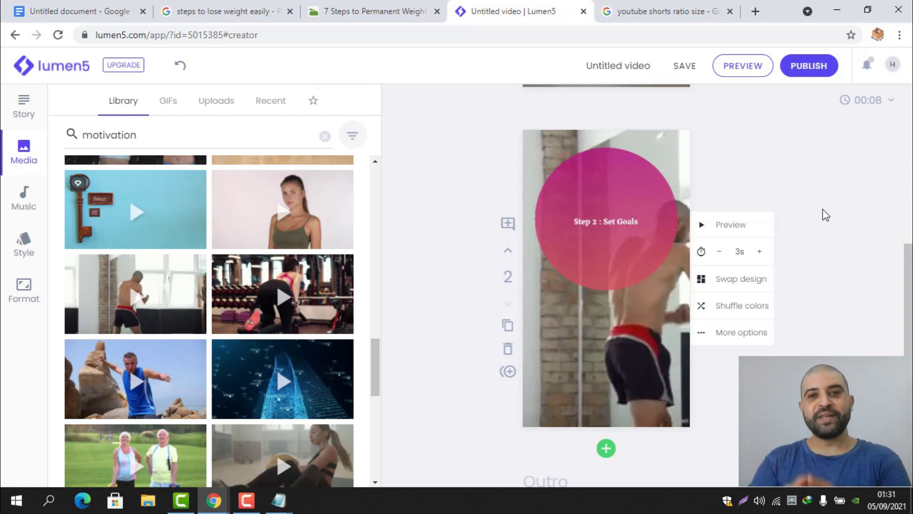
Set the text size to Medium in the Step 2 scene and to Large in the Step 1 scene
left_click(594, 224)
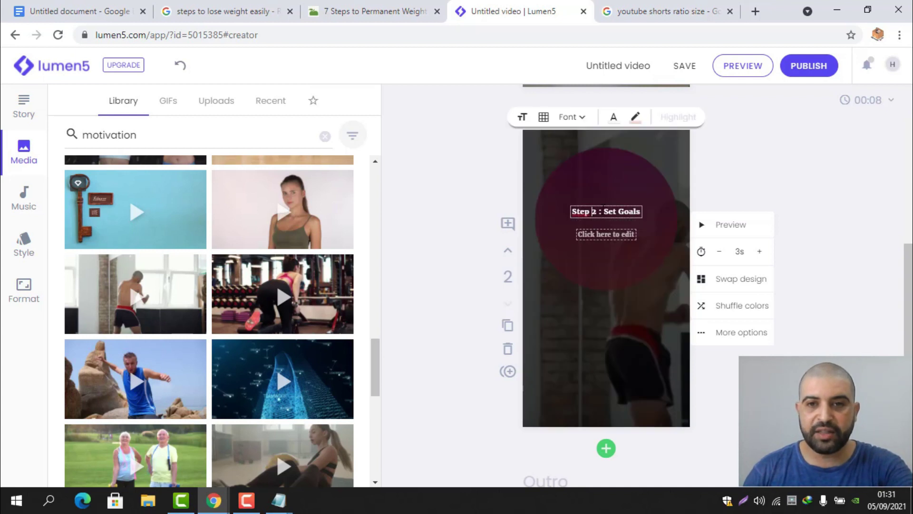
left_click(524, 117)
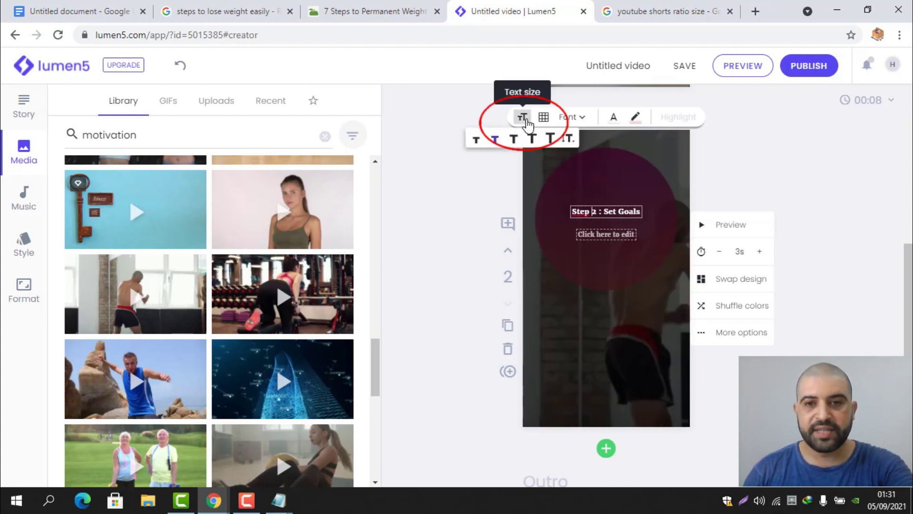
left_click(519, 141)
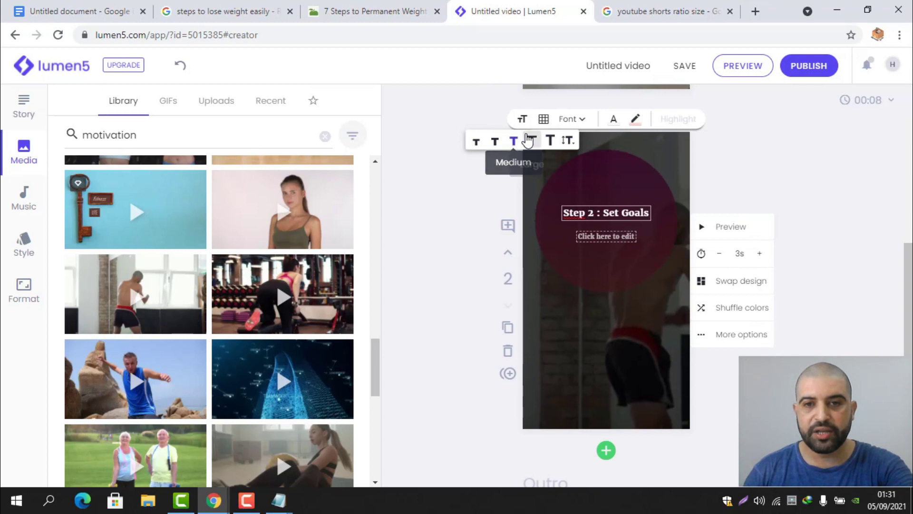
scroll(893, 249, "up", 7)
left_click(596, 224)
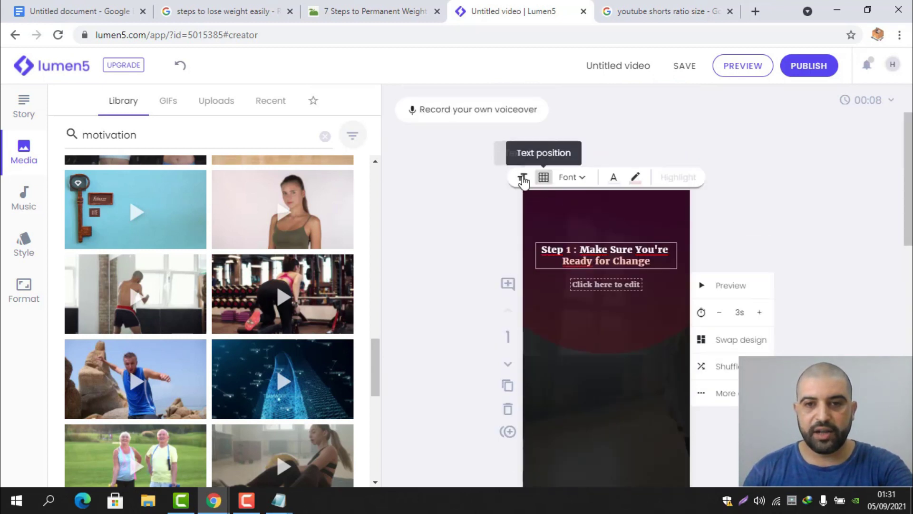
left_click(522, 177)
left_click(532, 199)
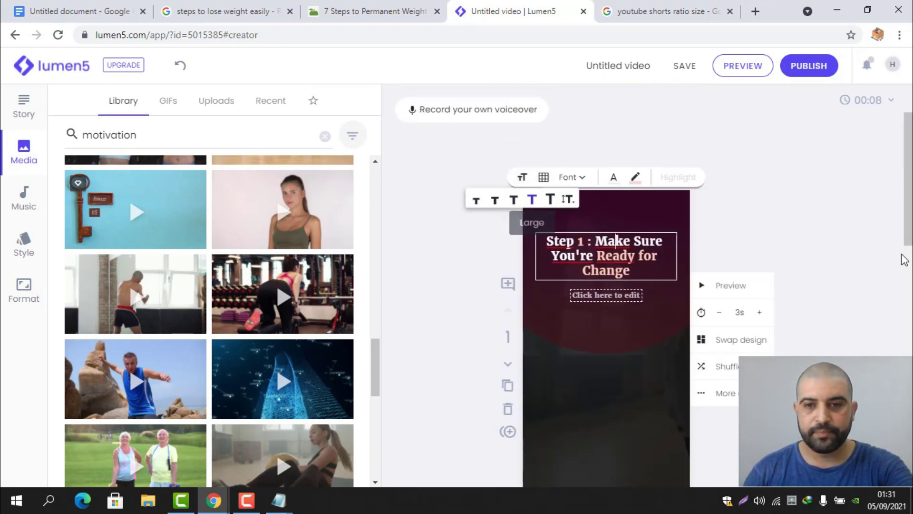
Copy the Step 3 line from the Notepad note into the story text and format it as "Step 3 : Track Yourself"
left_click(19, 105)
left_click(221, 198)
key("Return")
key("alt+Tab")
right_click(184, 127)
left_click(236, 135)
left_click(134, 214)
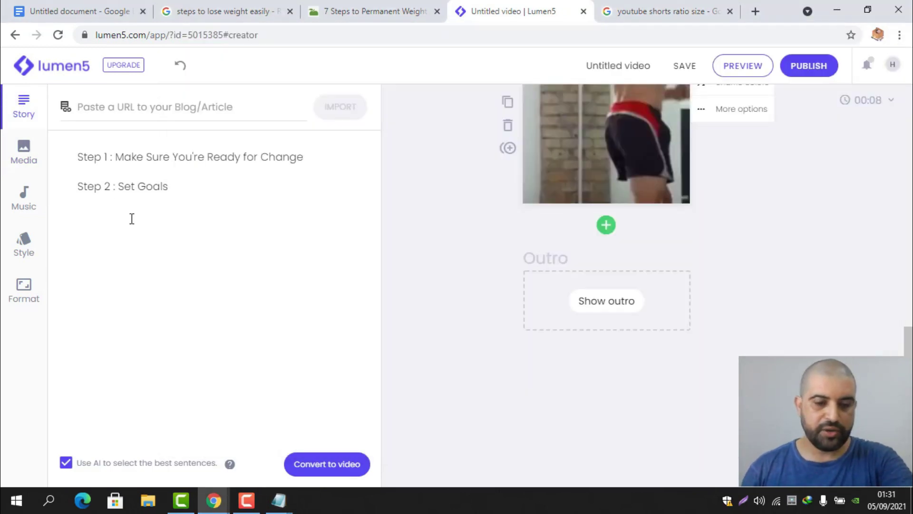
type("Step 3 : Track Yourself")
mouse_move(113, 215)
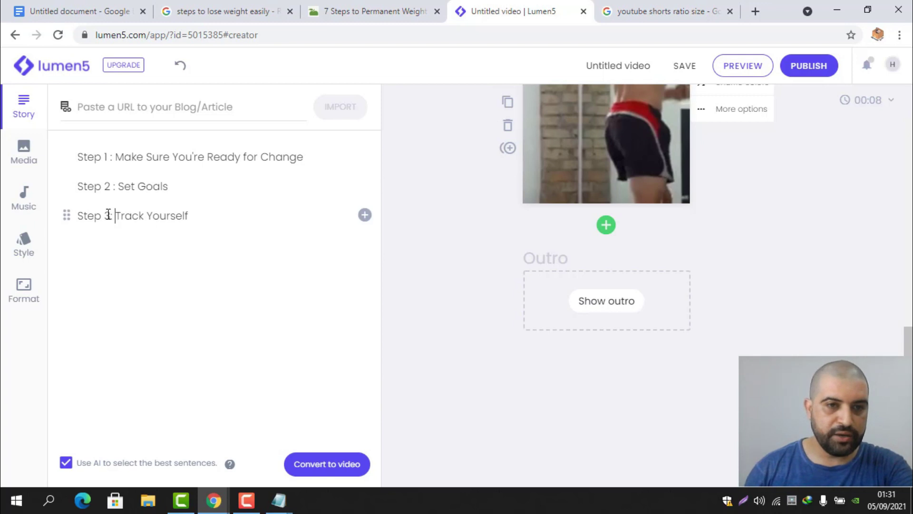
Add the Step 3 line to the video as a new scene and set its text size to Large
left_click(365, 217)
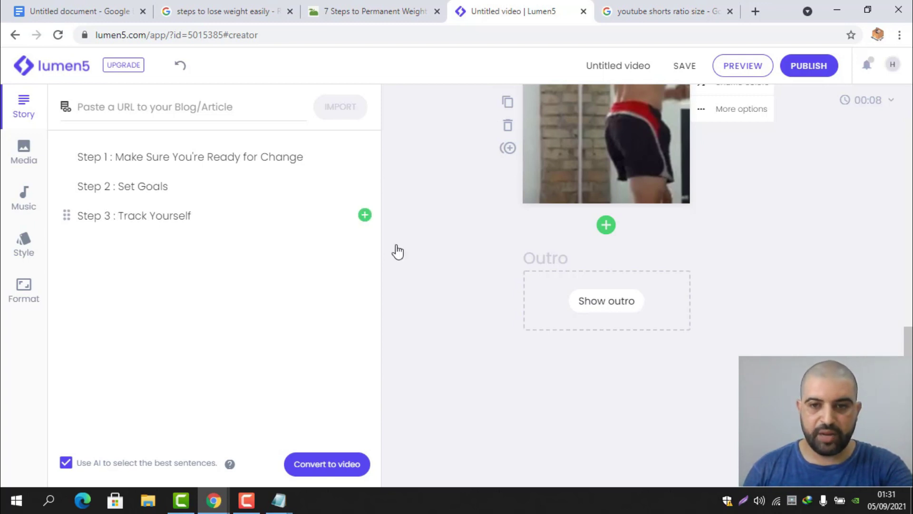
left_click(600, 195)
left_click(510, 116)
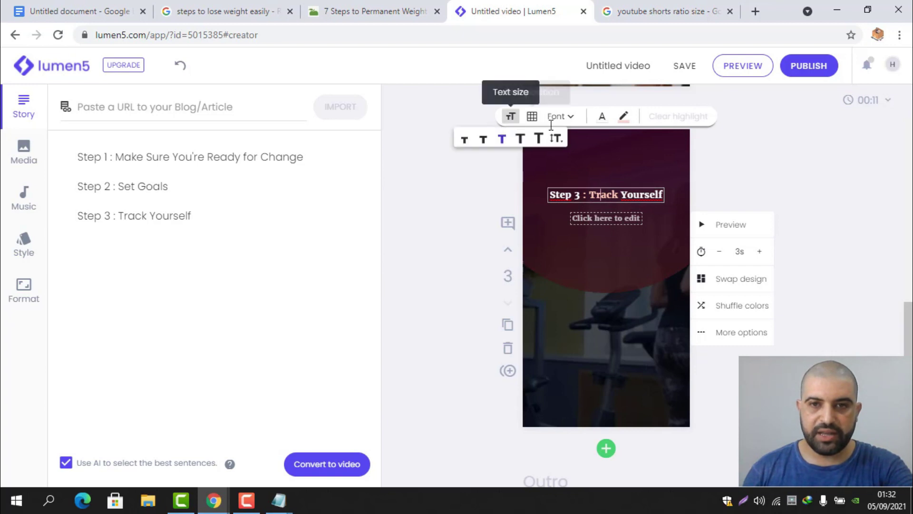
left_click(520, 138)
left_click(763, 241)
left_click(764, 242)
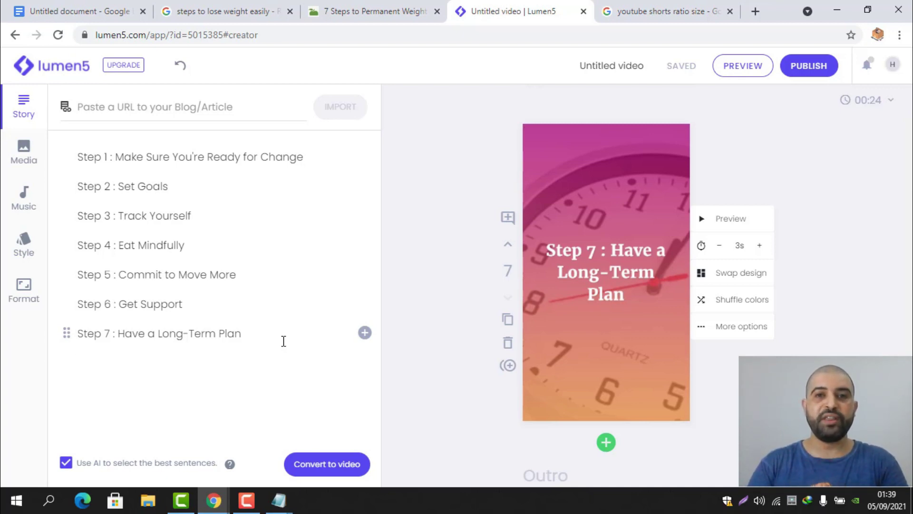
Write "Step 8 : Click the first link in the description to find out the powerful trick to lose weight fast" and add it as a scene
type("Step 8 : Click the first link in the description to find out")
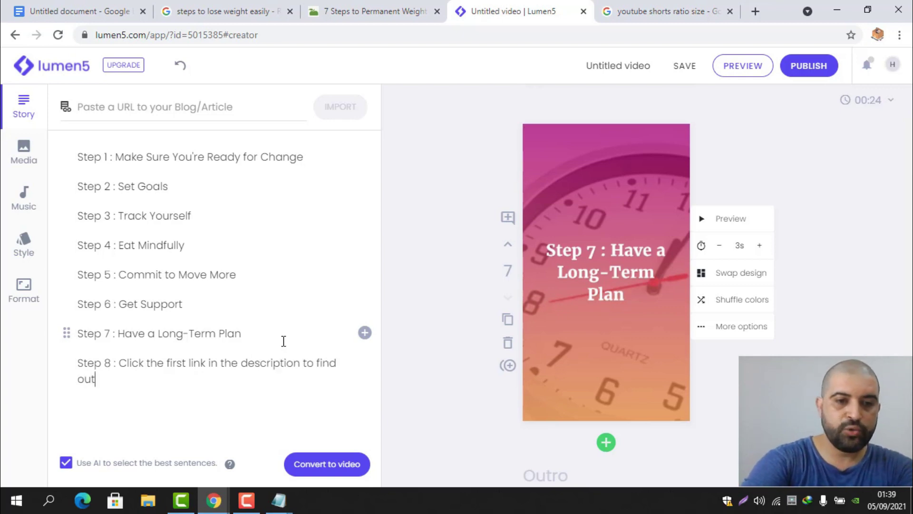
type(" the powerful trick to lose weight fast")
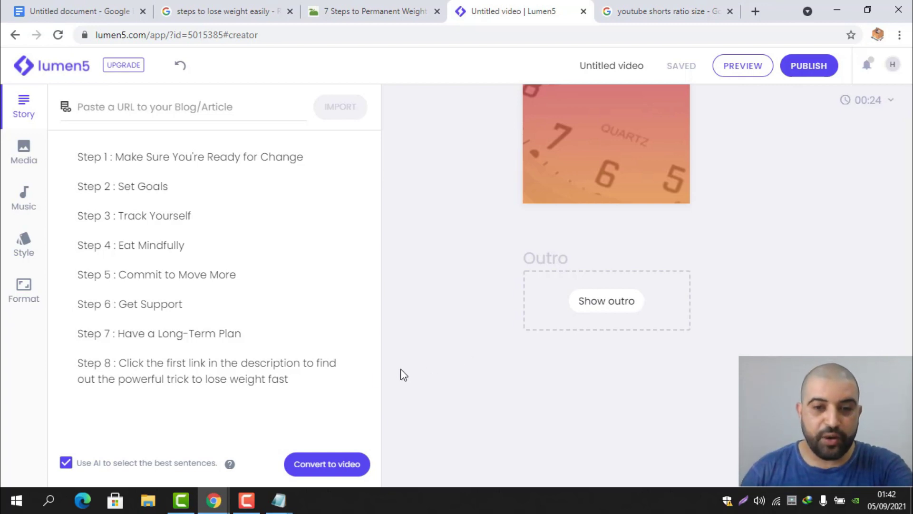
left_click(364, 369)
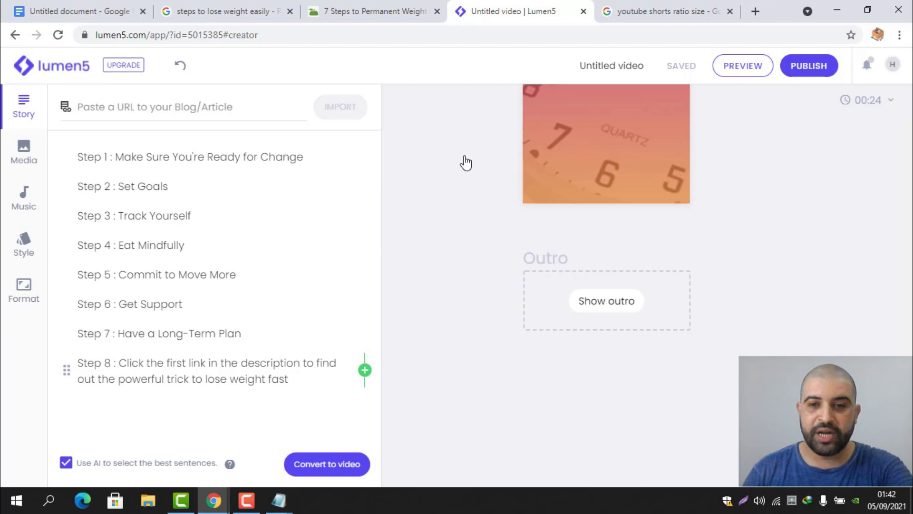
Search the media library for "weight loss" and set the clip of a woman stepping onto a scale as the Step 8 scene's background
left_click(40, 159)
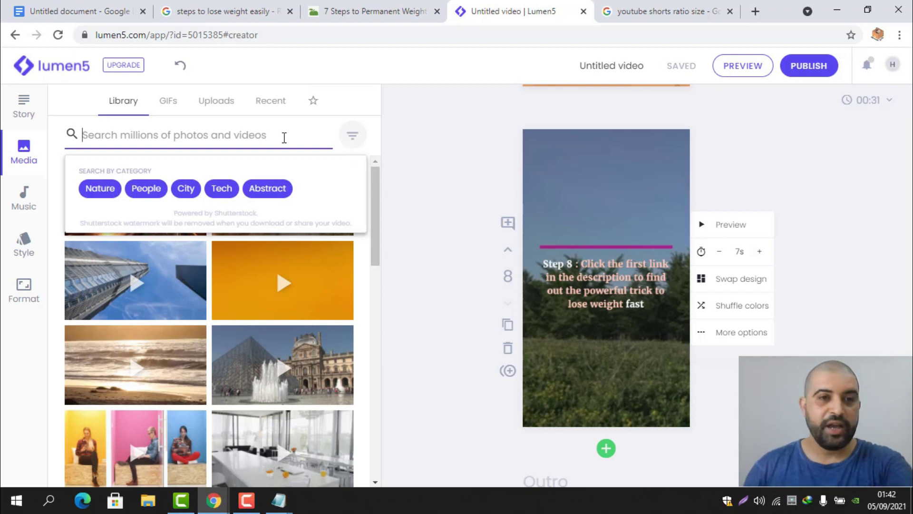
type("weight loss")
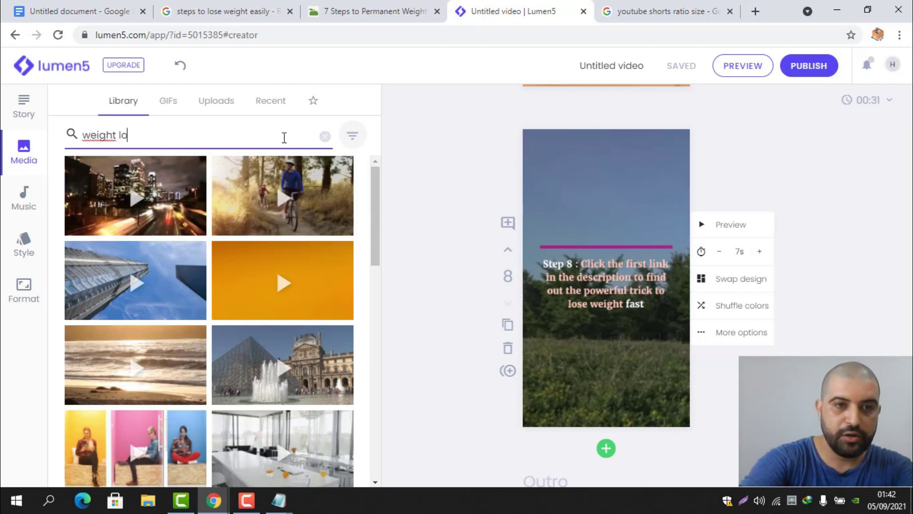
key("Return")
scroll(278, 333, "down", 10)
scroll(276, 364, "down", 1)
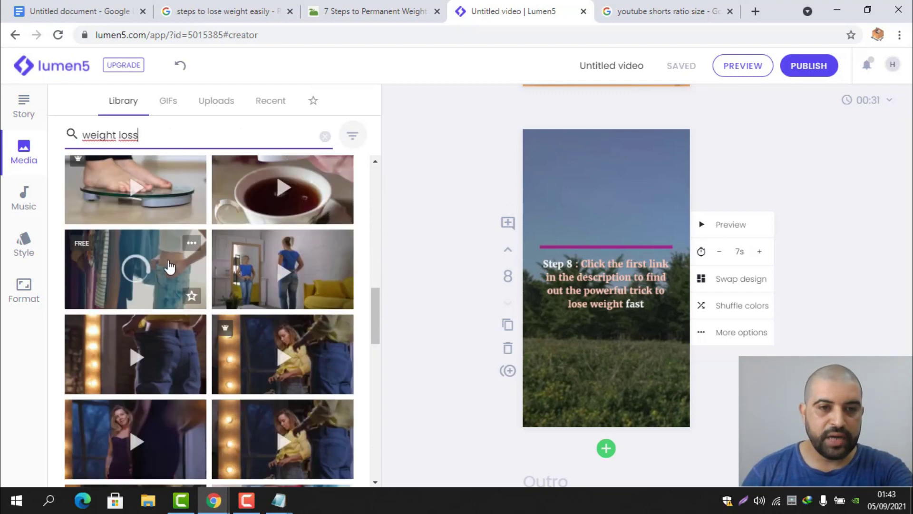
scroll(163, 259, "down", 4)
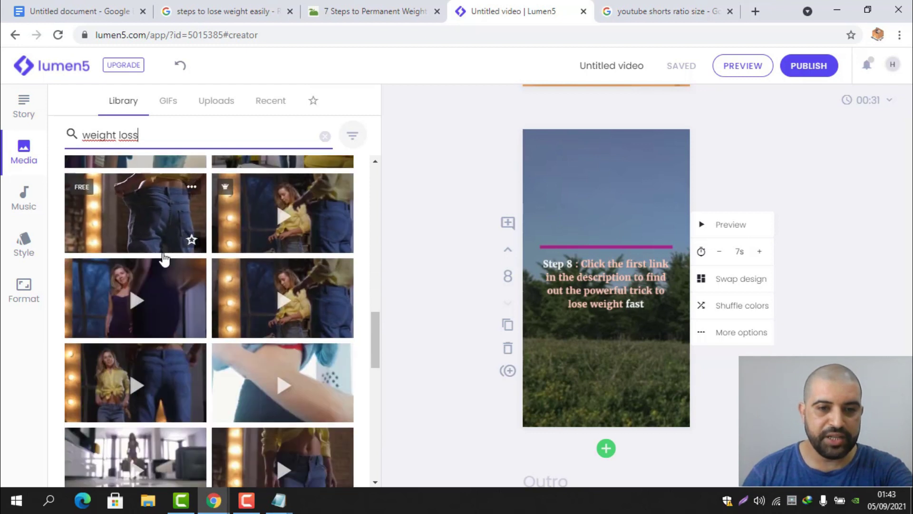
left_click(150, 273)
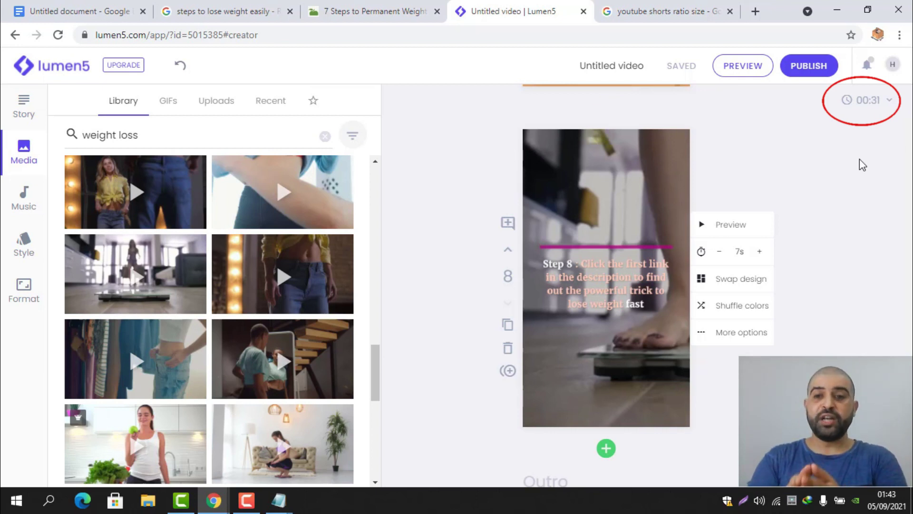
Try an orange highlight colour on the Step 8 scene's text
left_click(635, 256)
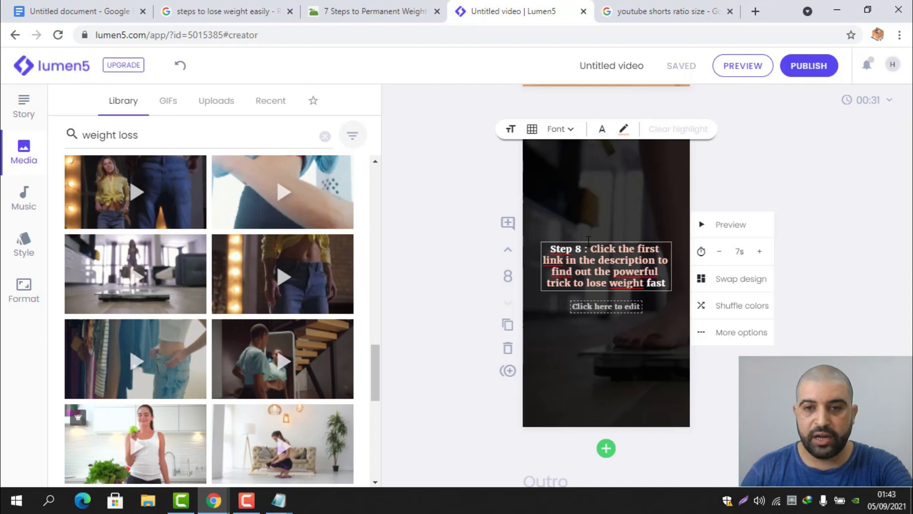
left_click(624, 129)
left_click(672, 153)
left_click(807, 222)
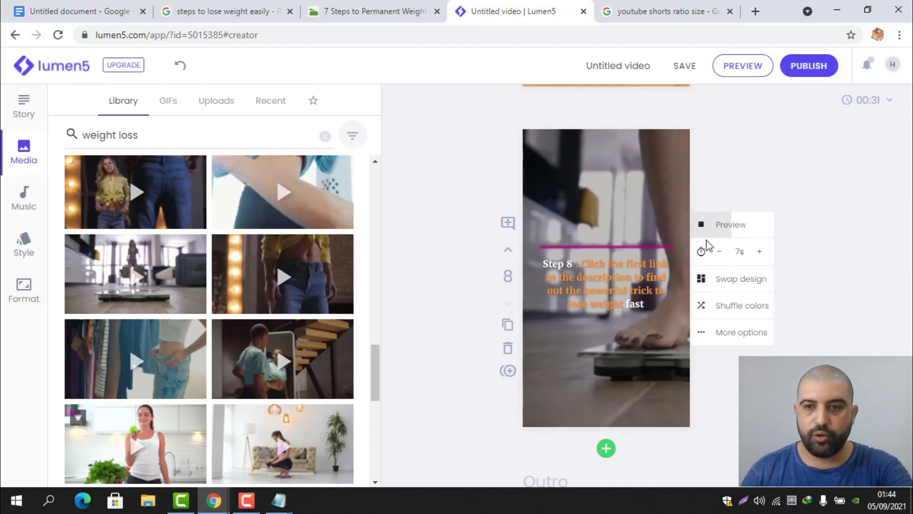
Clear the coloured highlight from the Step 8 scene's text and make the lettering larger in plain white
left_click(603, 265)
left_click(753, 255)
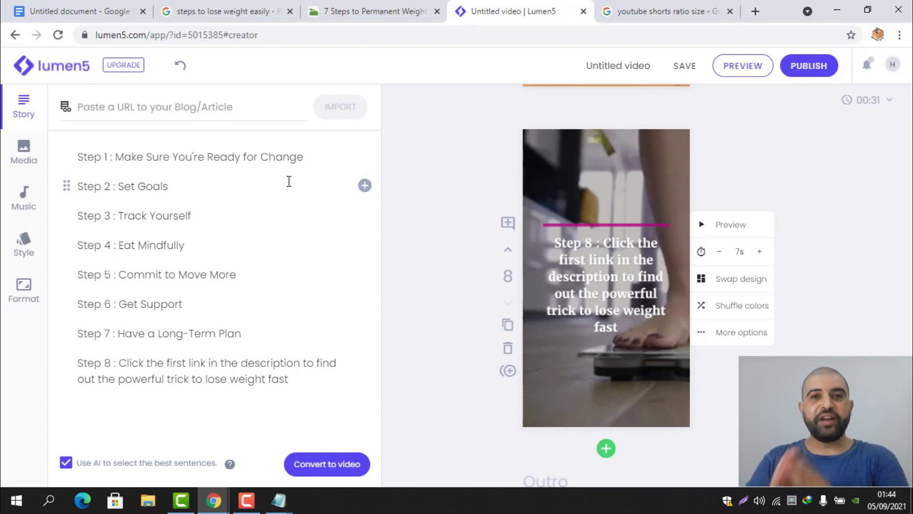
Filter the music tracks by the Inspirational mood, apply the electronic, energetic "Inspiration" track, and publish the video
left_click(22, 214)
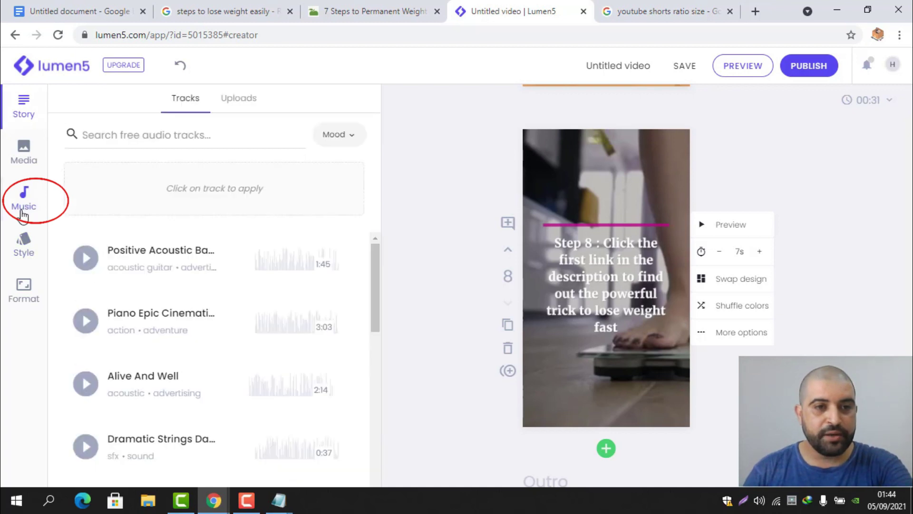
left_click(342, 139)
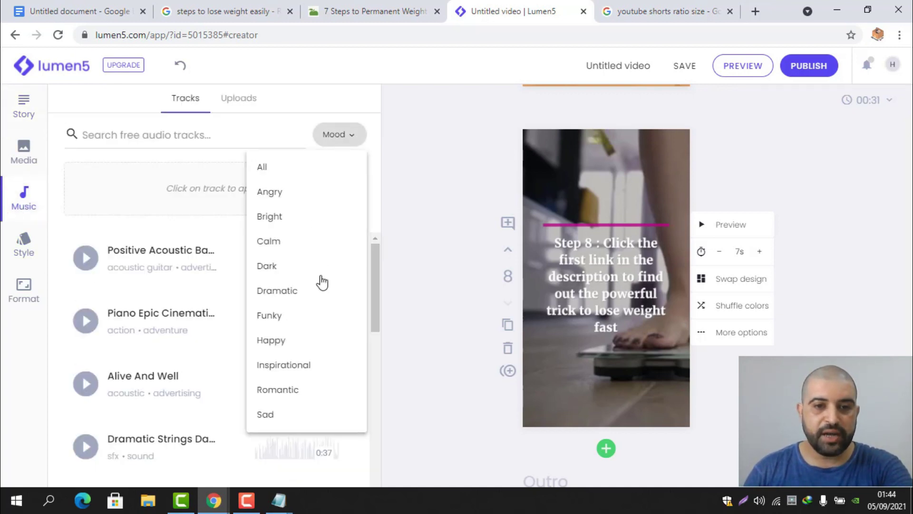
left_click(290, 365)
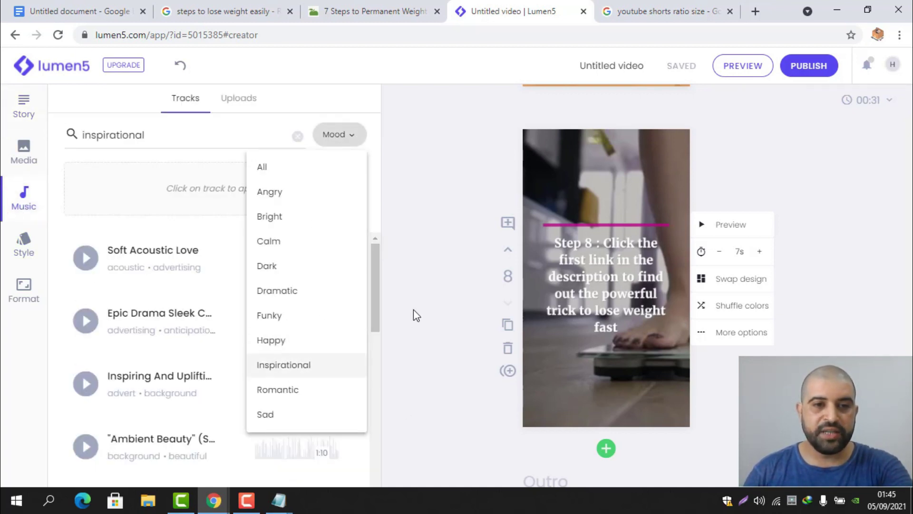
scroll(87, 377, "down", 3)
left_click(86, 378)
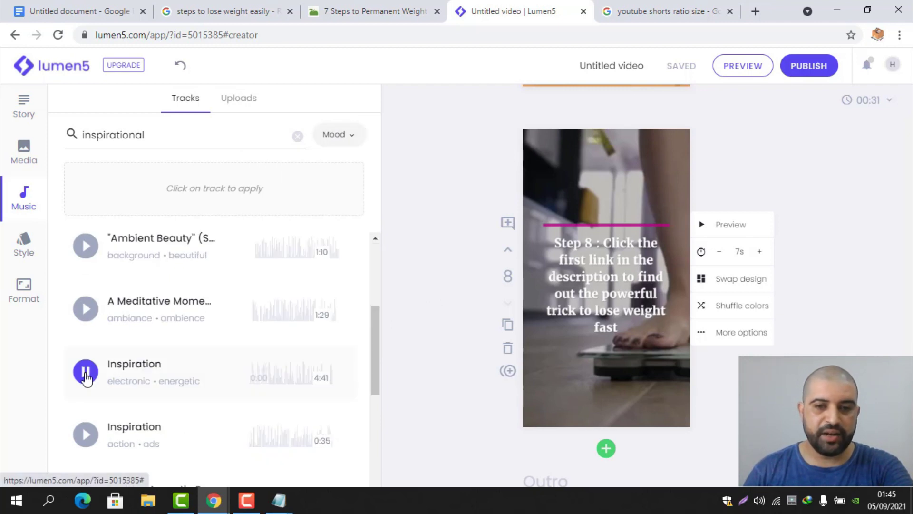
left_click(129, 365)
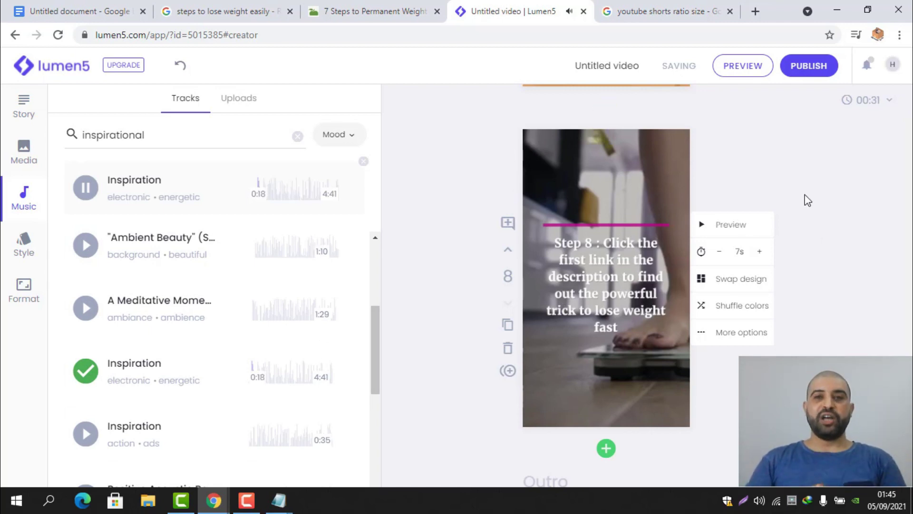
left_click(821, 71)
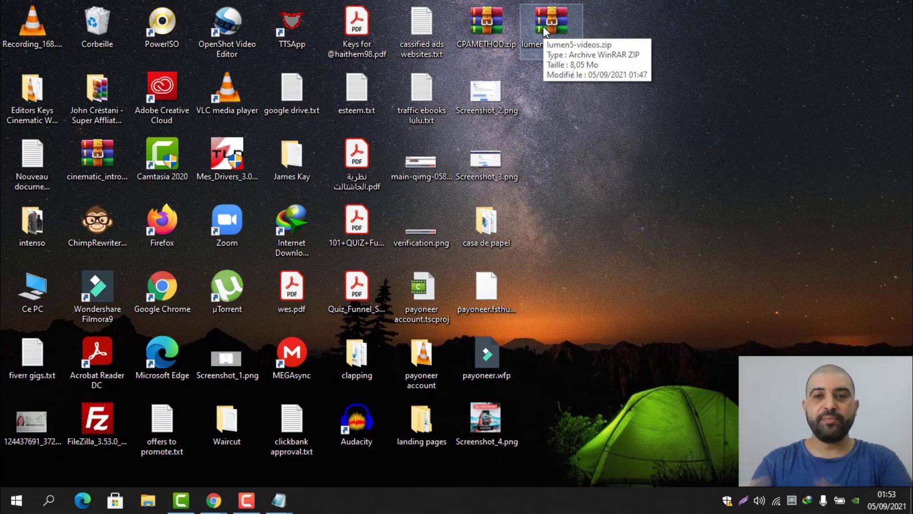
Extract lumen5-videos.zip directly onto the desktop and launch OpenShot Video Editor
right_click(543, 26)
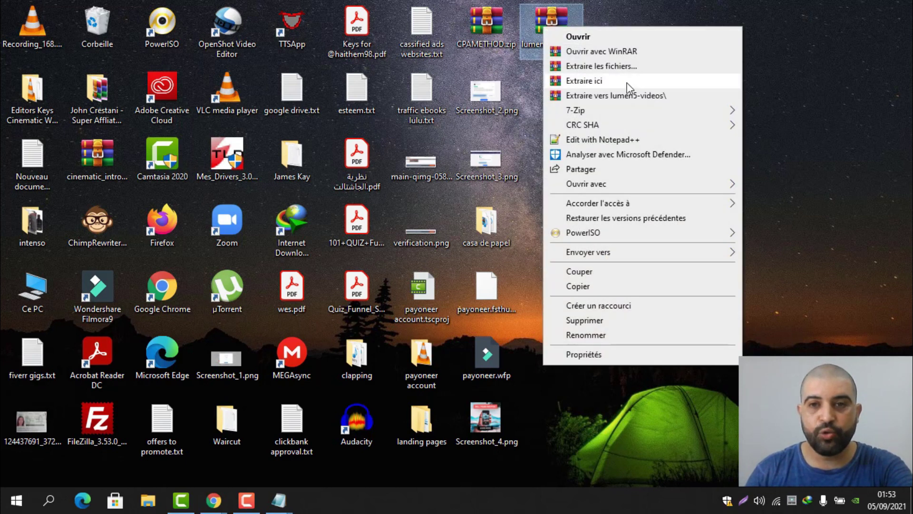
left_click(623, 81)
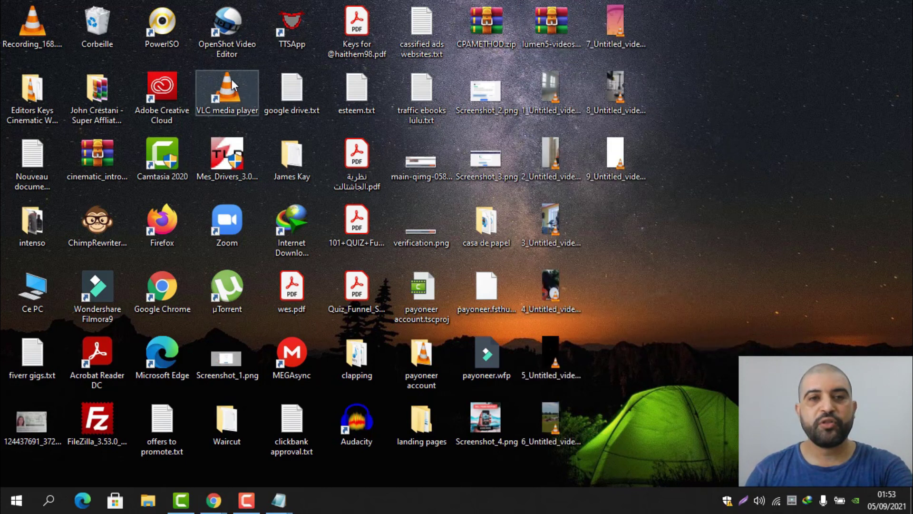
double_click(232, 27)
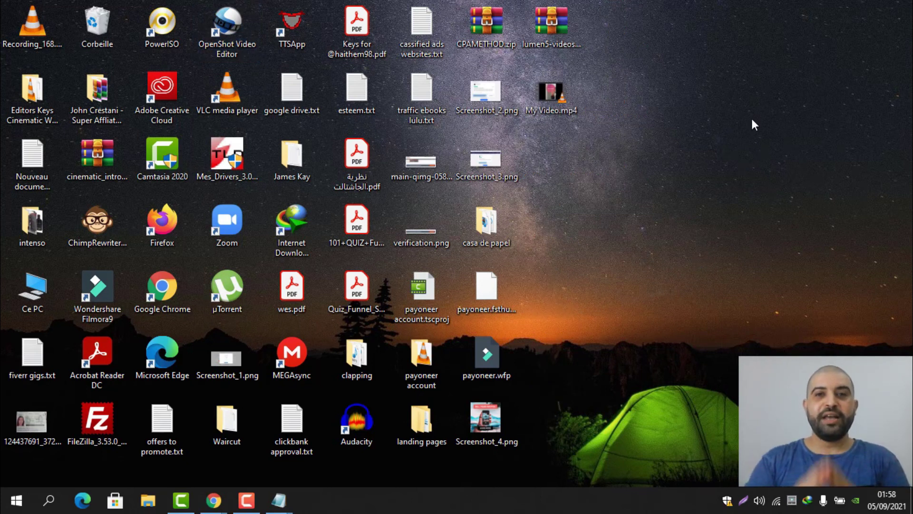
Play My Video.mp4 from the desktop in VLC to review the finished video
double_click(549, 98)
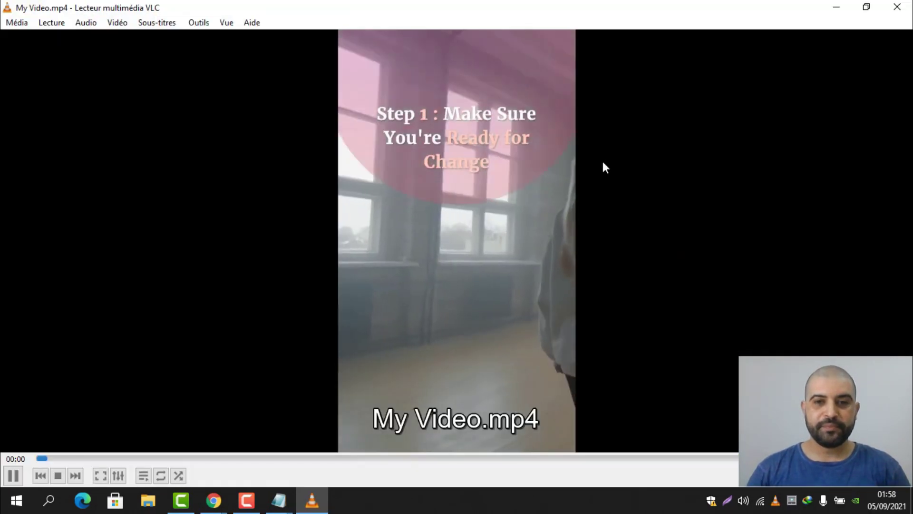
double_click(470, 155)
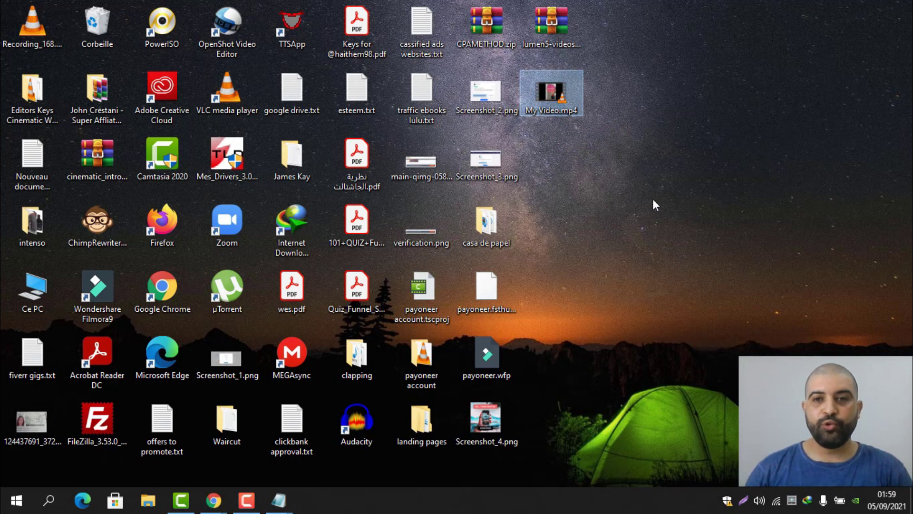
Rename My Video.mp4 on the desktop to "8 fast steps to lose weight permanently"
key("F2")
type("8")
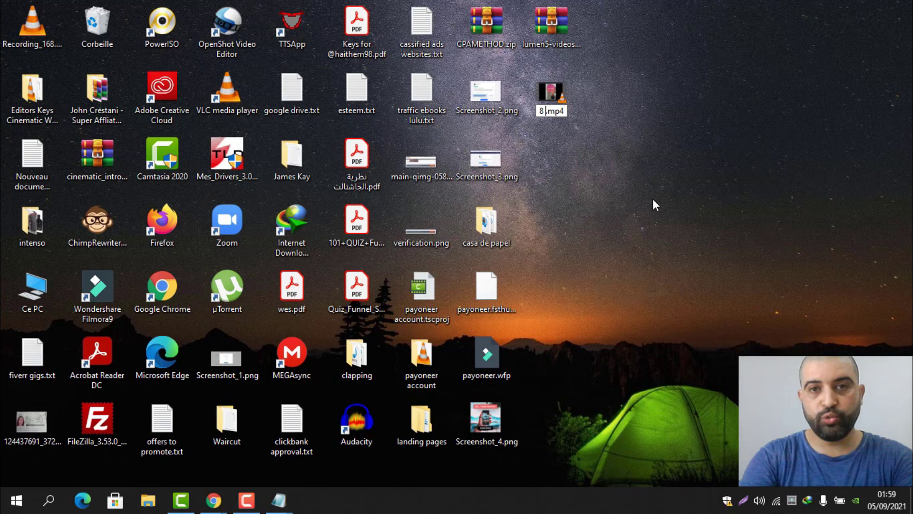
type(" fast steps to")
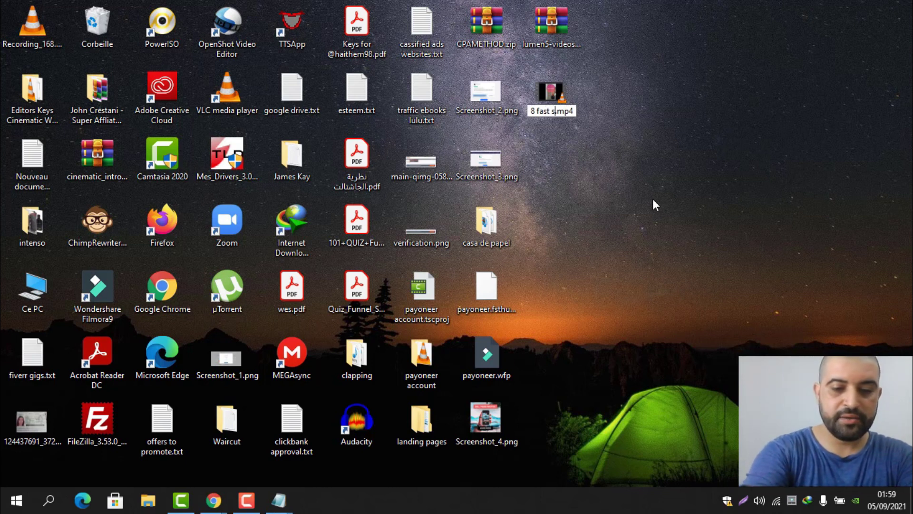
type(" lose weight perman")
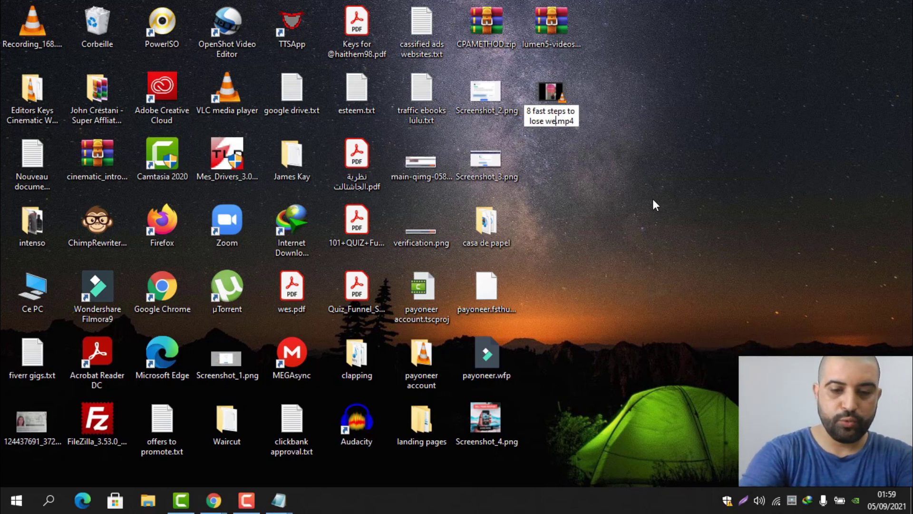
type("ently")
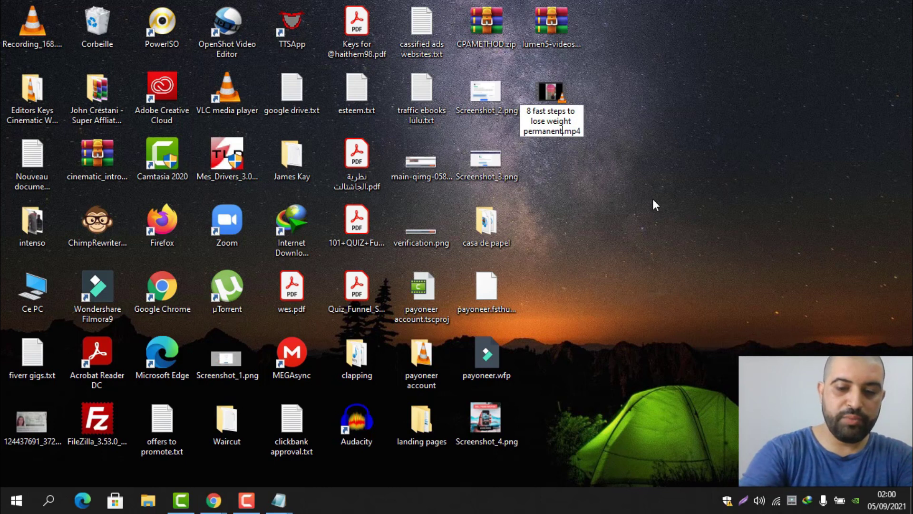
key("Return")
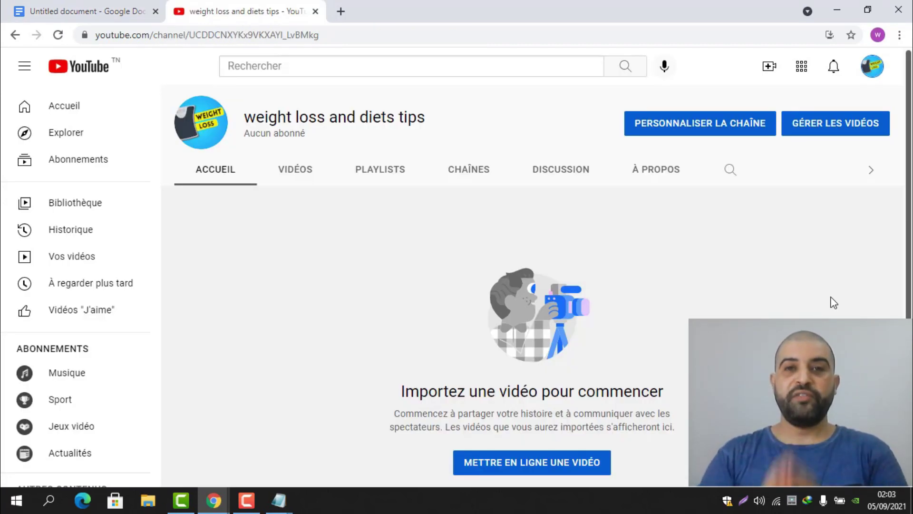
Upload "8 fast steps to lose weight permanently.mp4" from the desktop to the weight loss and diets tips YouTube channel
left_click(587, 461)
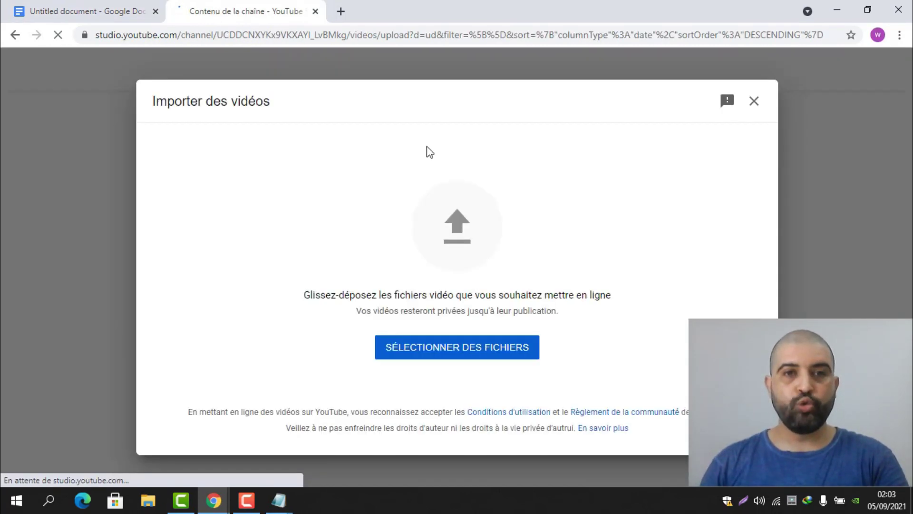
left_click(459, 356)
left_click_drag(443, 93, 434, 233)
left_click(205, 174)
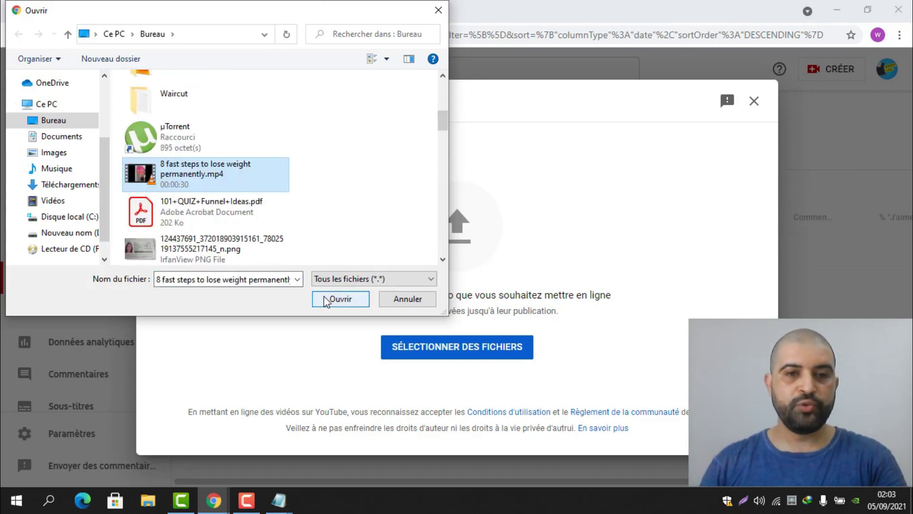
left_click(342, 300)
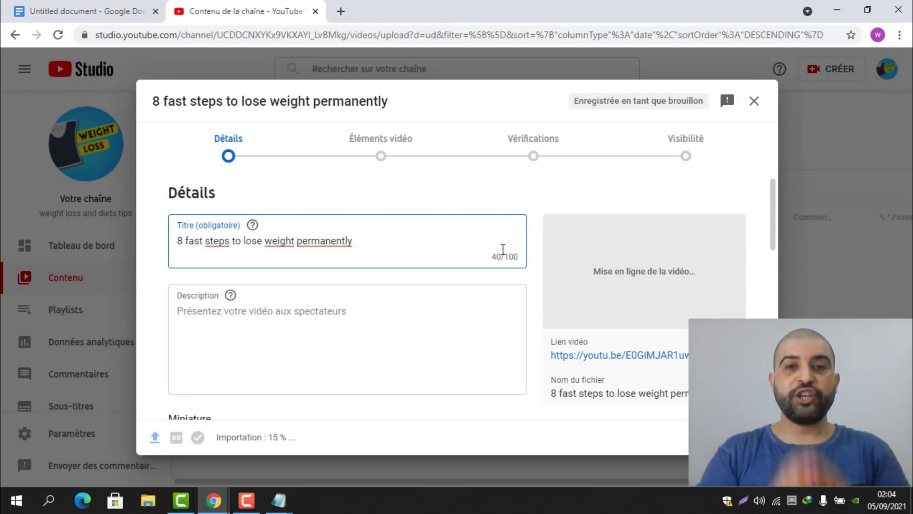
Append "#shorts weightloss" to the uploaded video's title
type("#")
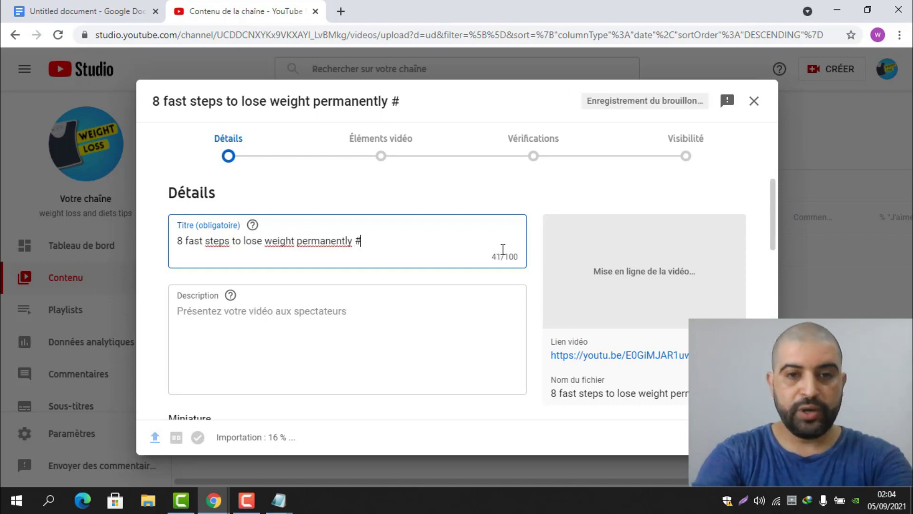
type("shorts")
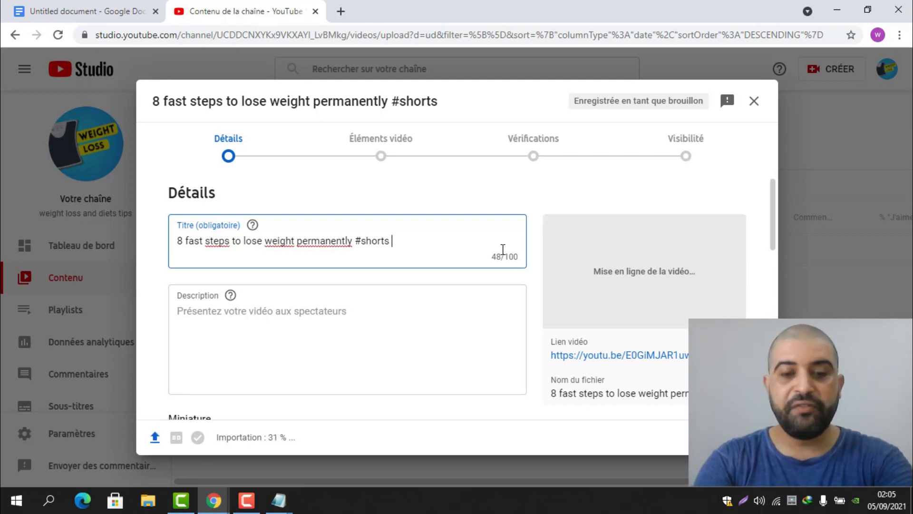
type("weight")
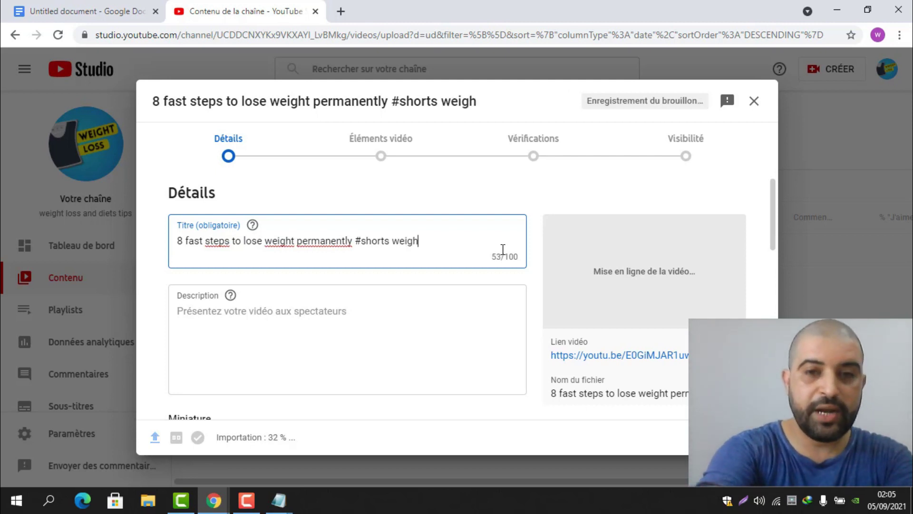
type("loss")
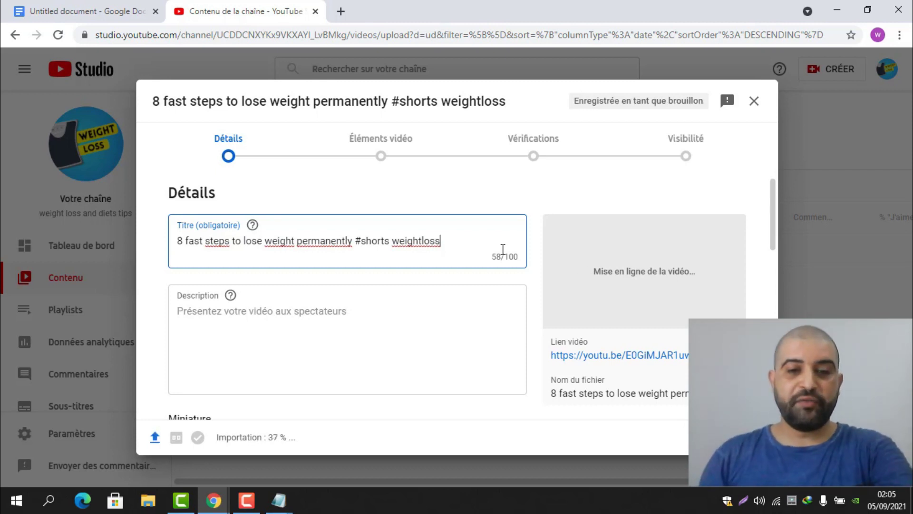
Copy the ClickBank affiliate link from the Notepad note and switch to Bitly in a new browser tab
left_click(279, 500)
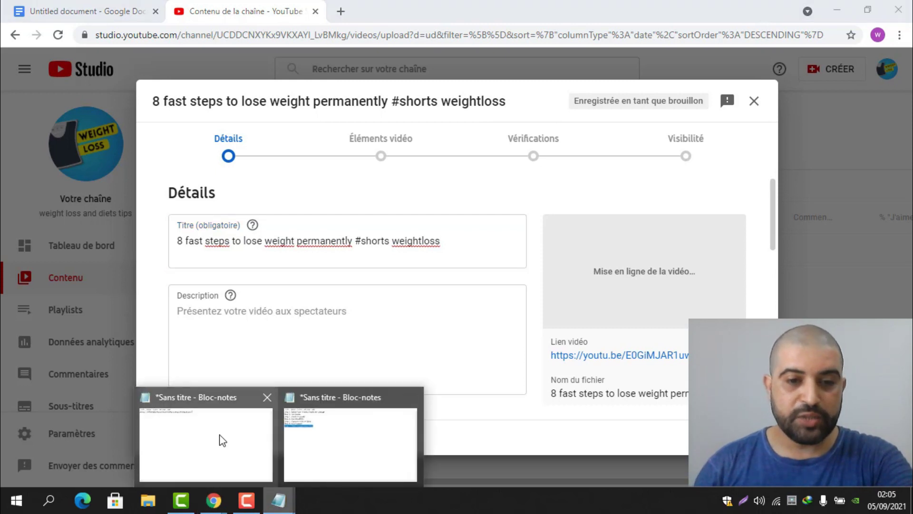
left_click(221, 440)
left_click_drag(478, 77, 173, 74)
right_click(190, 75)
left_click(318, 117)
left_click(354, 14)
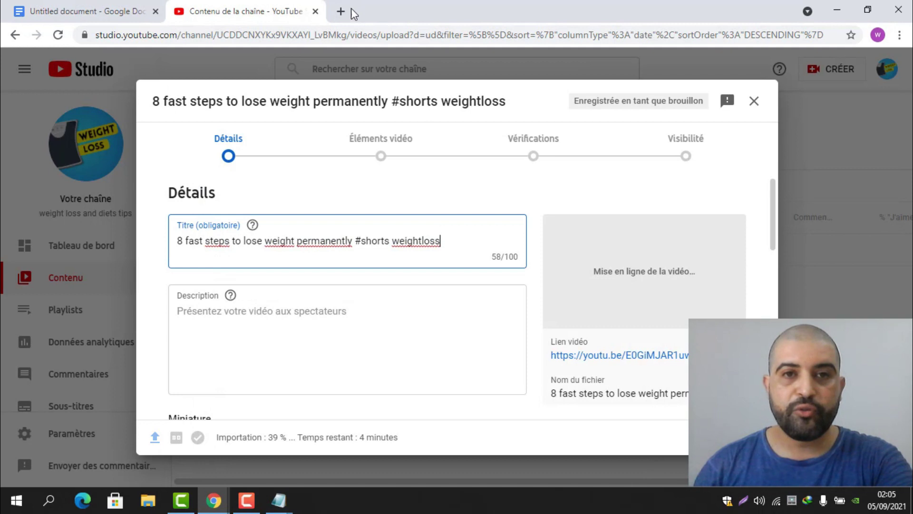
left_click(352, 11)
key("Escape")
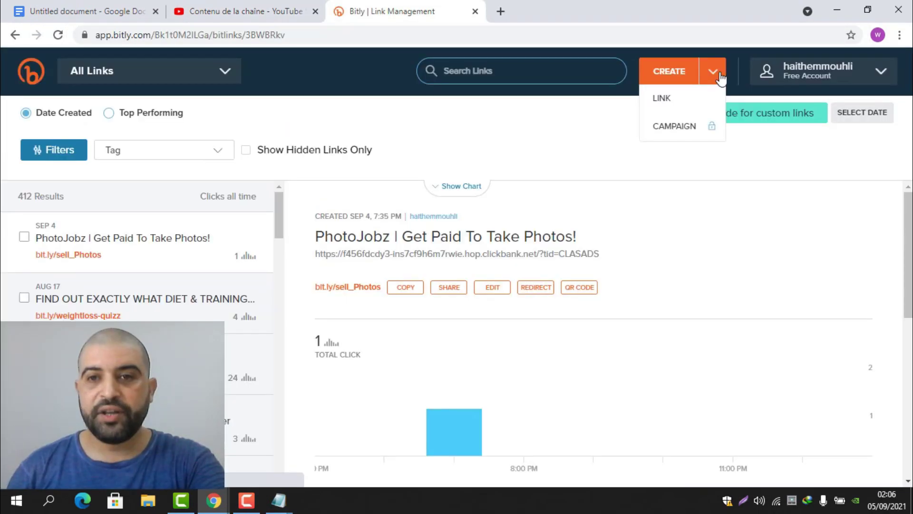
Create a new bit.ly link with the copied ClickBank affiliate address as its long URL
left_click(662, 98)
right_click(761, 187)
left_click(755, 298)
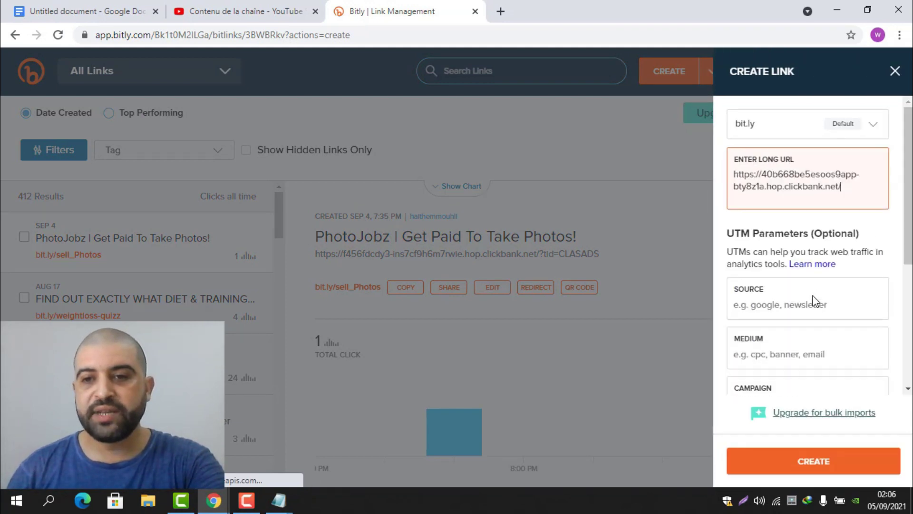
left_click(813, 461)
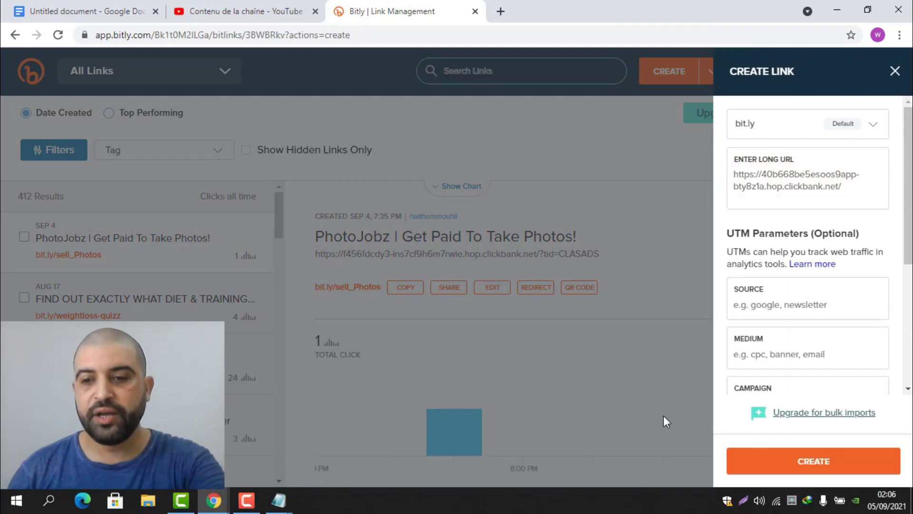
Set the new short link's back-half to "losebellyfat_fast", save it, and copy the link
left_click(831, 269)
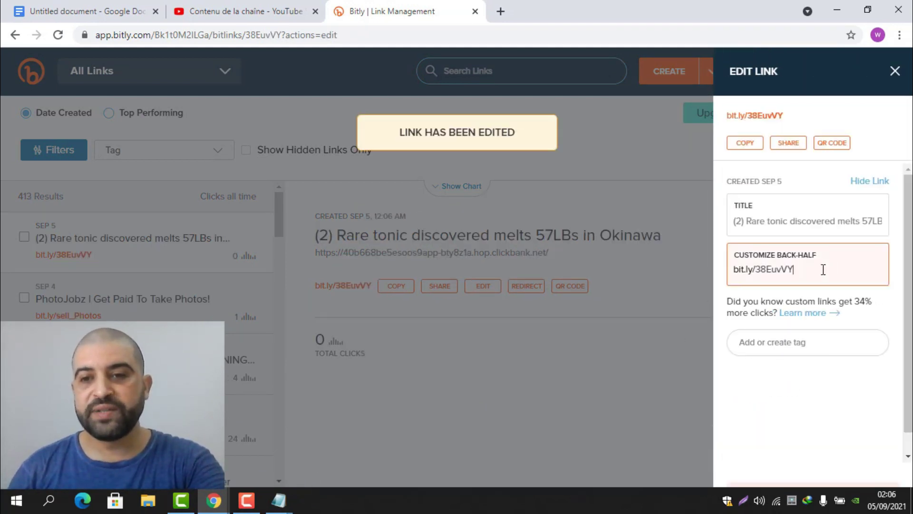
double_click(826, 269)
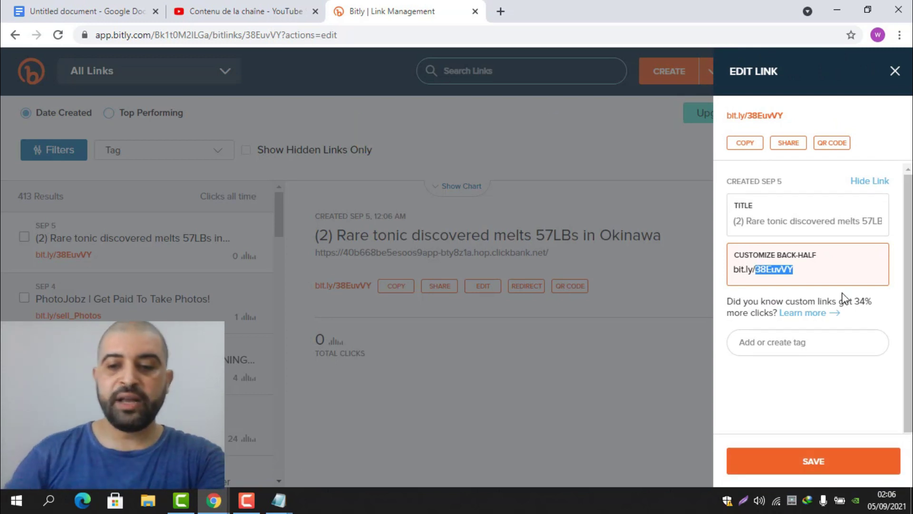
key("ctrl+v")
left_click(777, 276)
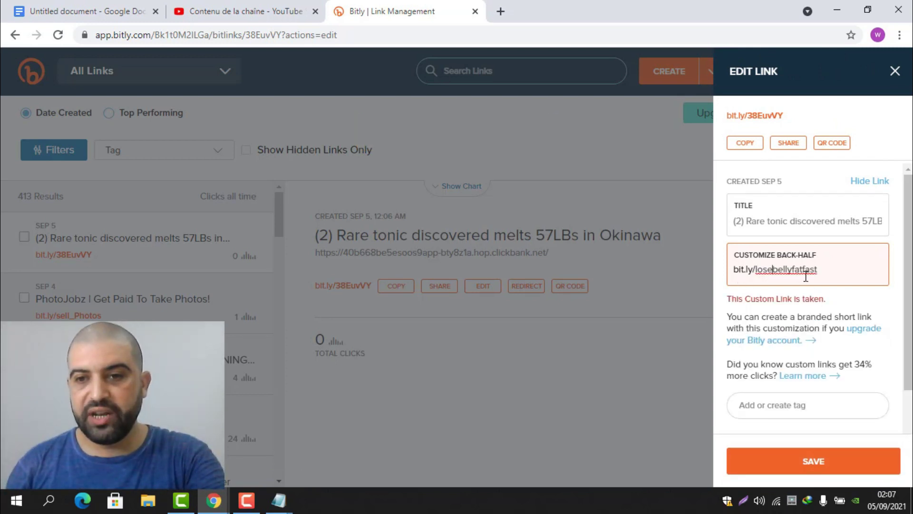
left_click(803, 269)
type("_")
key("Return")
left_click(749, 144)
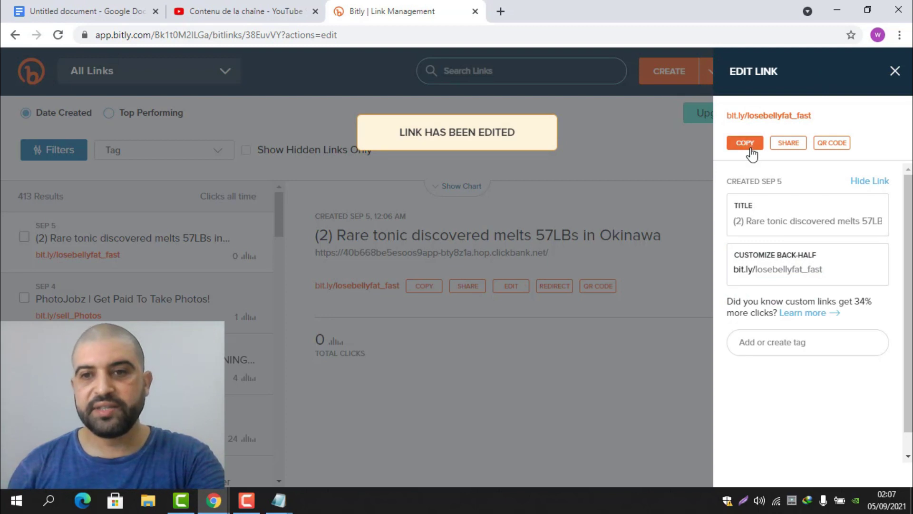
In the YouTube Studio upload, enter the description "this is the easiest way to lose belly fat:" followed by the copied bit.ly link and a new line
left_click(267, 10)
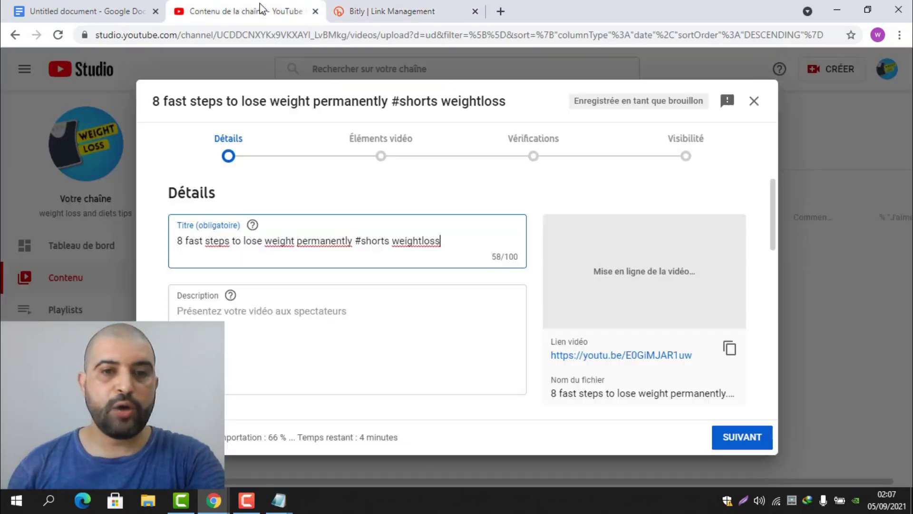
left_click(453, 312)
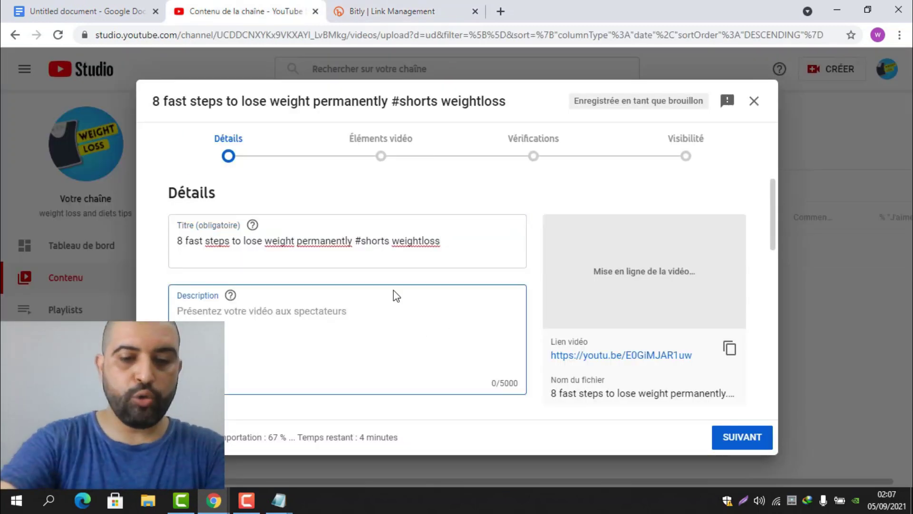
type("this is the e")
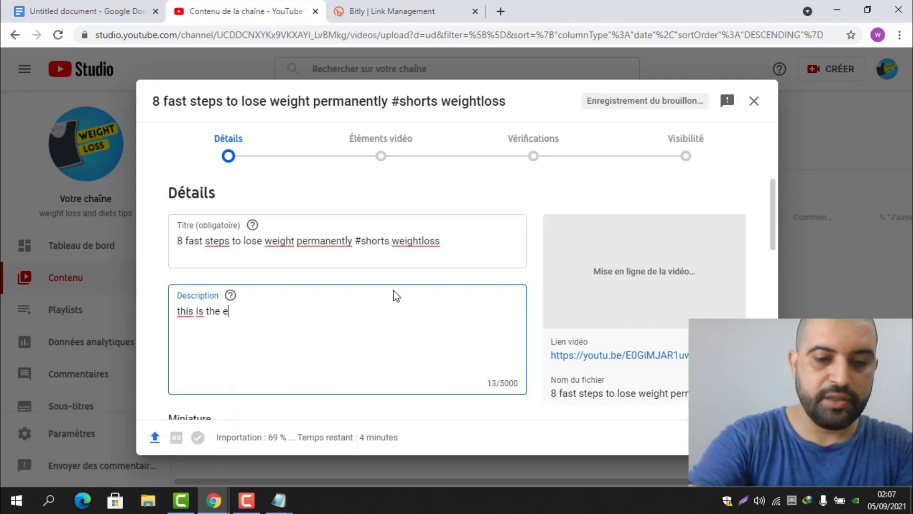
type("asiest way to lo")
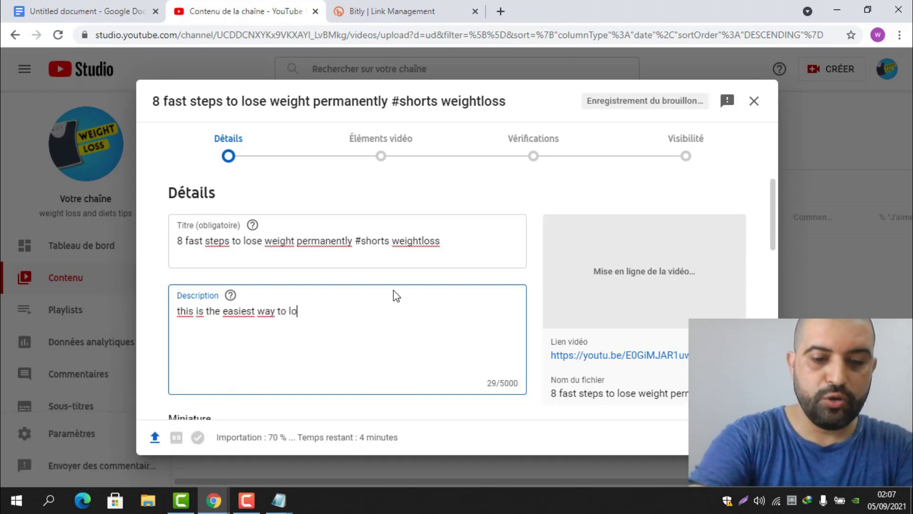
type("se belly fat:")
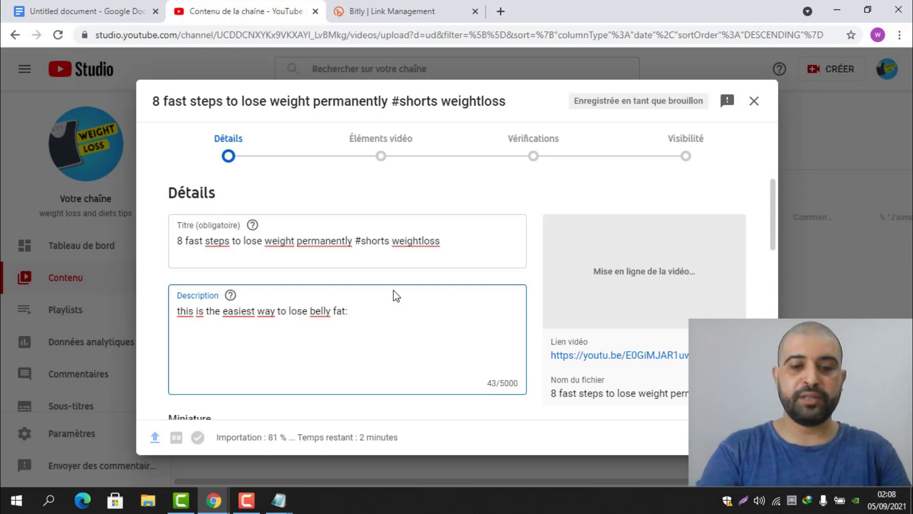
key("ctrl+v")
key("Return")
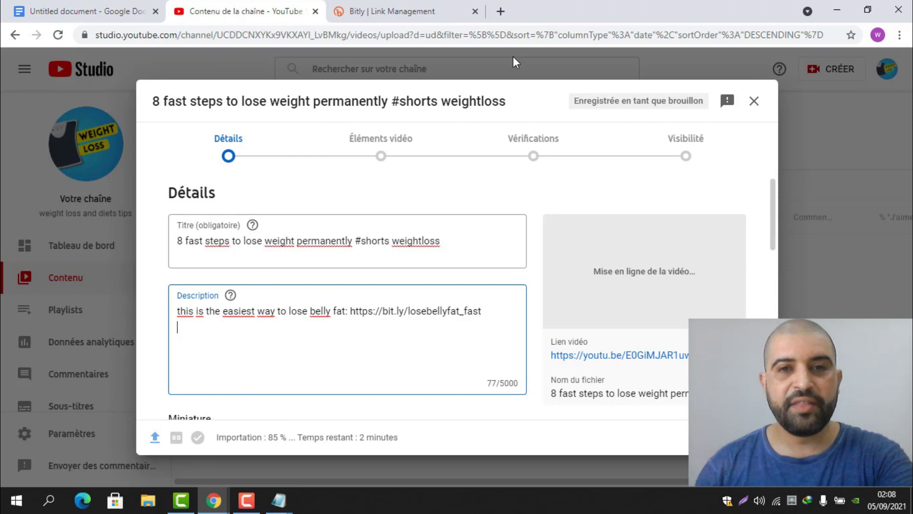
Search the web for "how to lose weight" in a new browser tab and open the Medical News Today article from the results
key("ctrl+t")
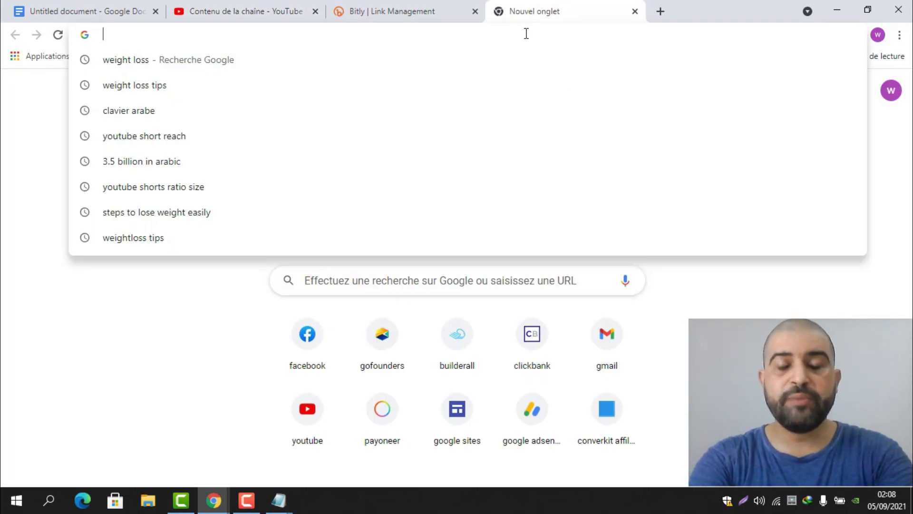
type("how ti")
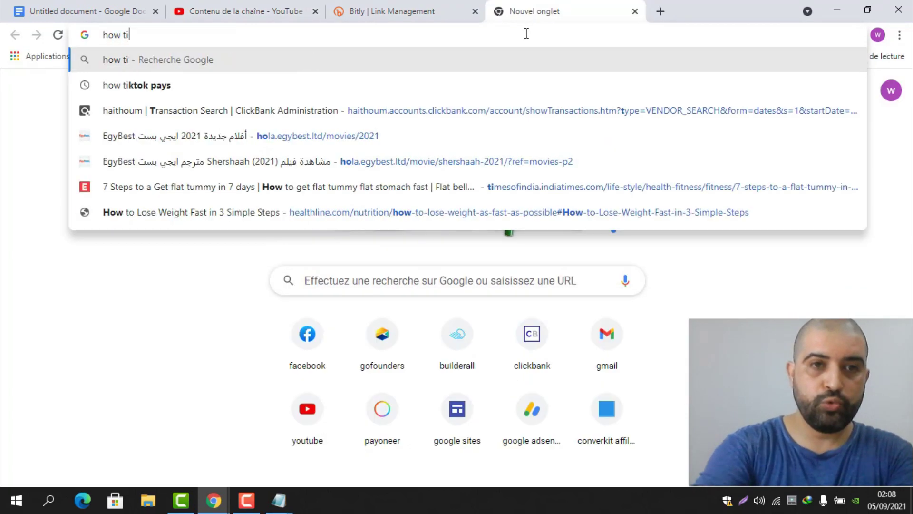
key("BackSpace")
type("o lose wei")
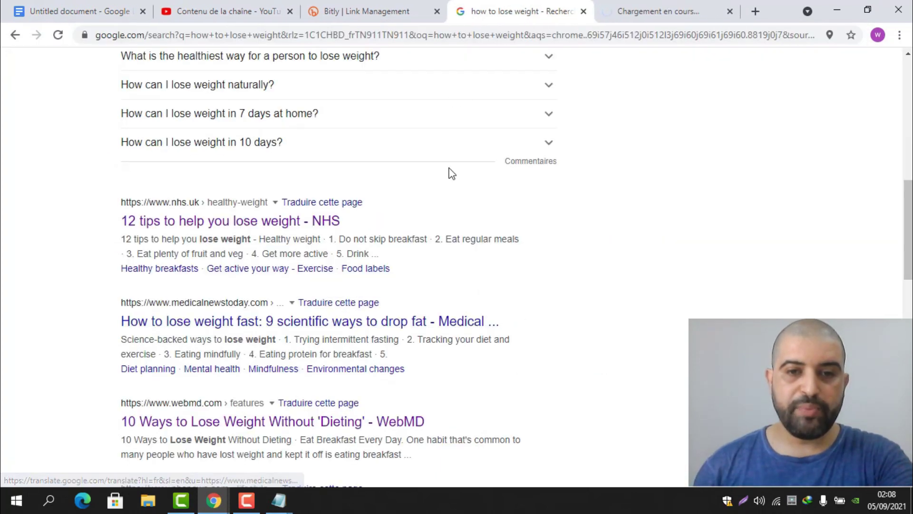
key("ctrl+Tab")
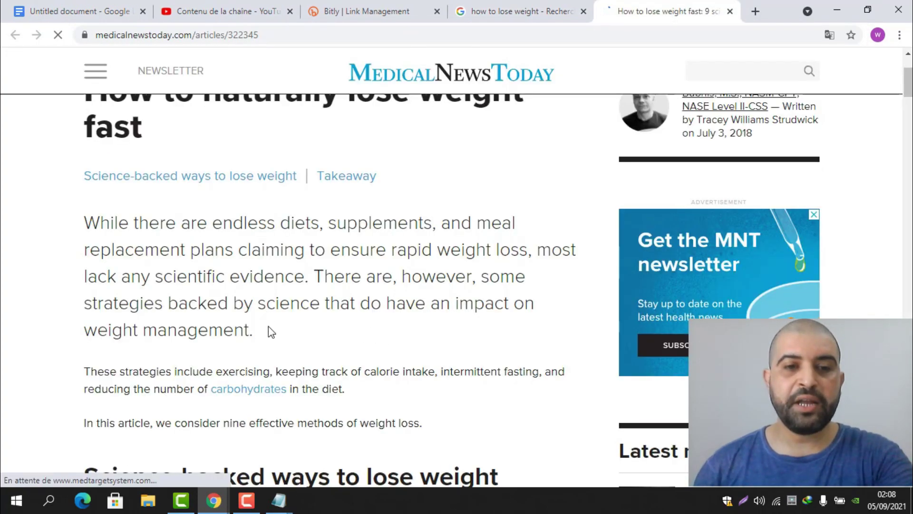
Copy the article's introductory paragraph beginning "While there are endless diets, supplements" and ending "weight management."
left_click_drag(275, 332, 112, 224)
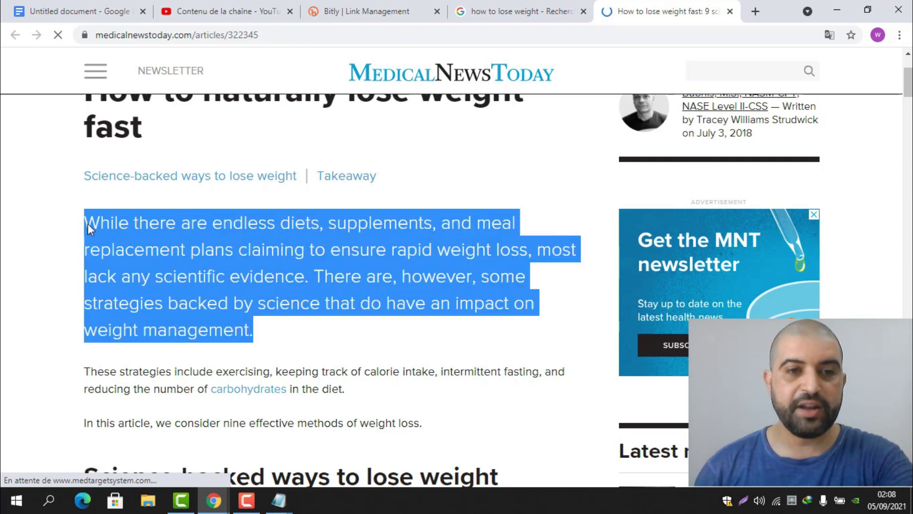
left_click(279, 277)
left_click_drag(532, 249, 390, 250)
left_click(389, 250)
left_click_drag(84, 333, 255, 331)
Return to the YouTube Studio upload, paste the copied paragraph below the bit.ly line in the description, and add a line break after it
left_click(341, 14)
left_click(250, 9)
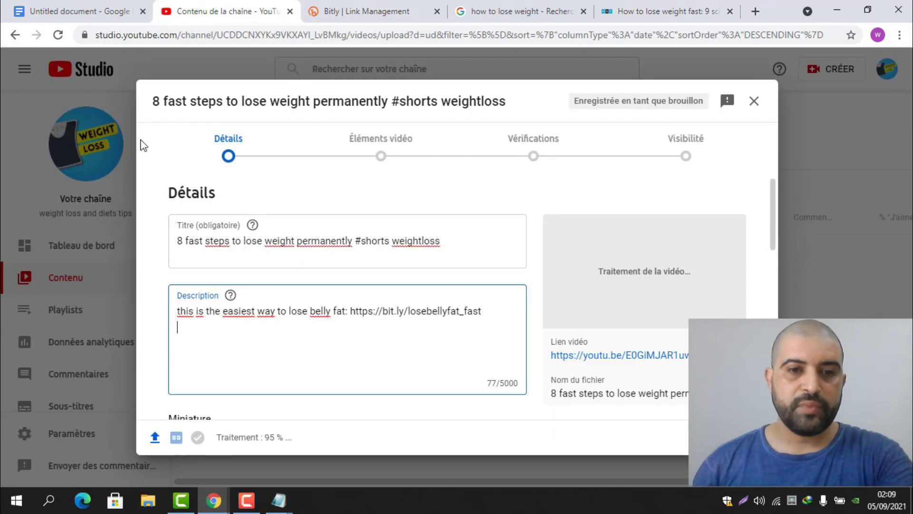
right_click(202, 335)
left_click(240, 228)
left_click_drag(482, 310, 177, 310)
scroll(333, 309, "down", 1)
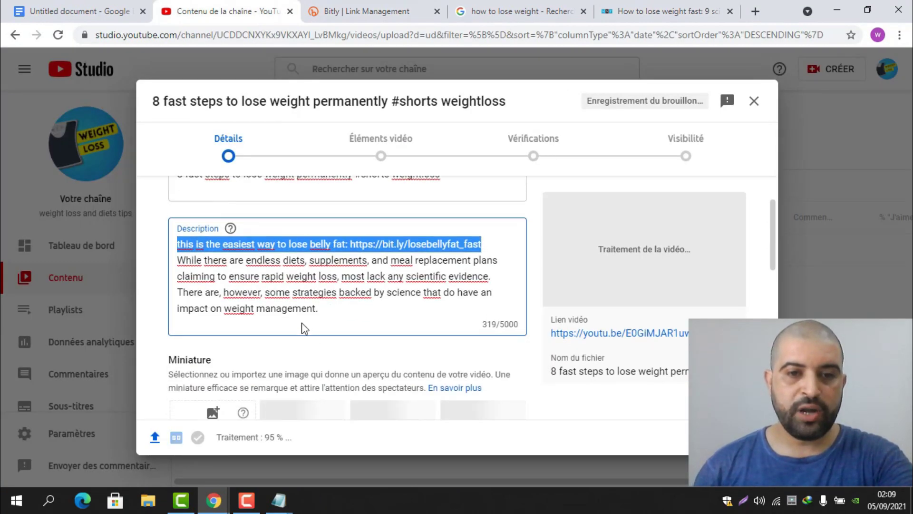
left_click(348, 317)
key("Return")
Set the video's audience to not made for kids ("Non, il n'est pas conçu pour les enfants")
scroll(442, 288, "down", 5)
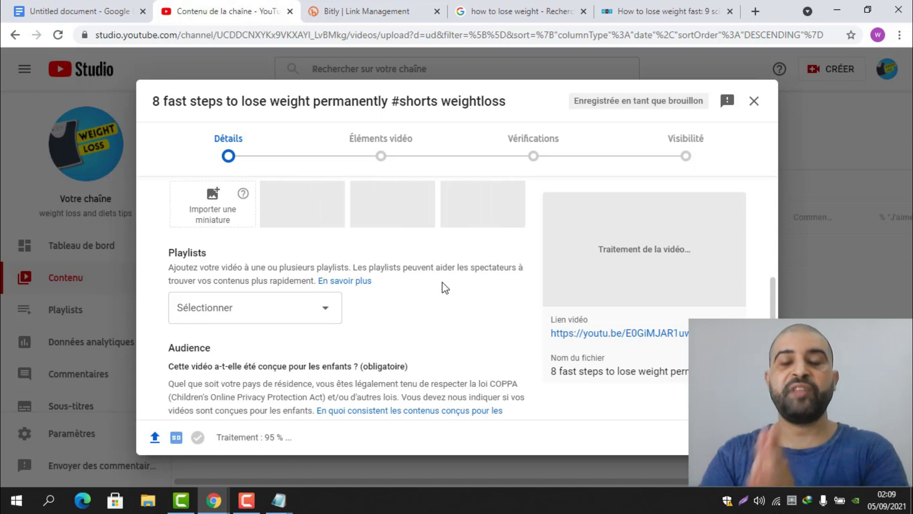
scroll(413, 283, "up", 1)
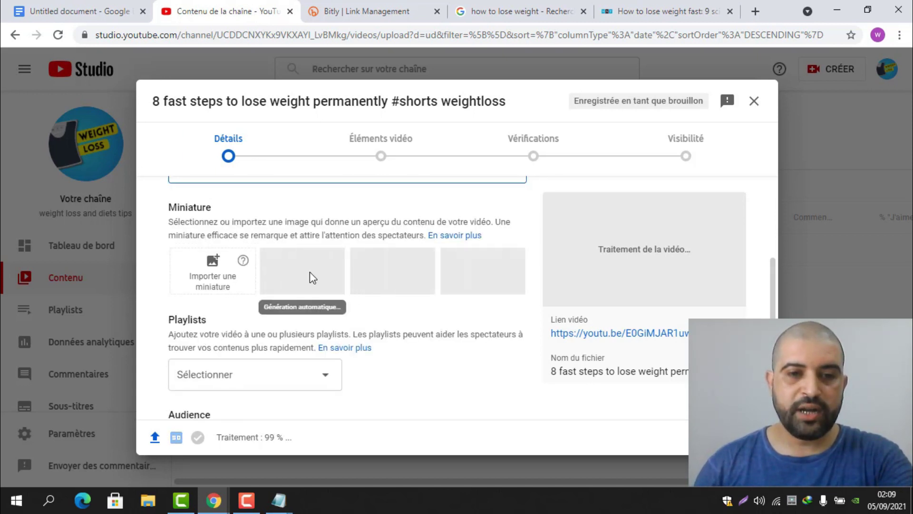
scroll(367, 285, "down", 5)
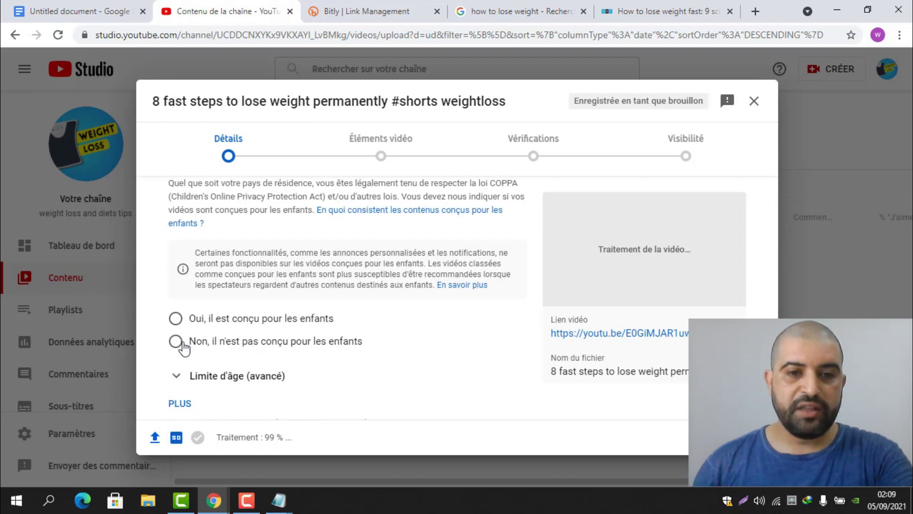
left_click(254, 348)
scroll(393, 364, "down", 1)
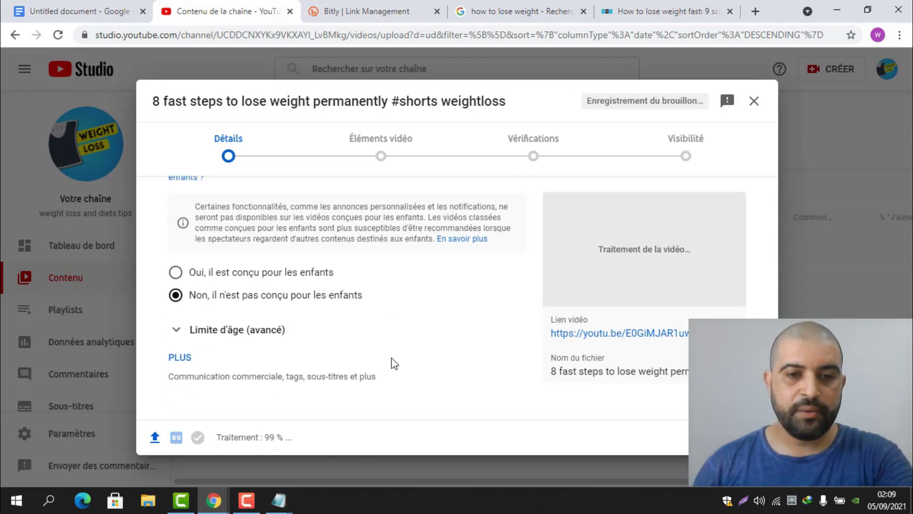
Expand the additional video details and place the cursor in the empty Tags field
left_click(183, 359)
scroll(336, 358, "down", 5)
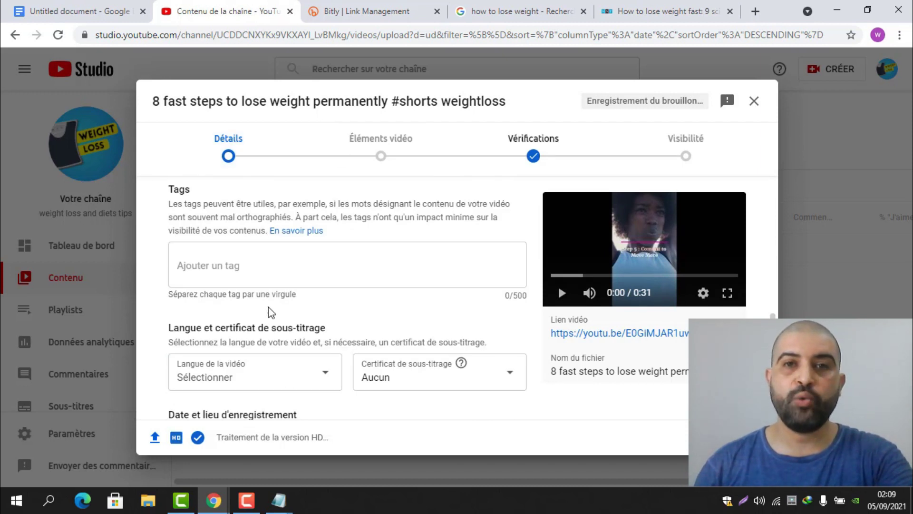
left_click(267, 259)
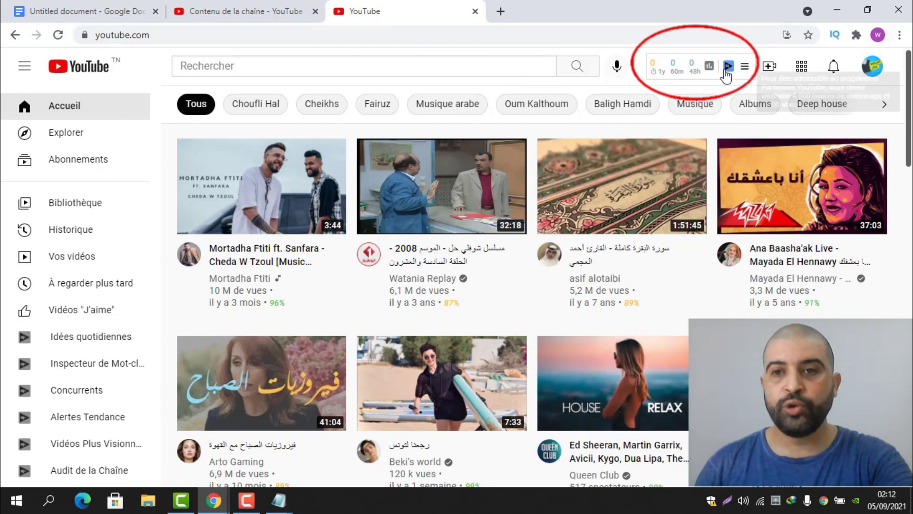
Open vidIQ's keyword inspector ("Inspecteur de Mot-clés") on YouTube and look up "weight loss"
left_click(745, 69)
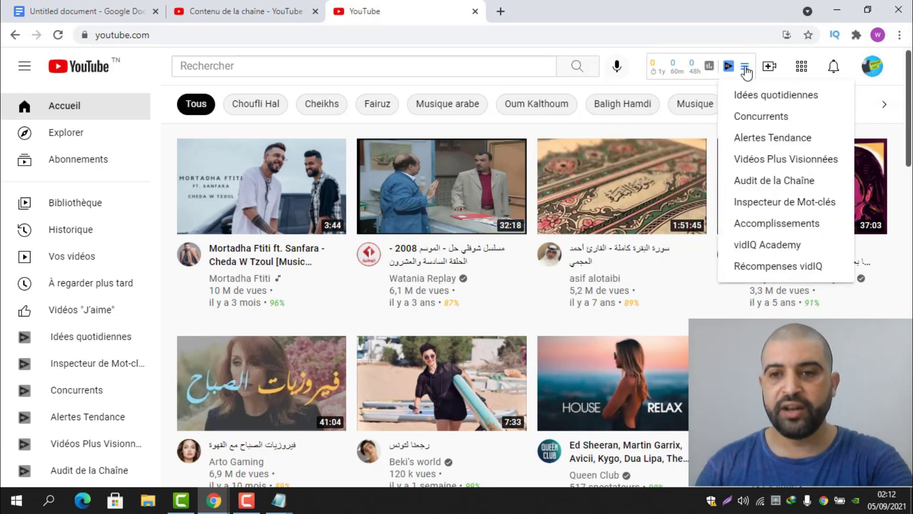
left_click(794, 203)
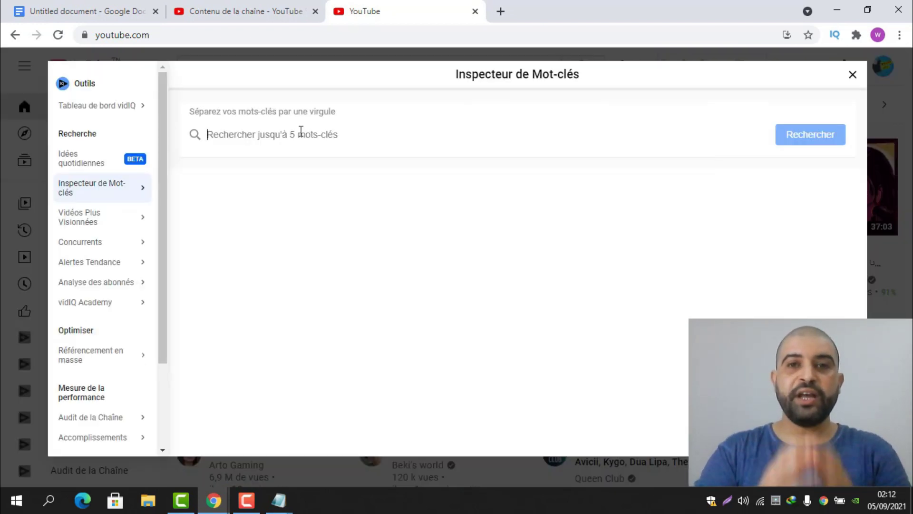
left_click(301, 133)
type("weight loss")
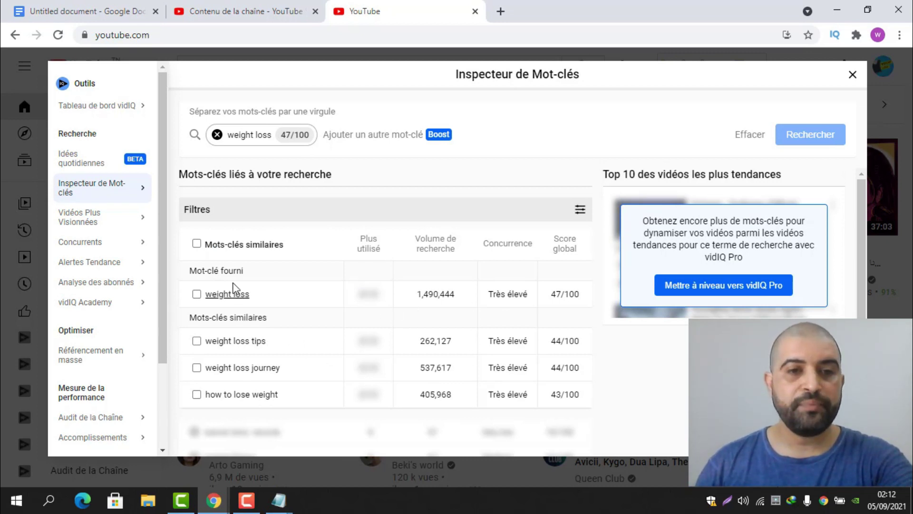
Copy all the listed weight loss keywords and paste them as tags in the YouTube Studio upload
left_click(197, 244)
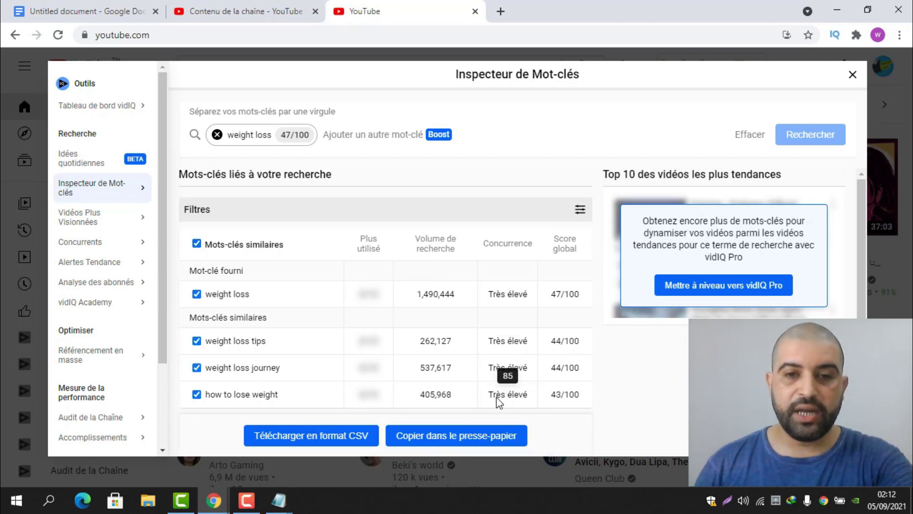
mouse_move(471, 294)
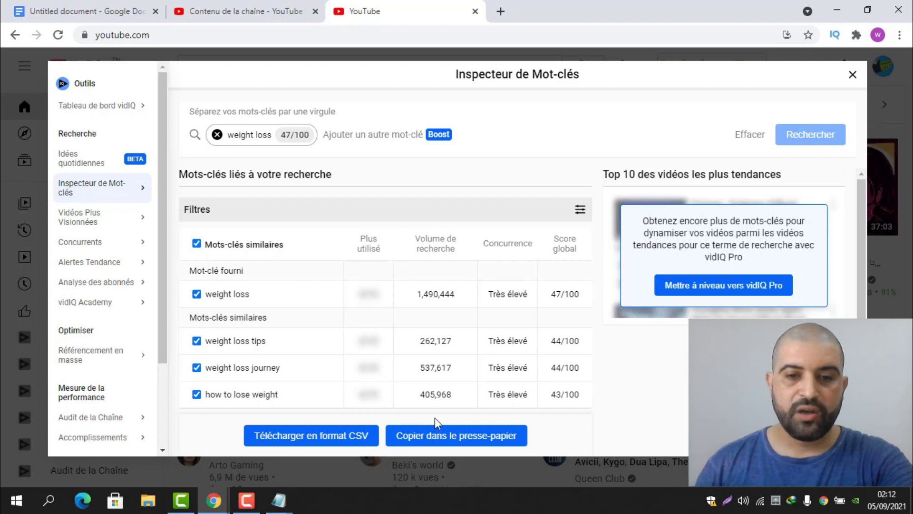
left_click(238, 11)
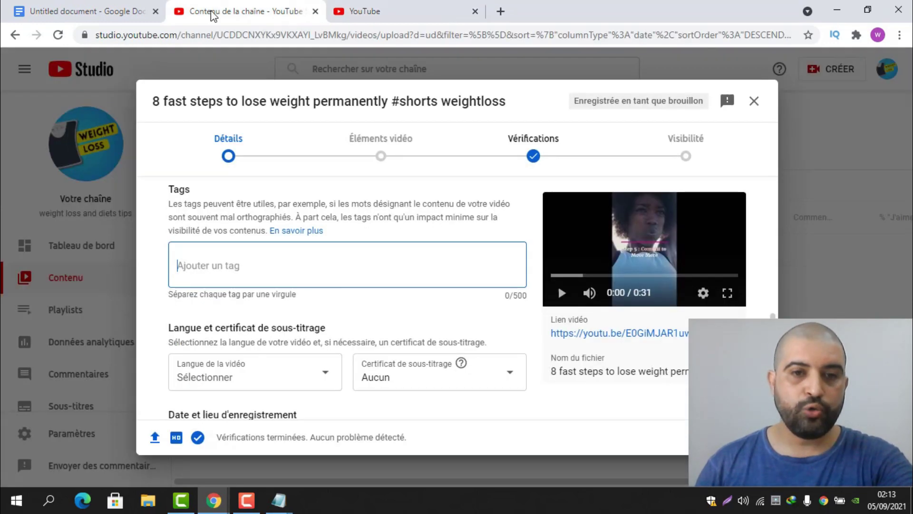
right_click(243, 259)
left_click(277, 364)
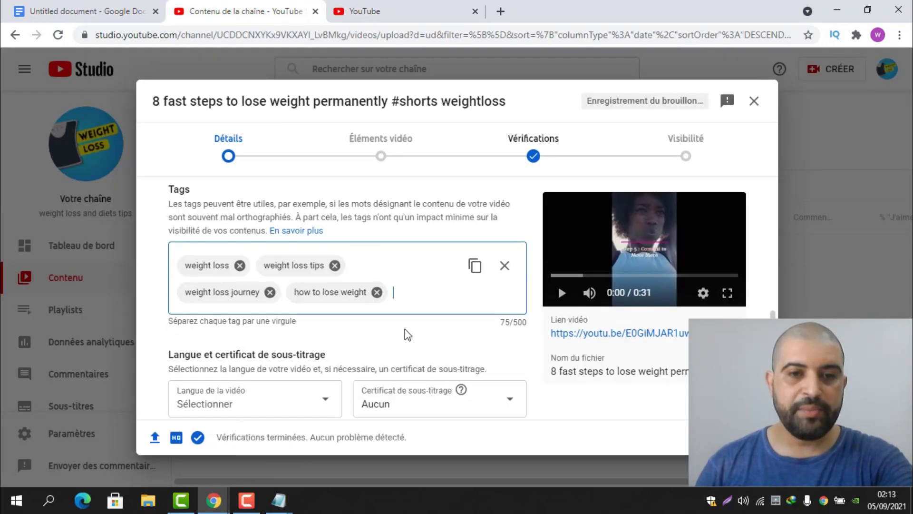
Look up "keto" in the vidIQ keyword inspector and add all its listed keywords to the video's tags
key("ctrl+Tab")
left_click(217, 135)
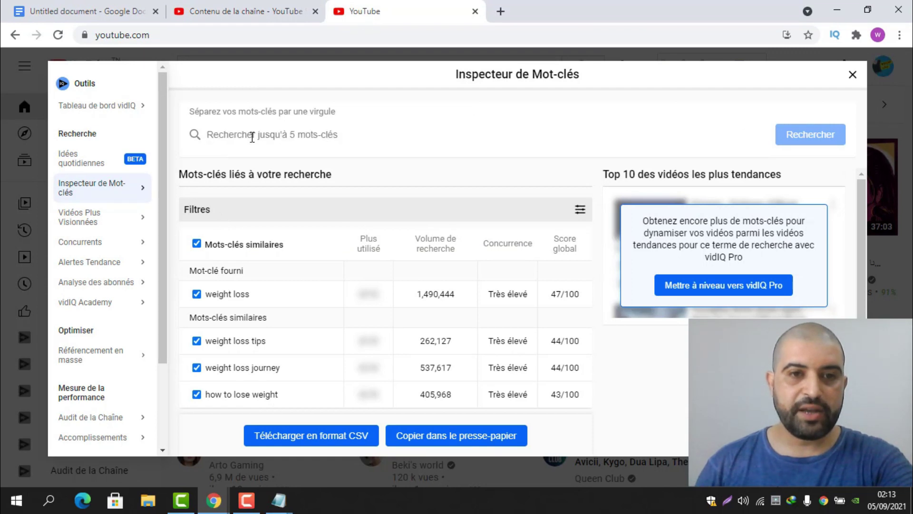
type("keto")
key("Return")
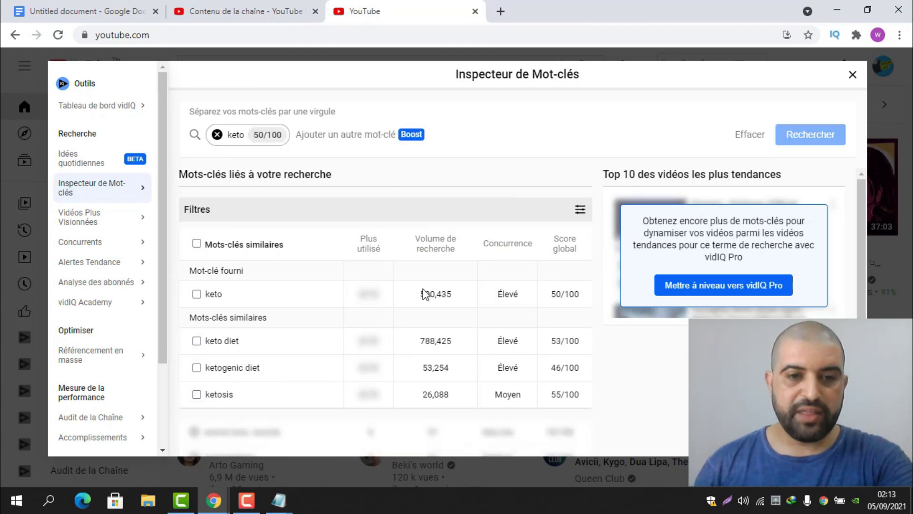
left_click(197, 244)
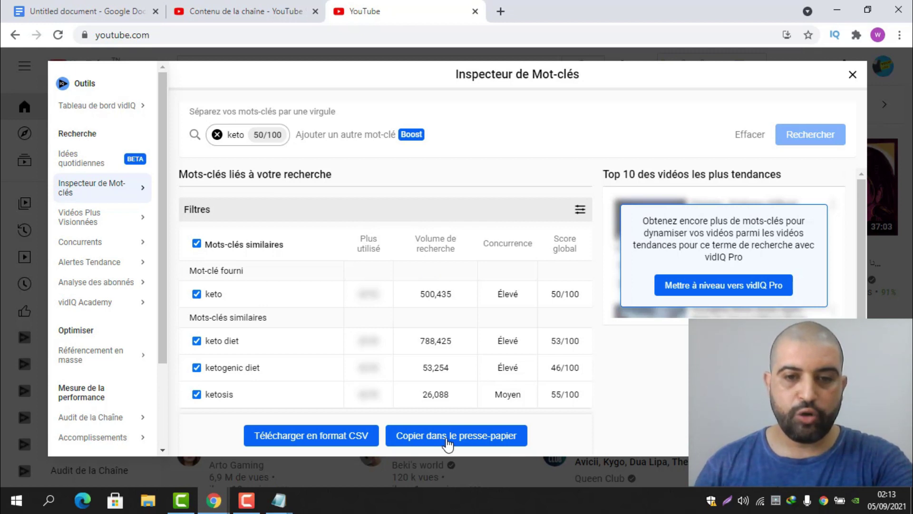
left_click(447, 443)
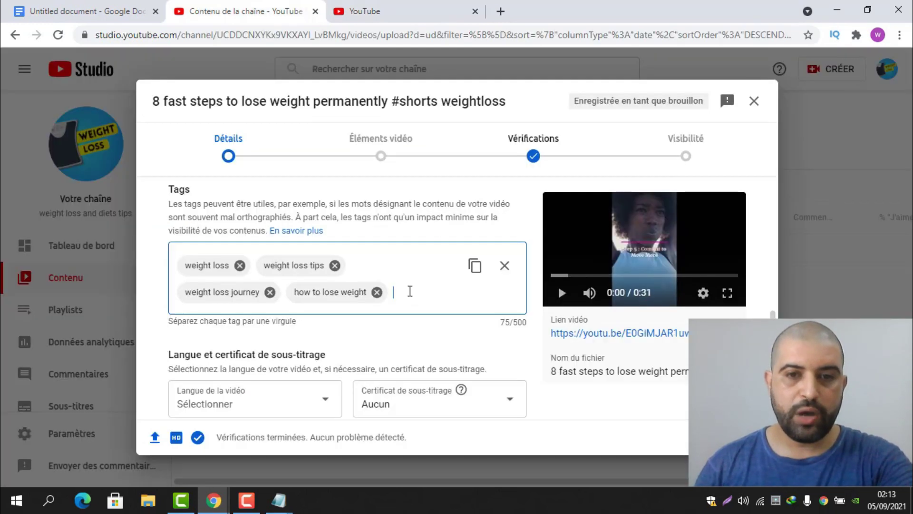
right_click(412, 291)
left_click(442, 186)
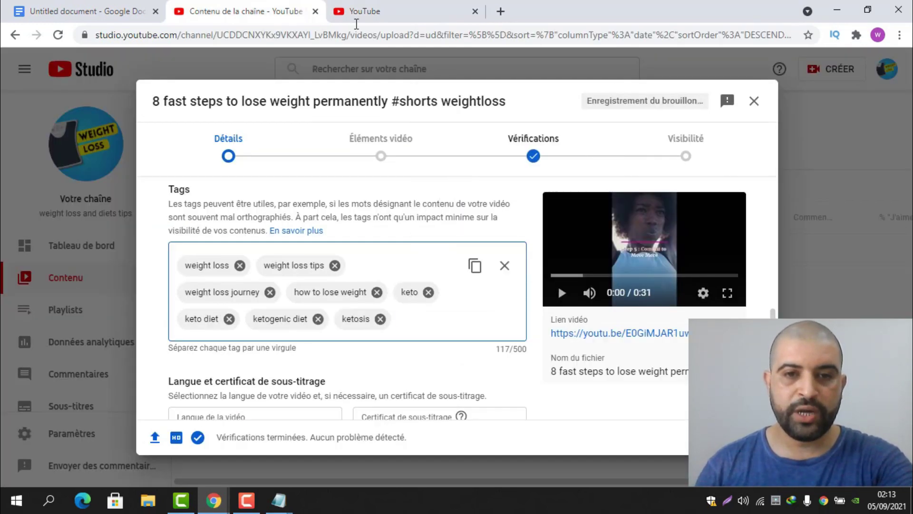
Look up "belly fat" in the vidIQ keyword inspector and copy all the listed keywords
left_click(356, 19)
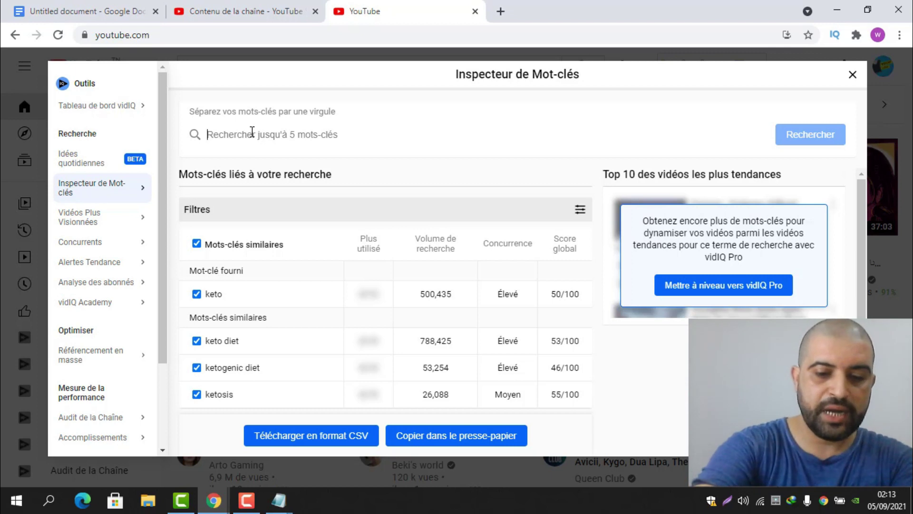
type("belly fat")
key("Return")
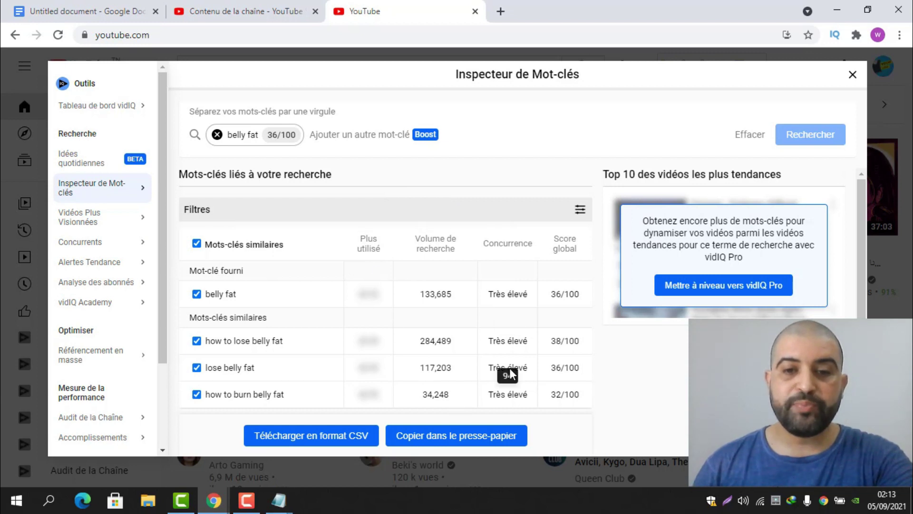
left_click(437, 439)
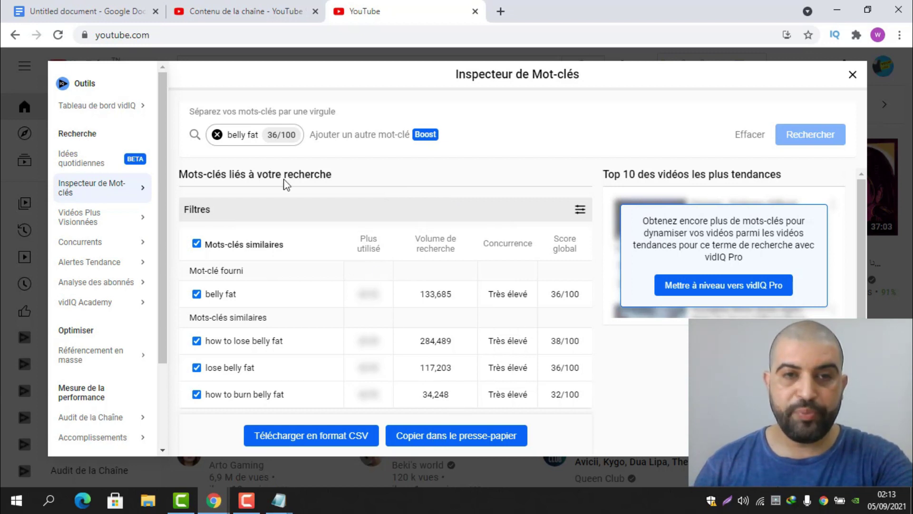
Paste the belly fat keywords into the video's tags, along with "diet" and "diet plan"
left_click(227, 19)
right_click(447, 290)
left_click(454, 216)
key("ctrl+v")
scroll(452, 300, "down", 1)
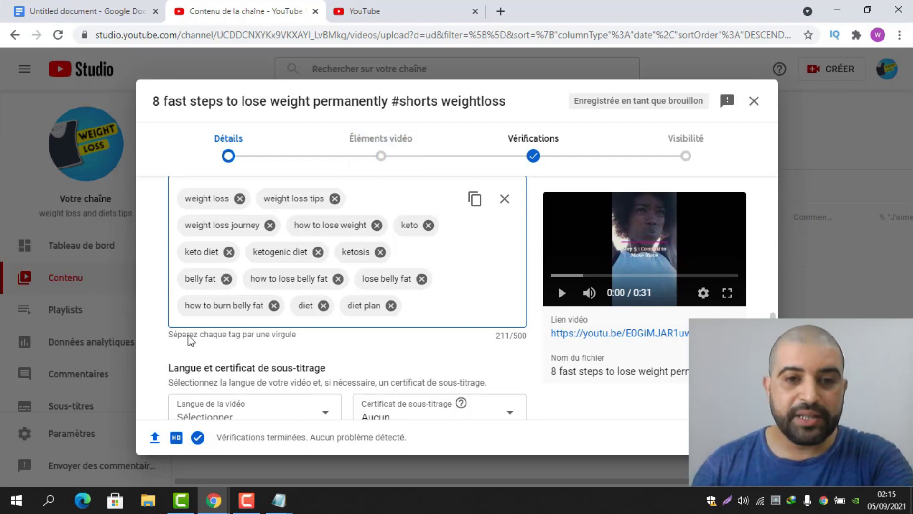
Proceed past the upload's details, video elements and checks, and set the video's visibility to public (Publique)
scroll(318, 291, "down", 5)
scroll(323, 293, "down", 6)
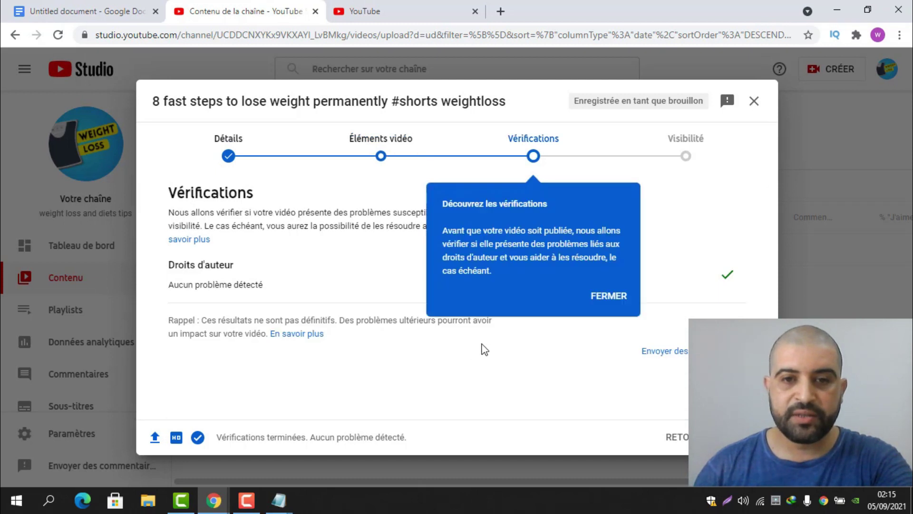
left_click(239, 377)
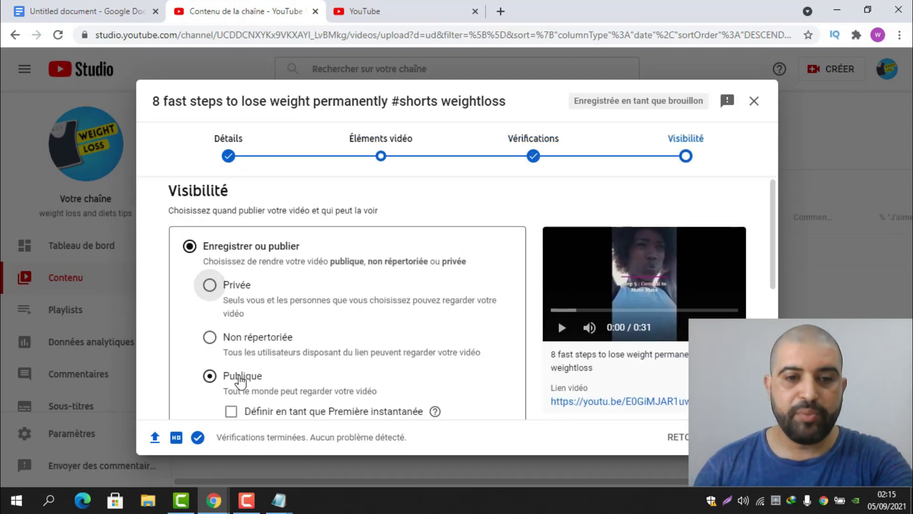
Open the video's watch page and test the belly fat link in its description, closing the sales page it opens
left_click(566, 402)
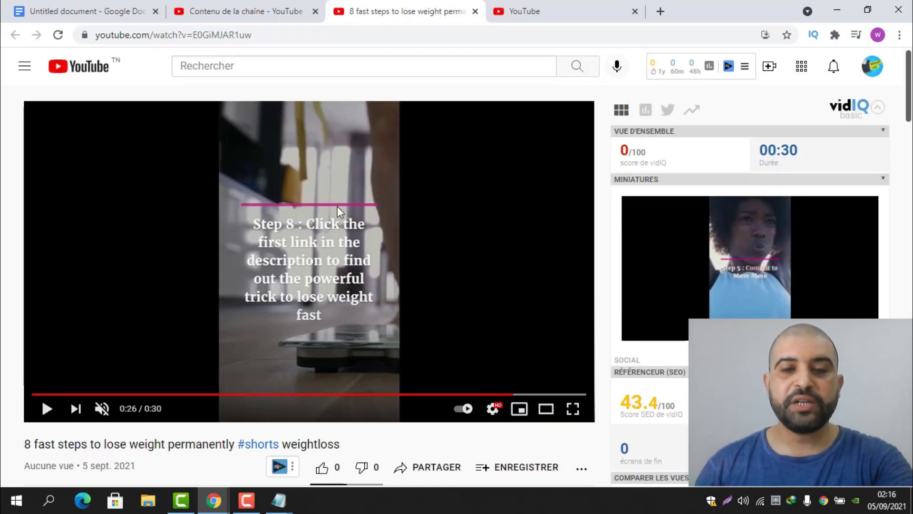
scroll(428, 309, "down", 3)
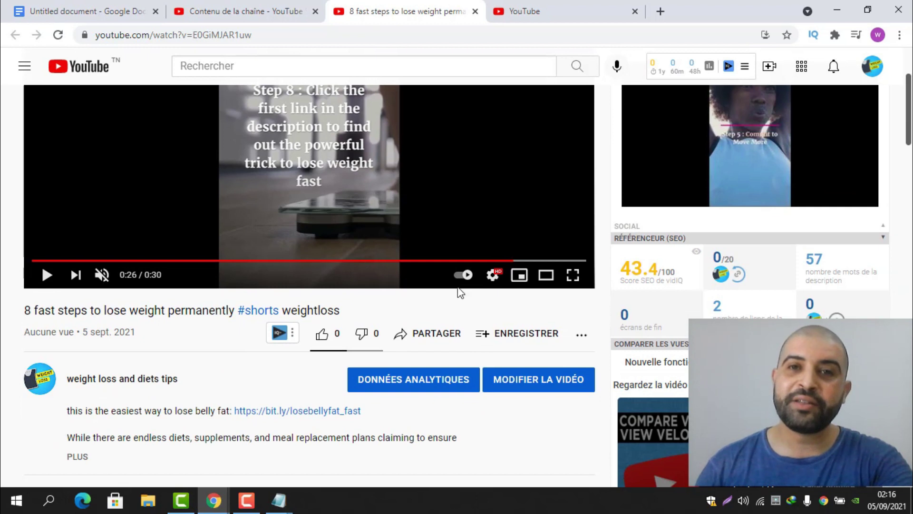
scroll(362, 151, "down", 4)
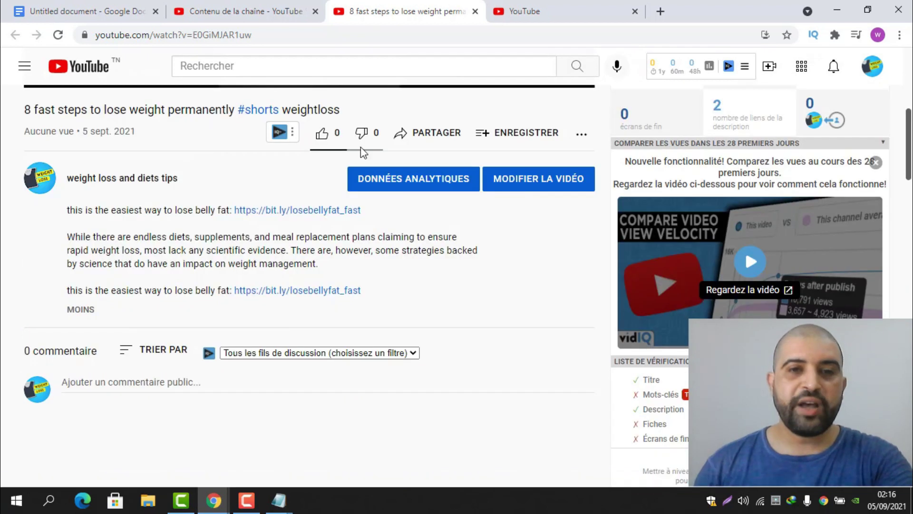
left_click(304, 214)
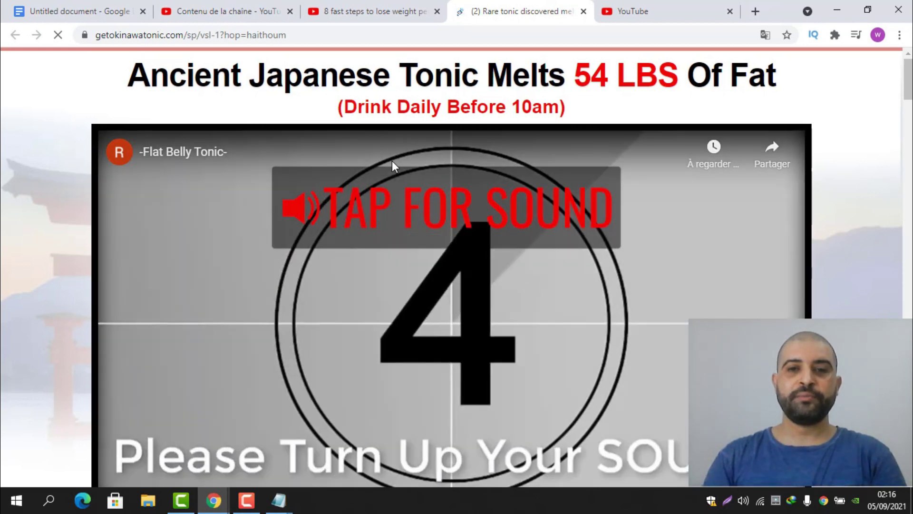
middle_click(516, 7)
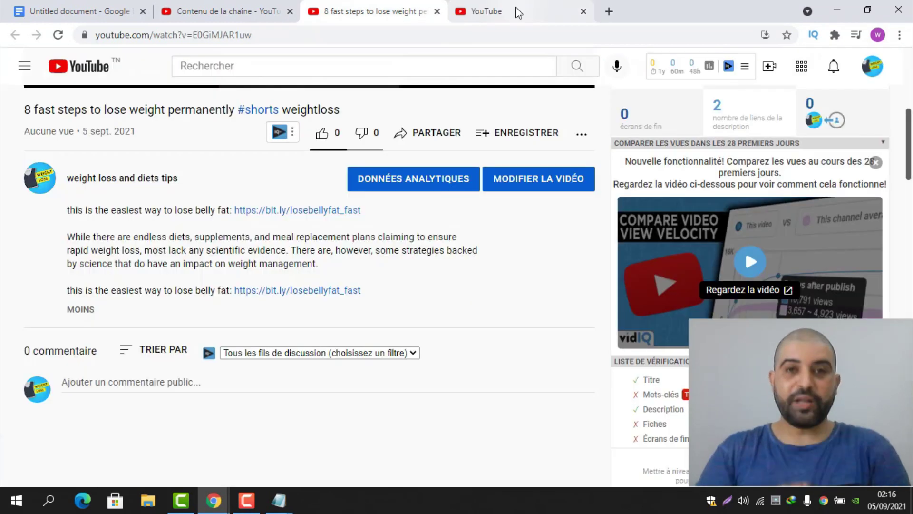